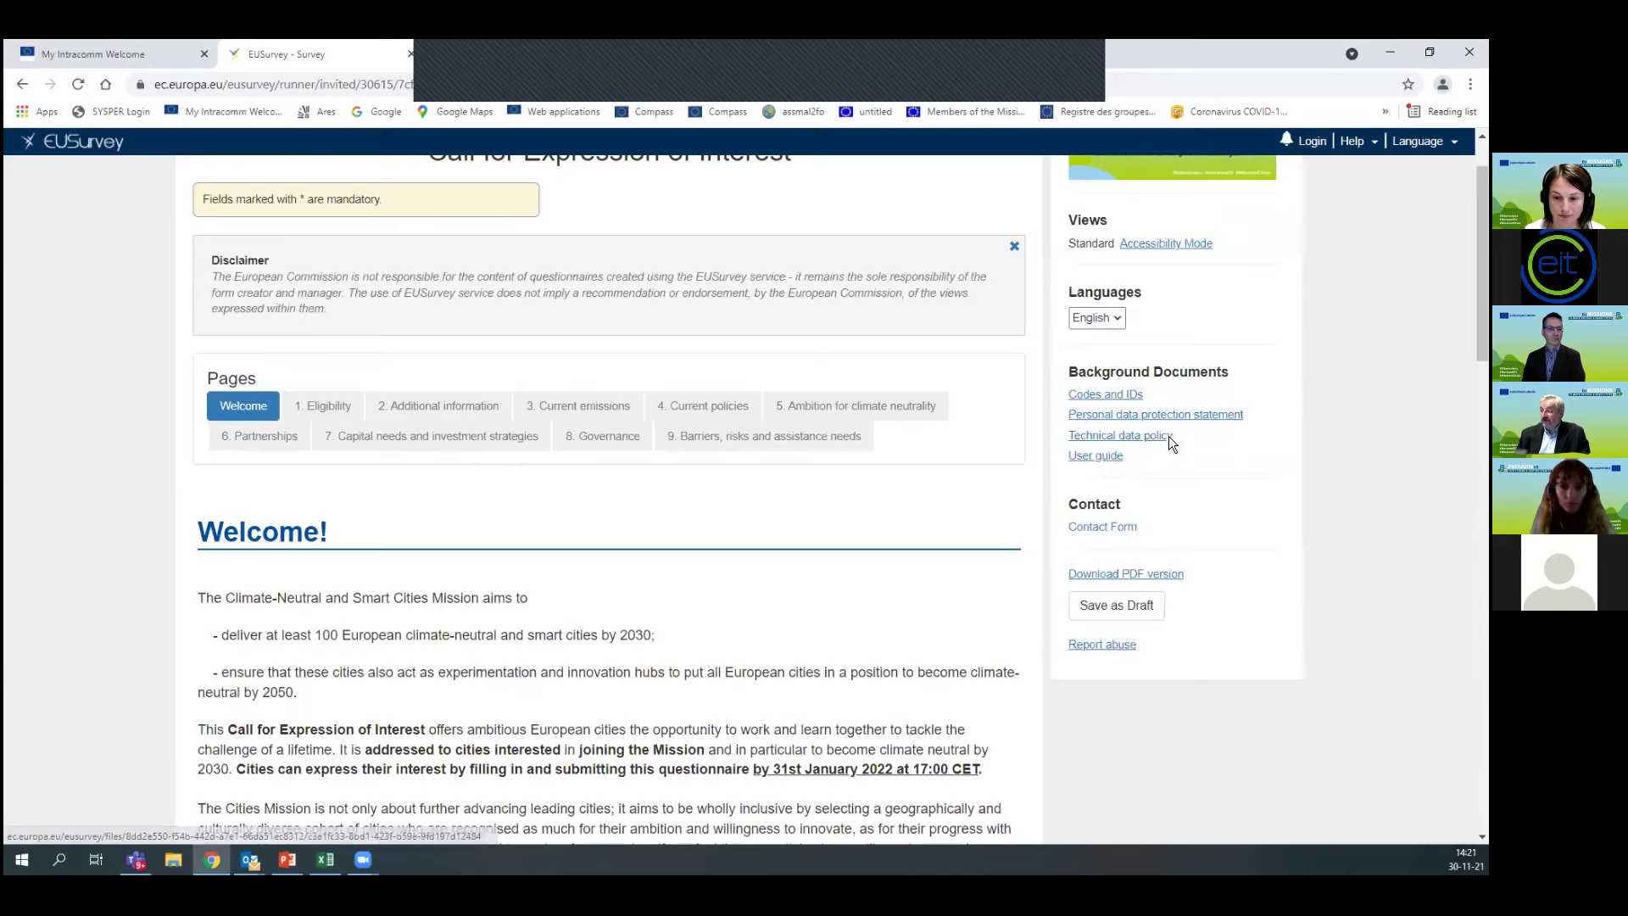
# Review the questionnaire's Welcome page, from the introductory text and participation rules to the data protection and technical data policy confirmations
pyautogui.scroll(-2, 1102, 551)
pyautogui.scroll(-8, 1090, 553)
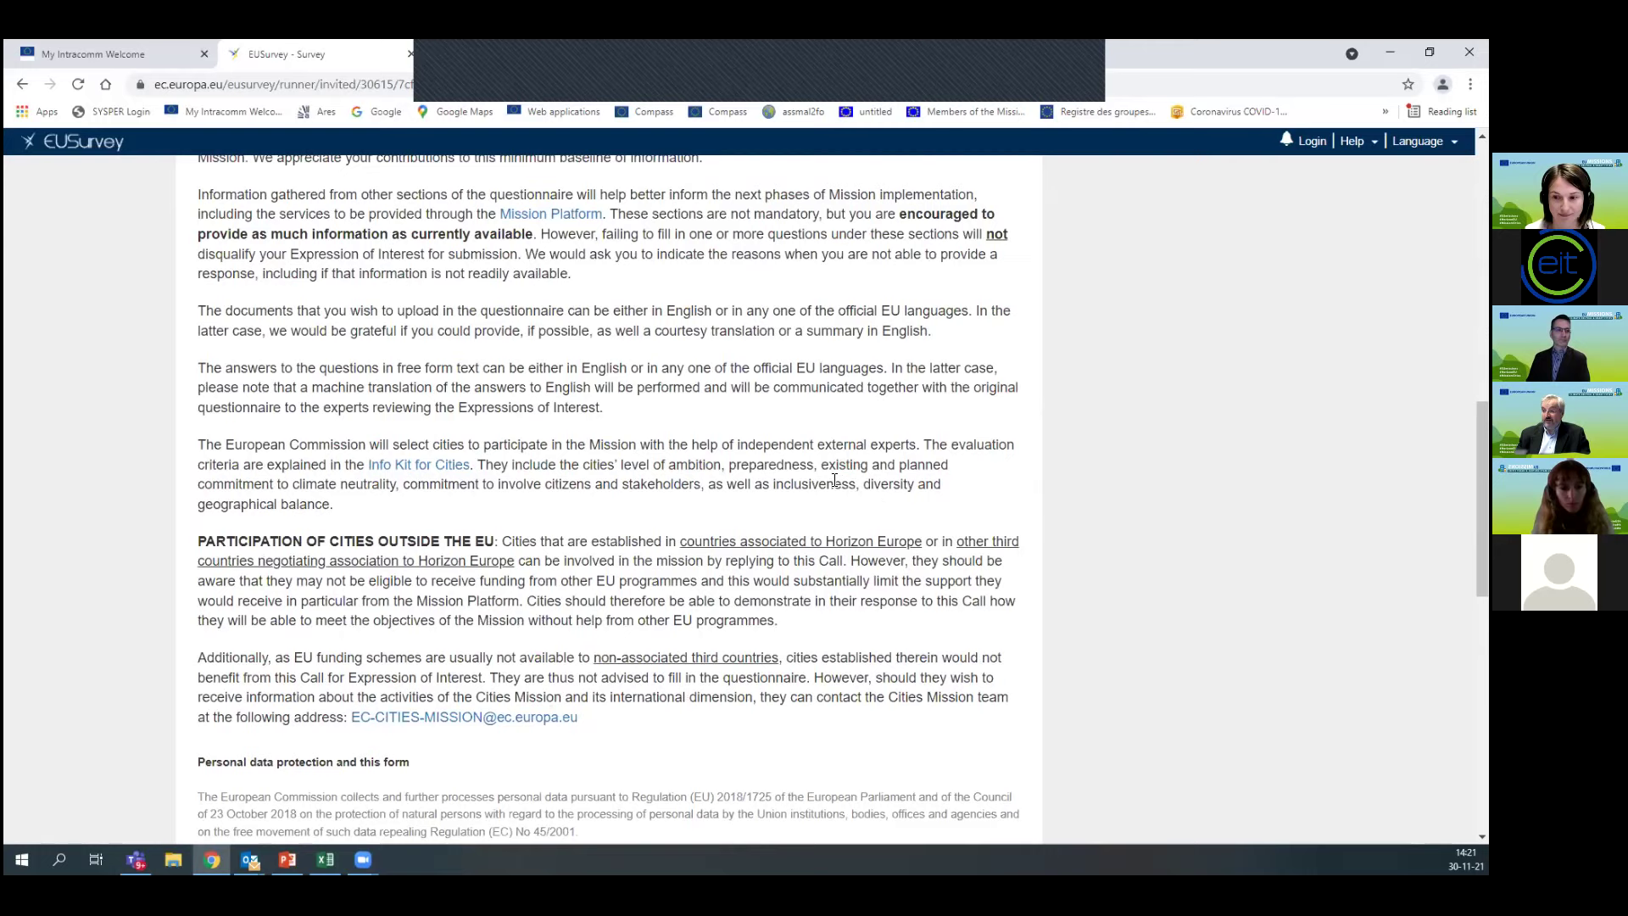
pyautogui.scroll(-5, 837, 470)
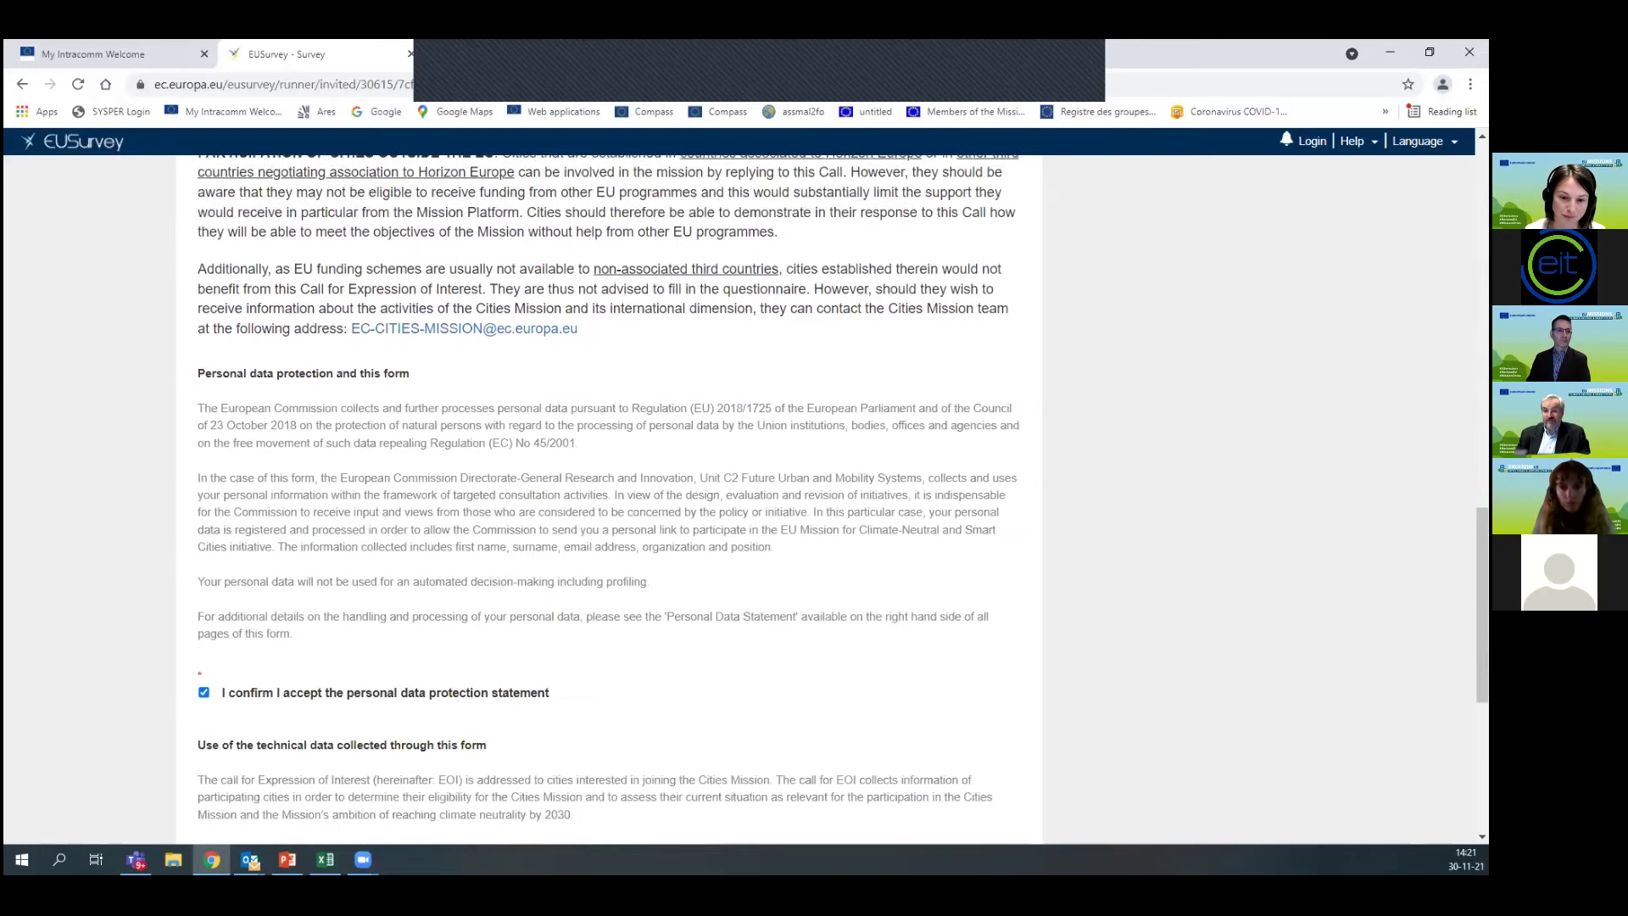
pyautogui.scroll(-3, 248, 356)
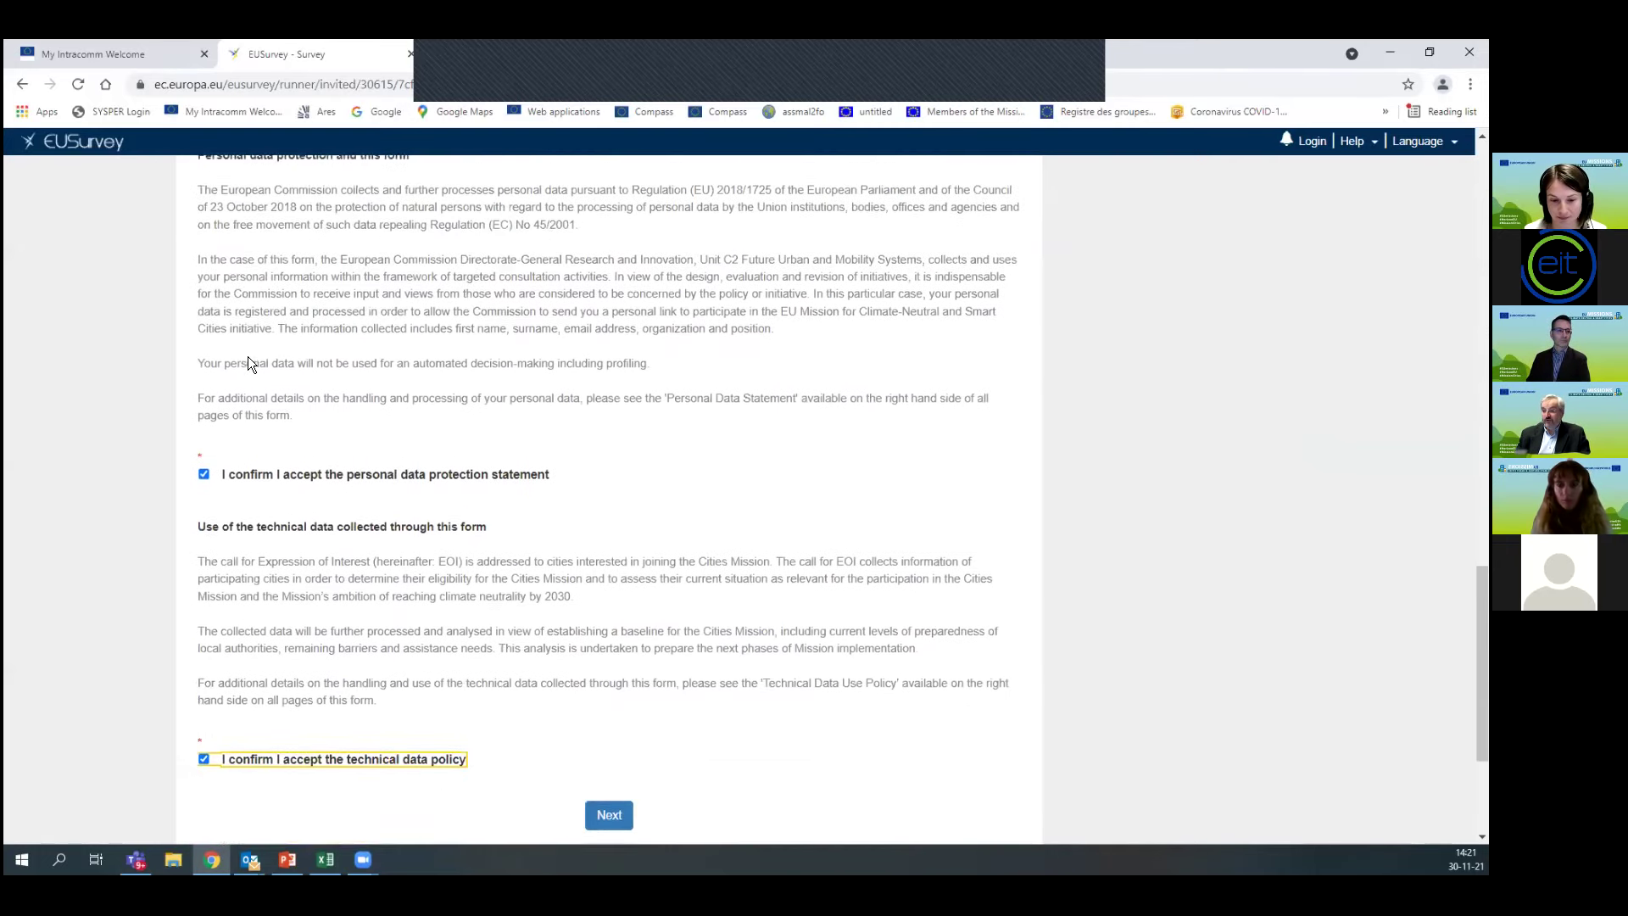
pyautogui.scroll(10, 588, 702)
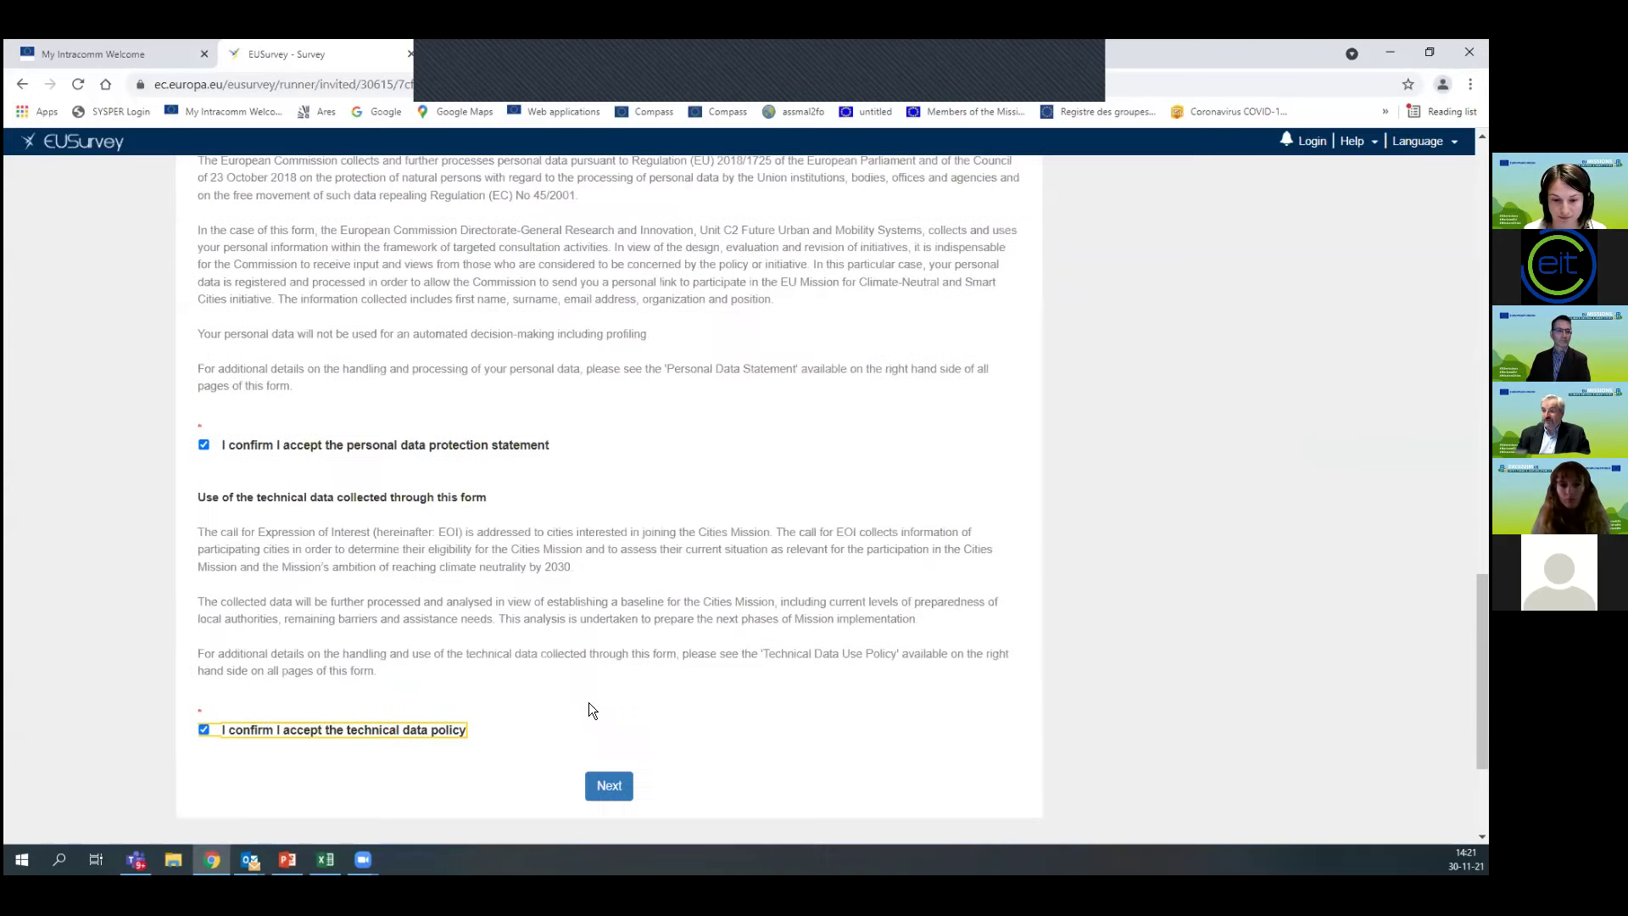
pyautogui.scroll(5, 589, 702)
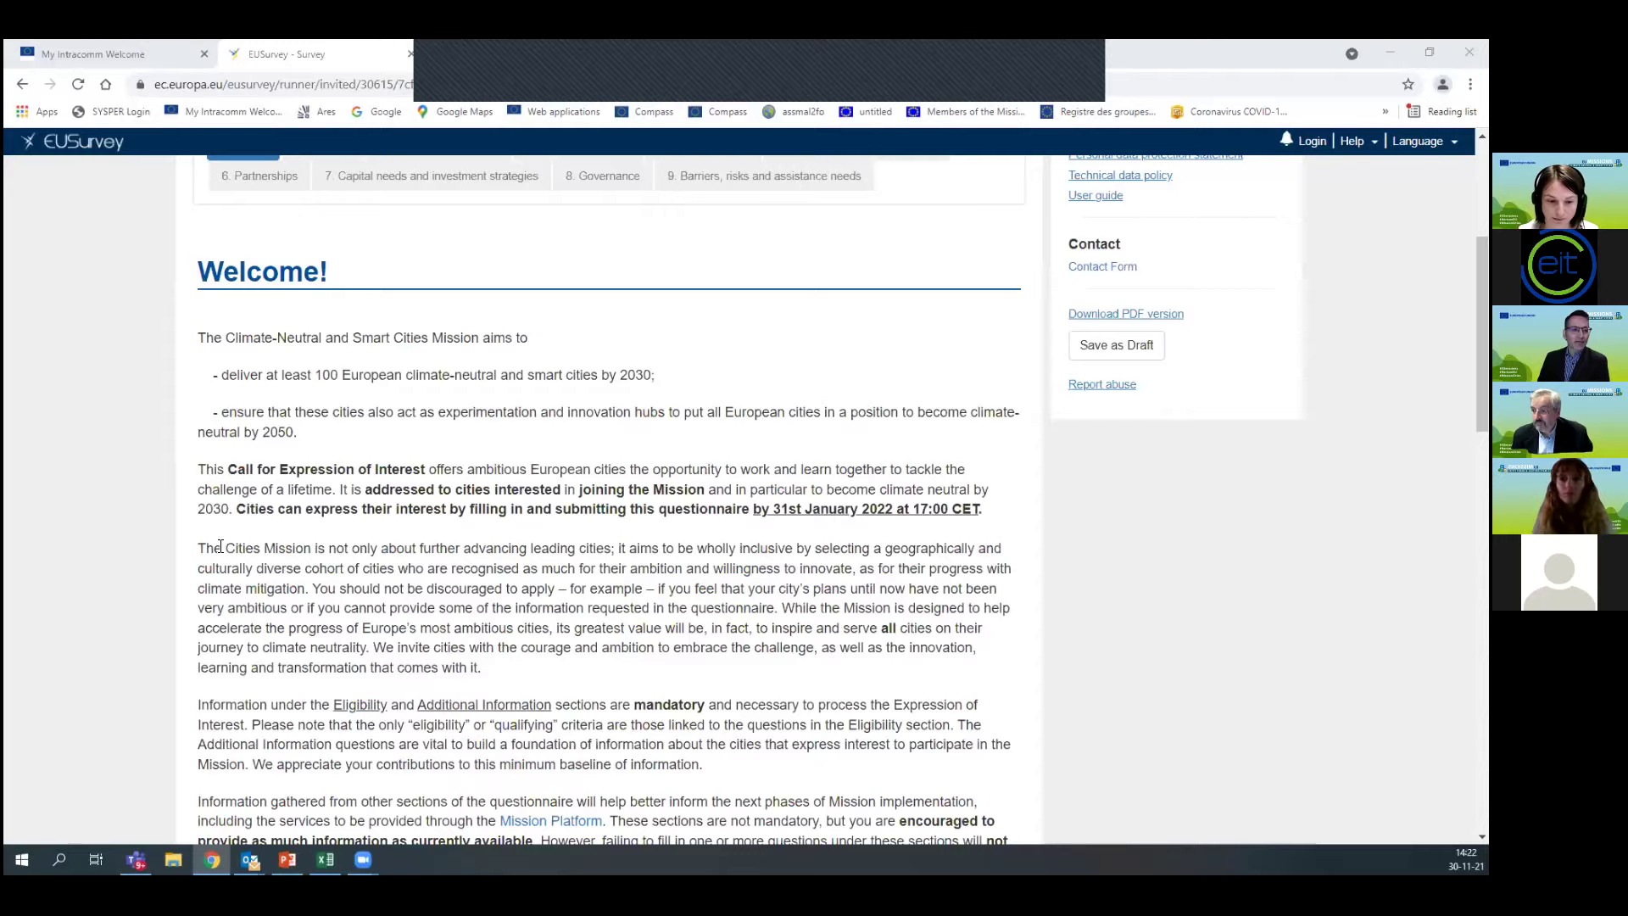
pyautogui.scroll(-5, 220, 546)
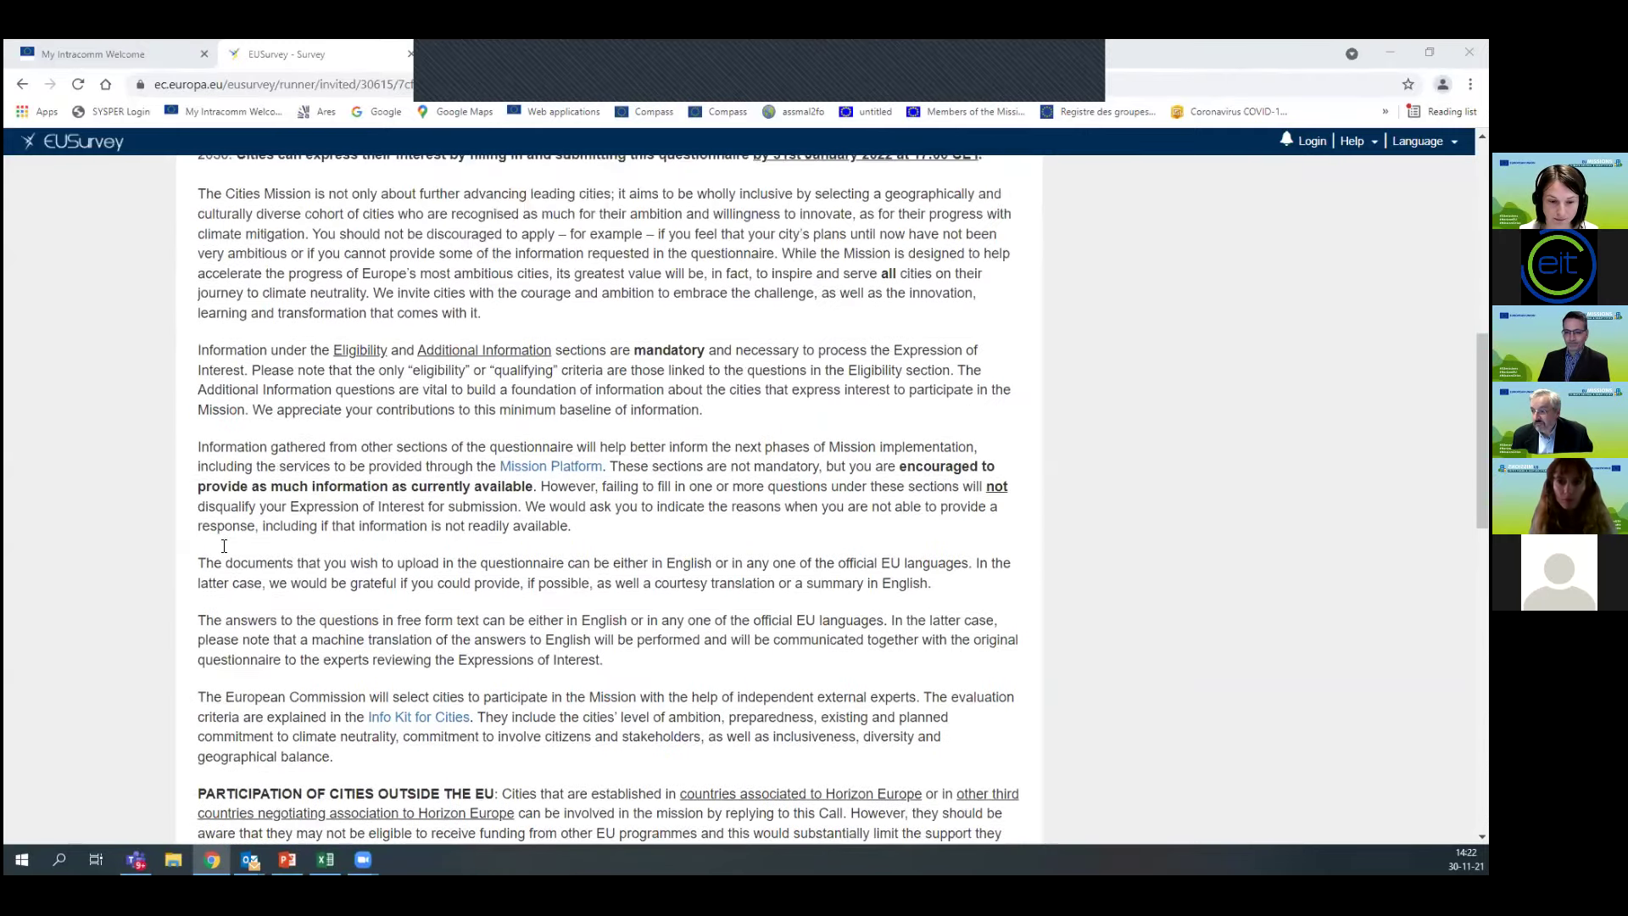
pyautogui.scroll(10, 223, 546)
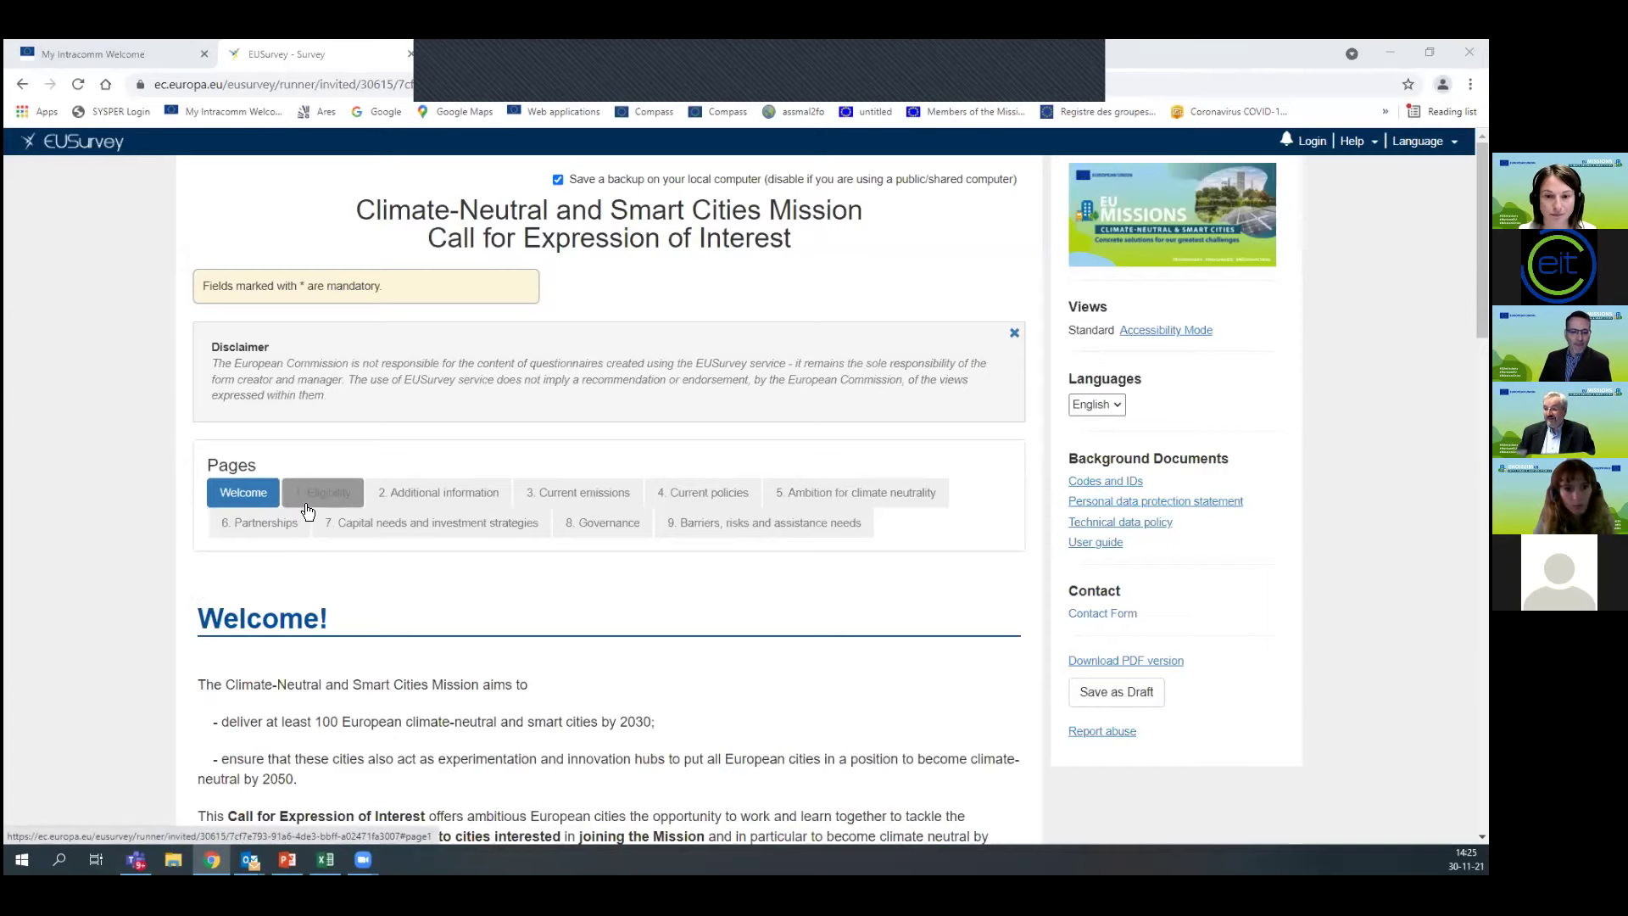
# Proceed from the Welcome page to the Eligibility section of the questionnaire
pyautogui.scroll(-6, 304, 604)
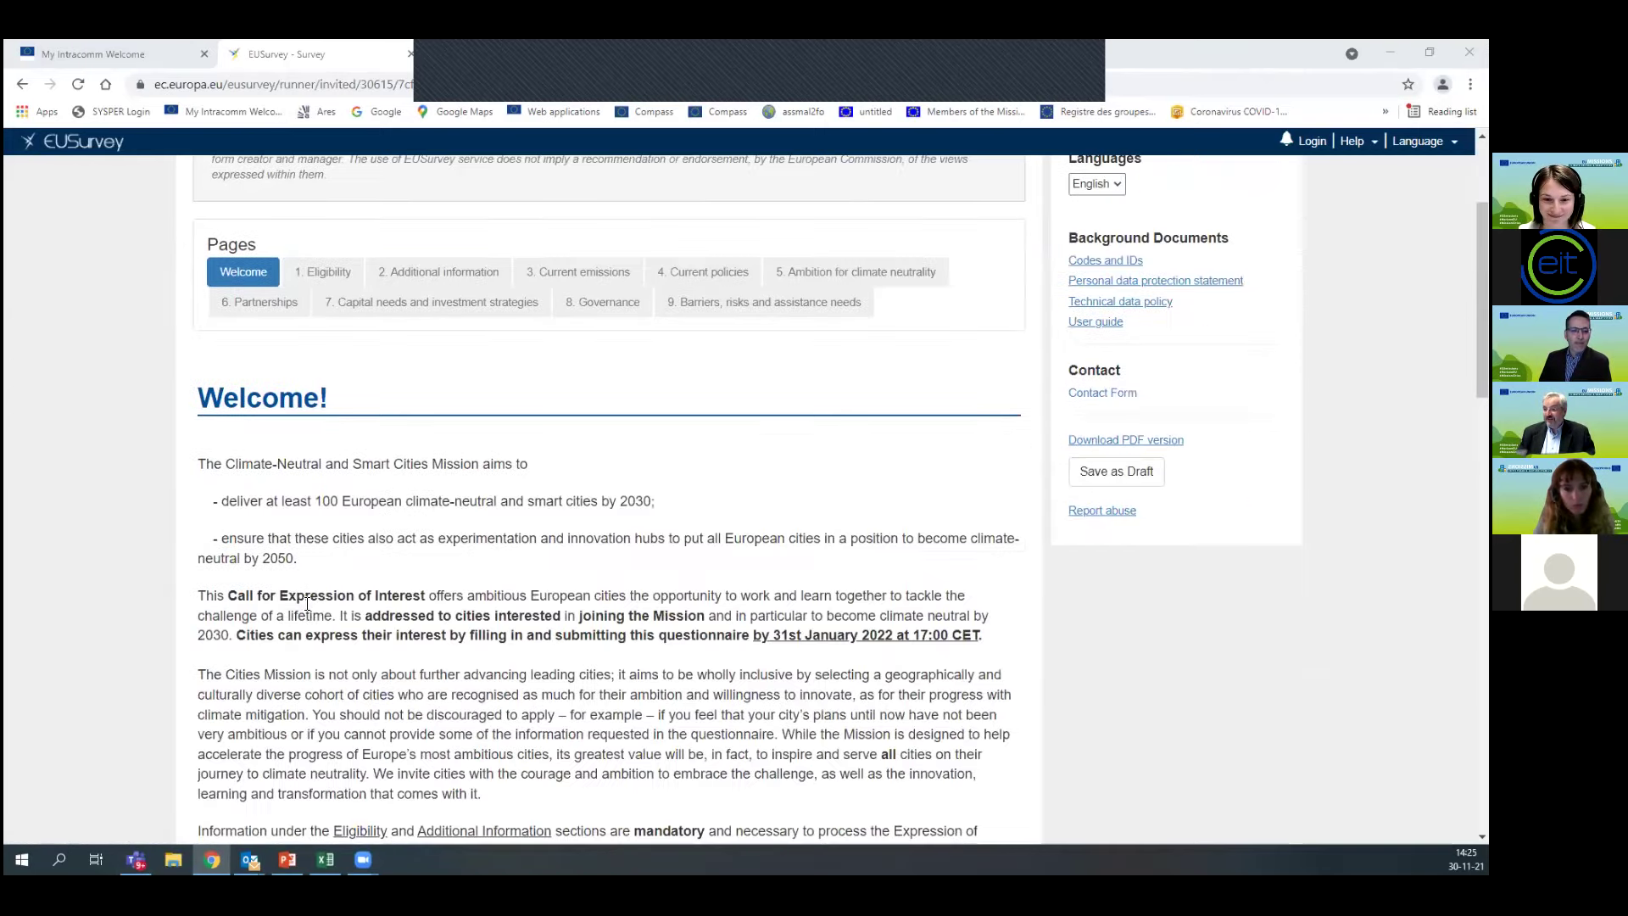
pyautogui.scroll(-20, 310, 602)
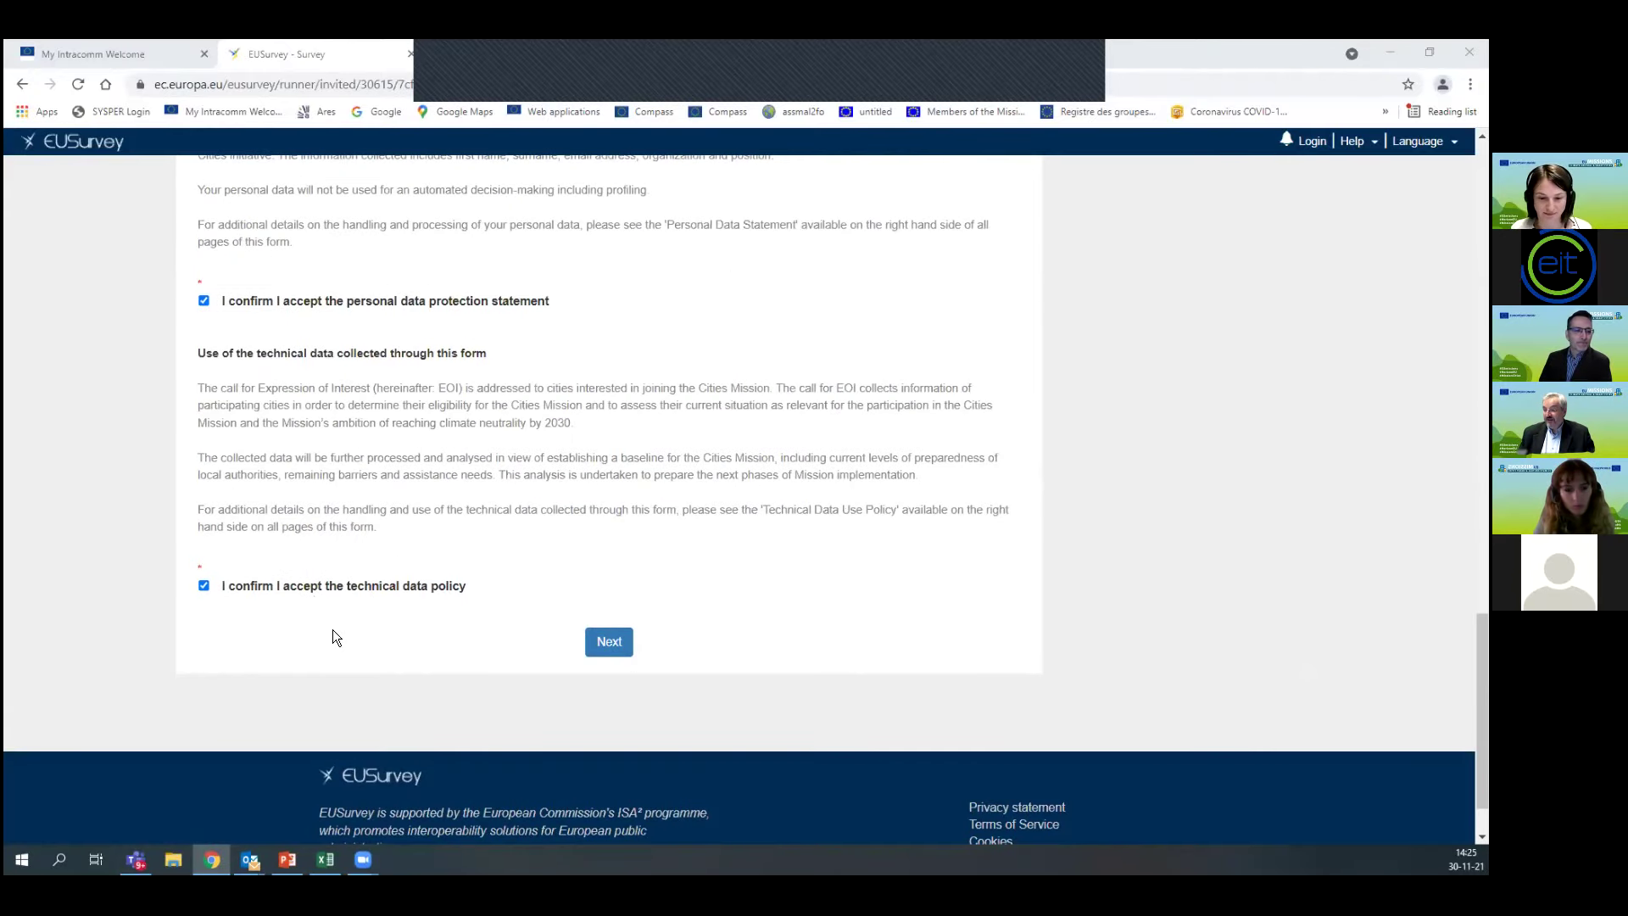
pyautogui.click(607, 643)
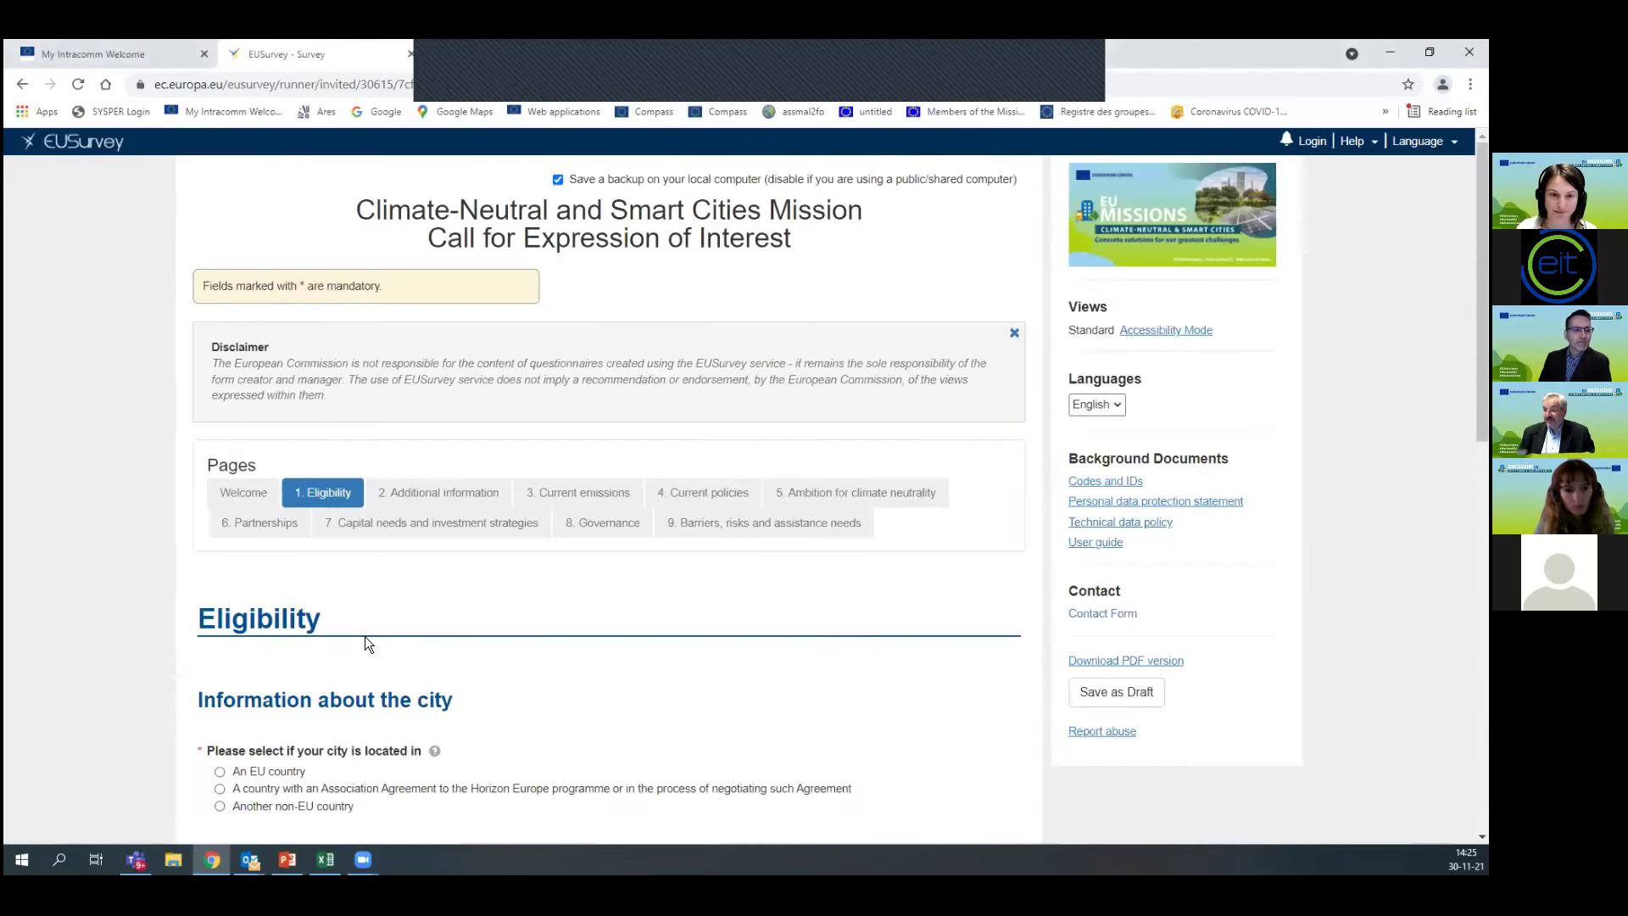
# Show the location question's help, choose an EU country with FR - France, and enter Reims as the city's official English name
pyautogui.scroll(-4, 363, 637)
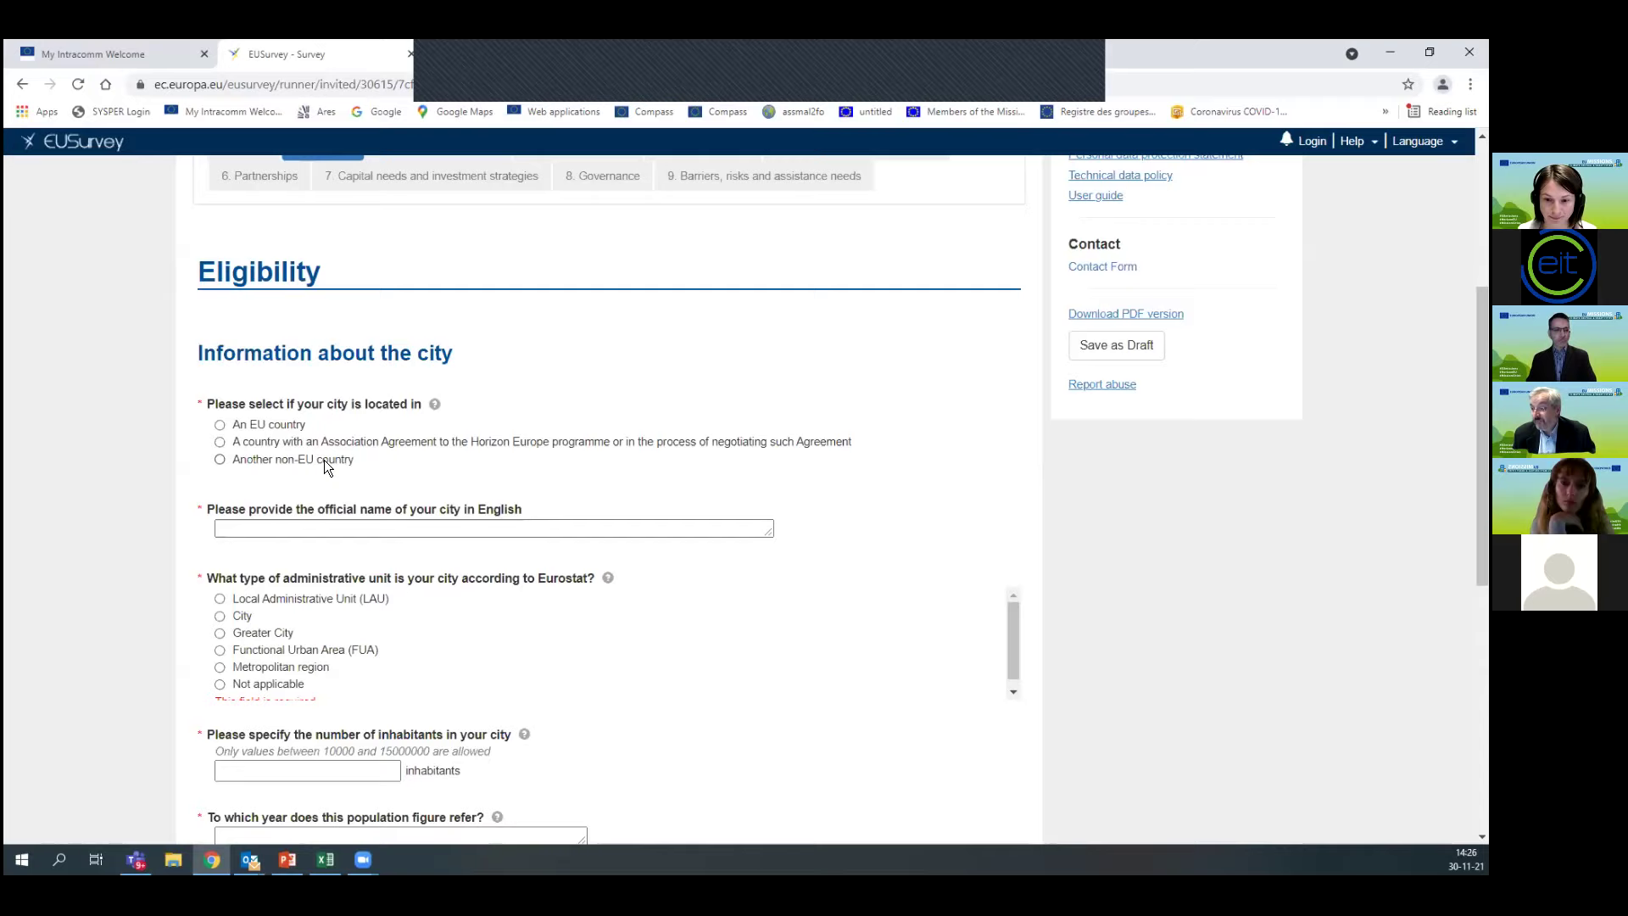
pyautogui.click(431, 405)
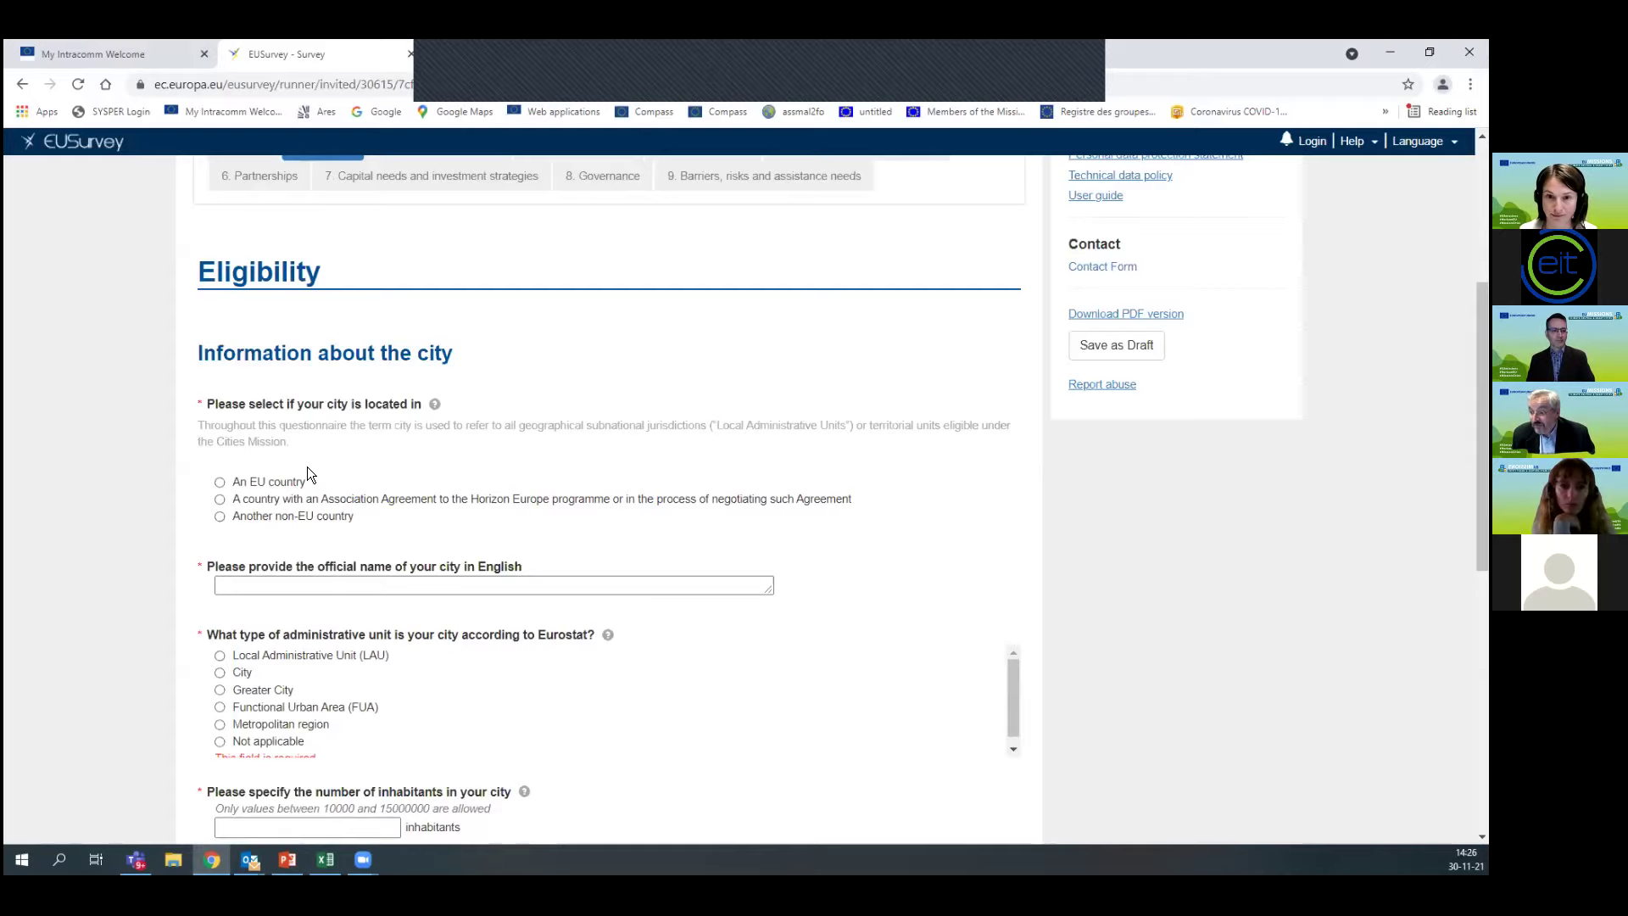
pyautogui.click(221, 483)
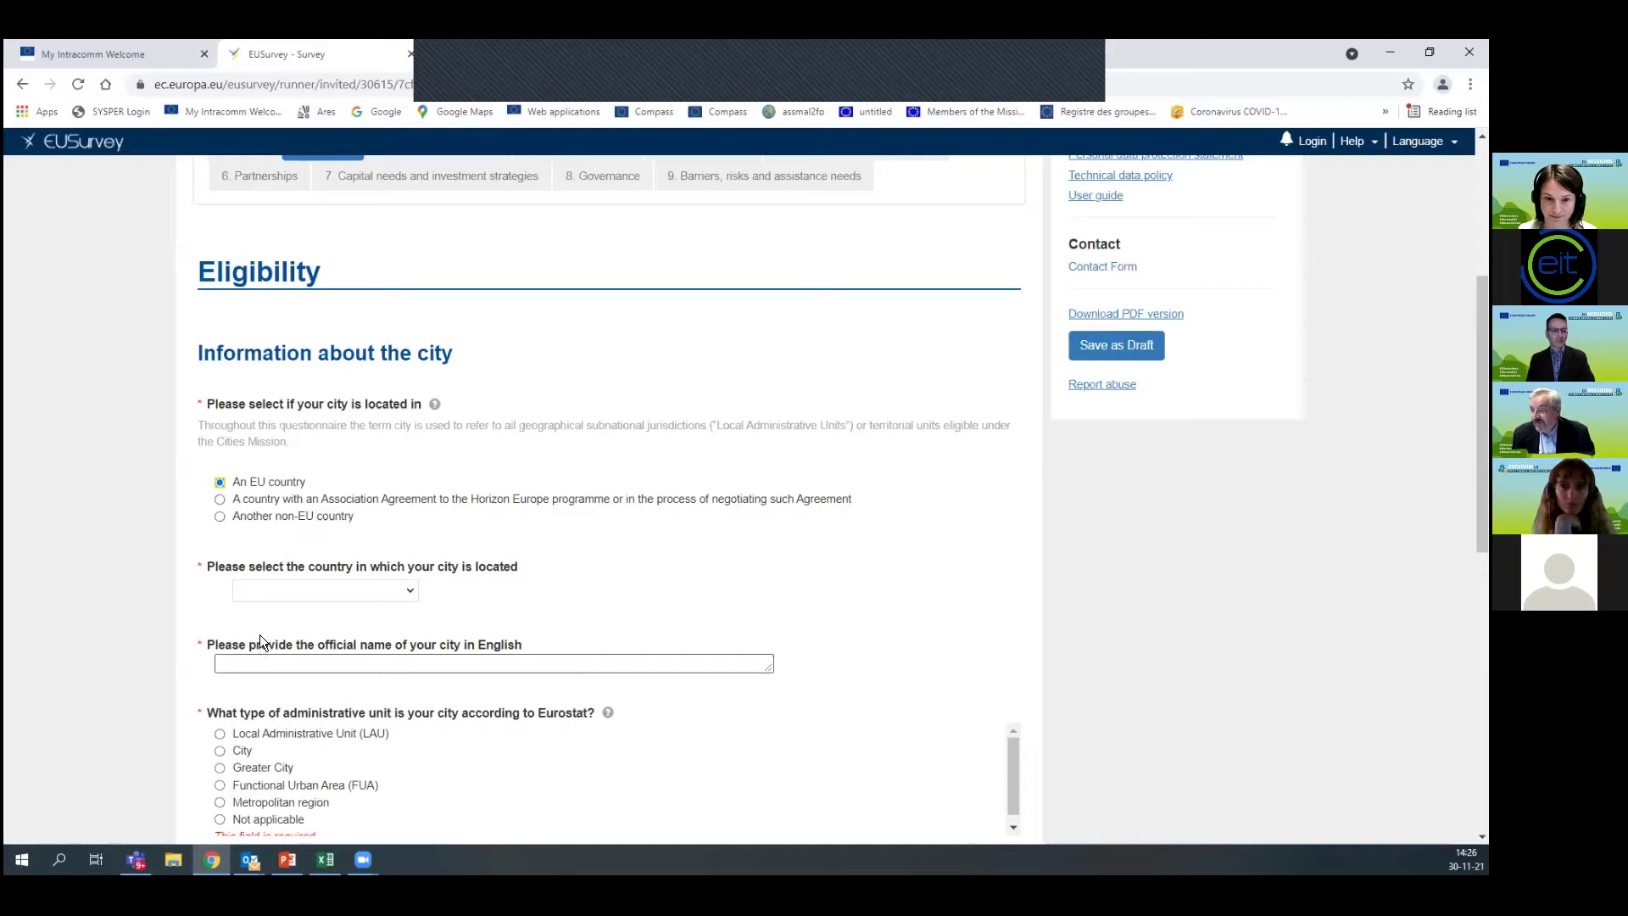
pyautogui.click(410, 592)
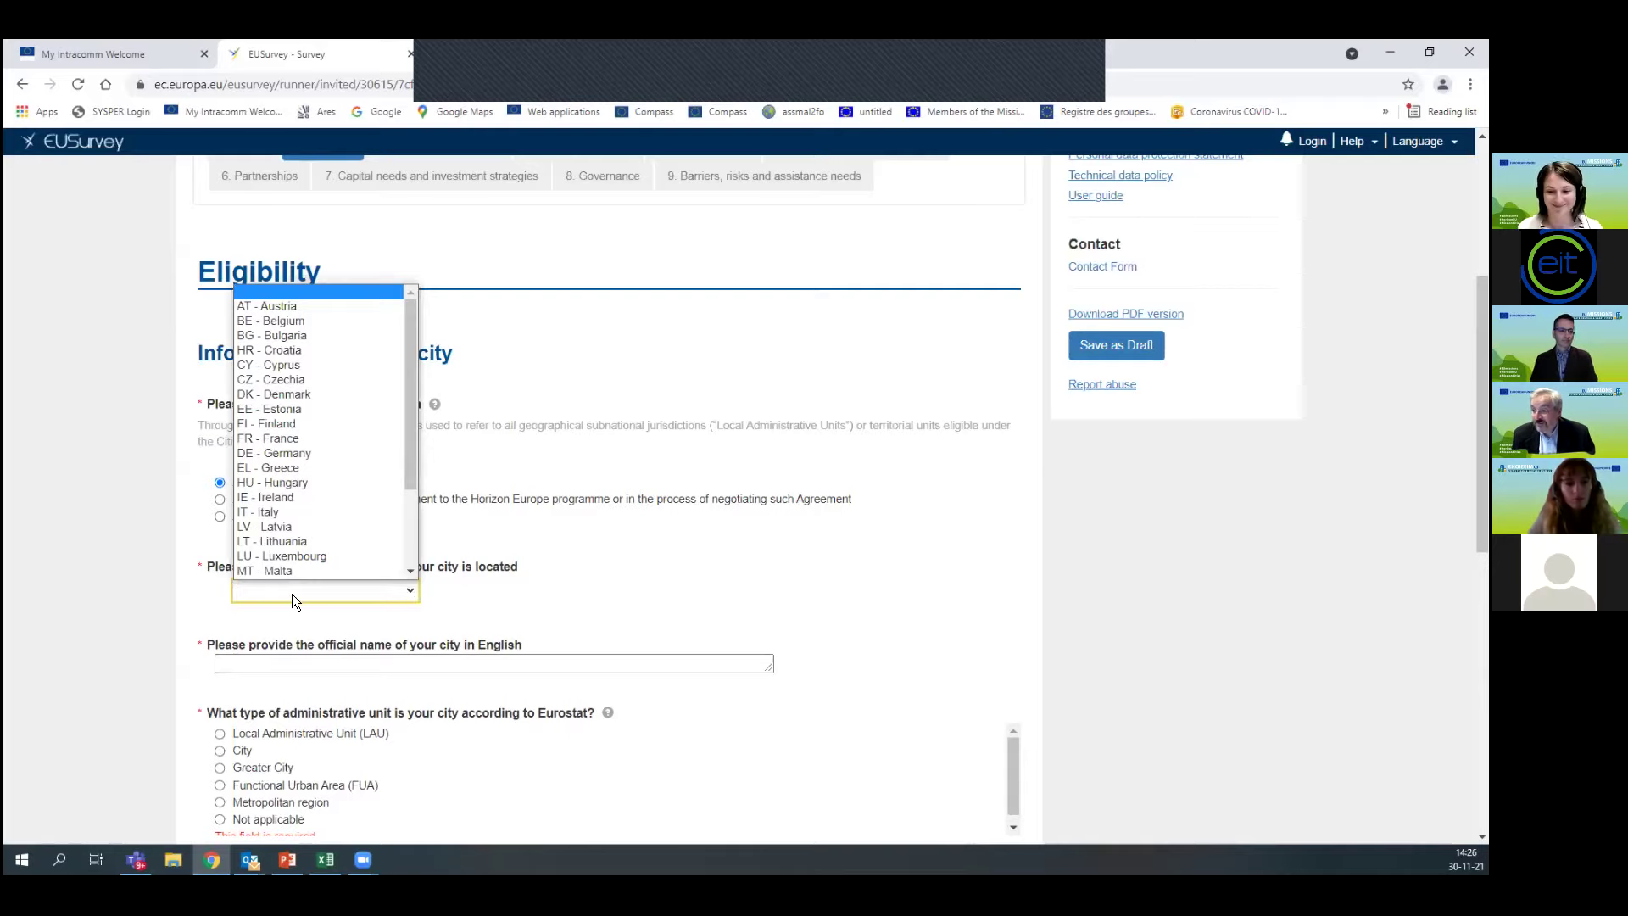
pyautogui.click(340, 441)
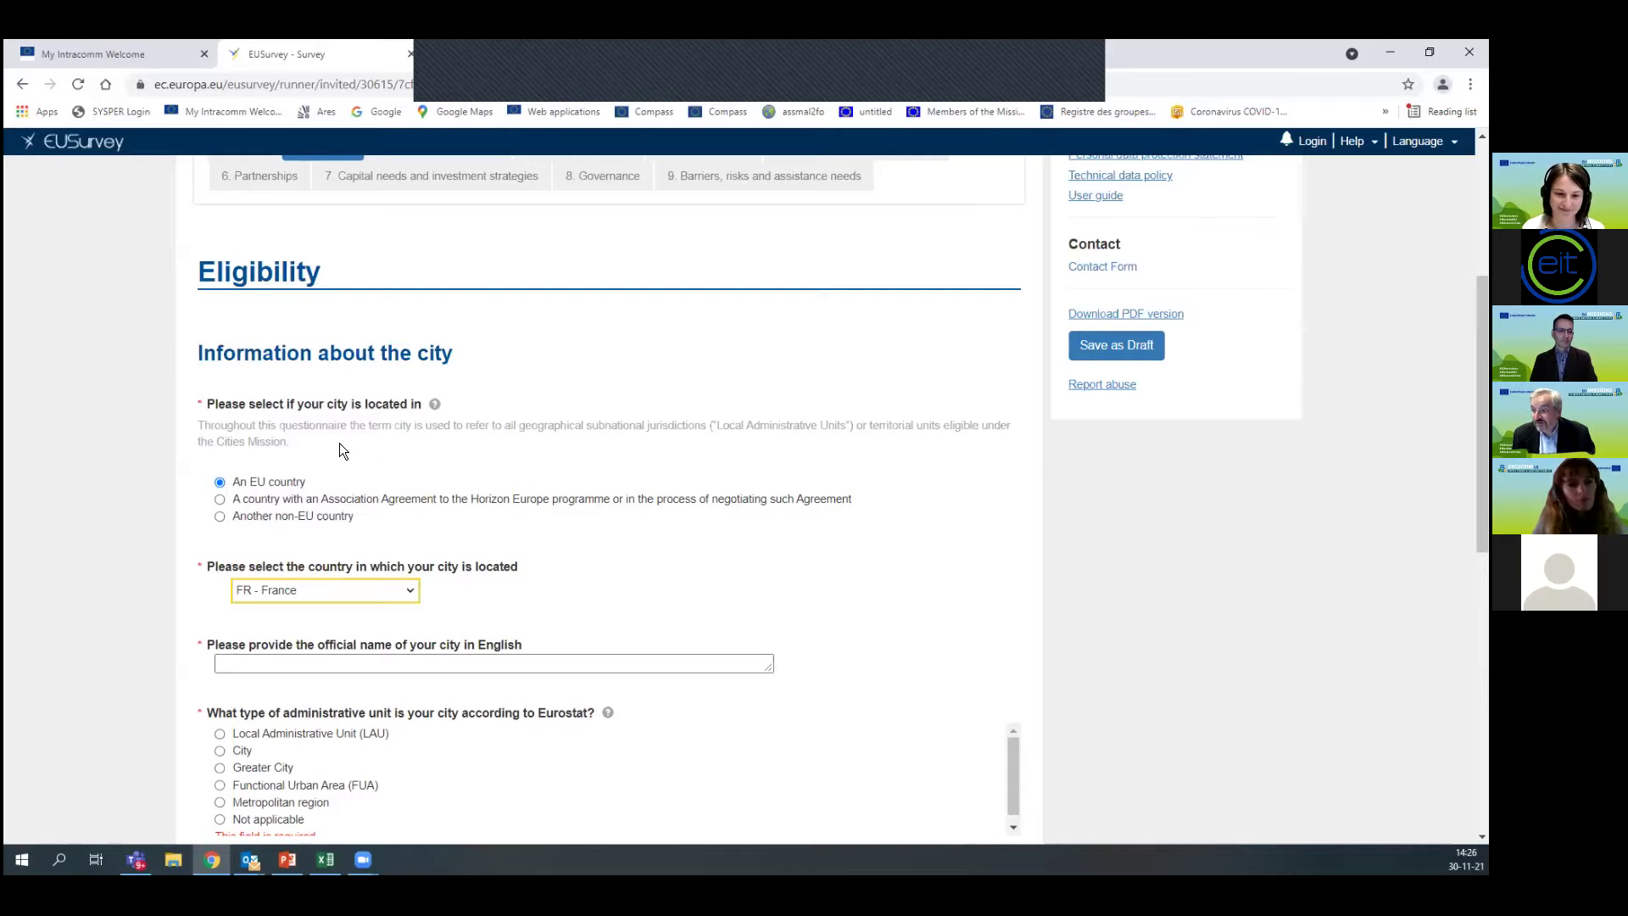
pyautogui.click(378, 660)
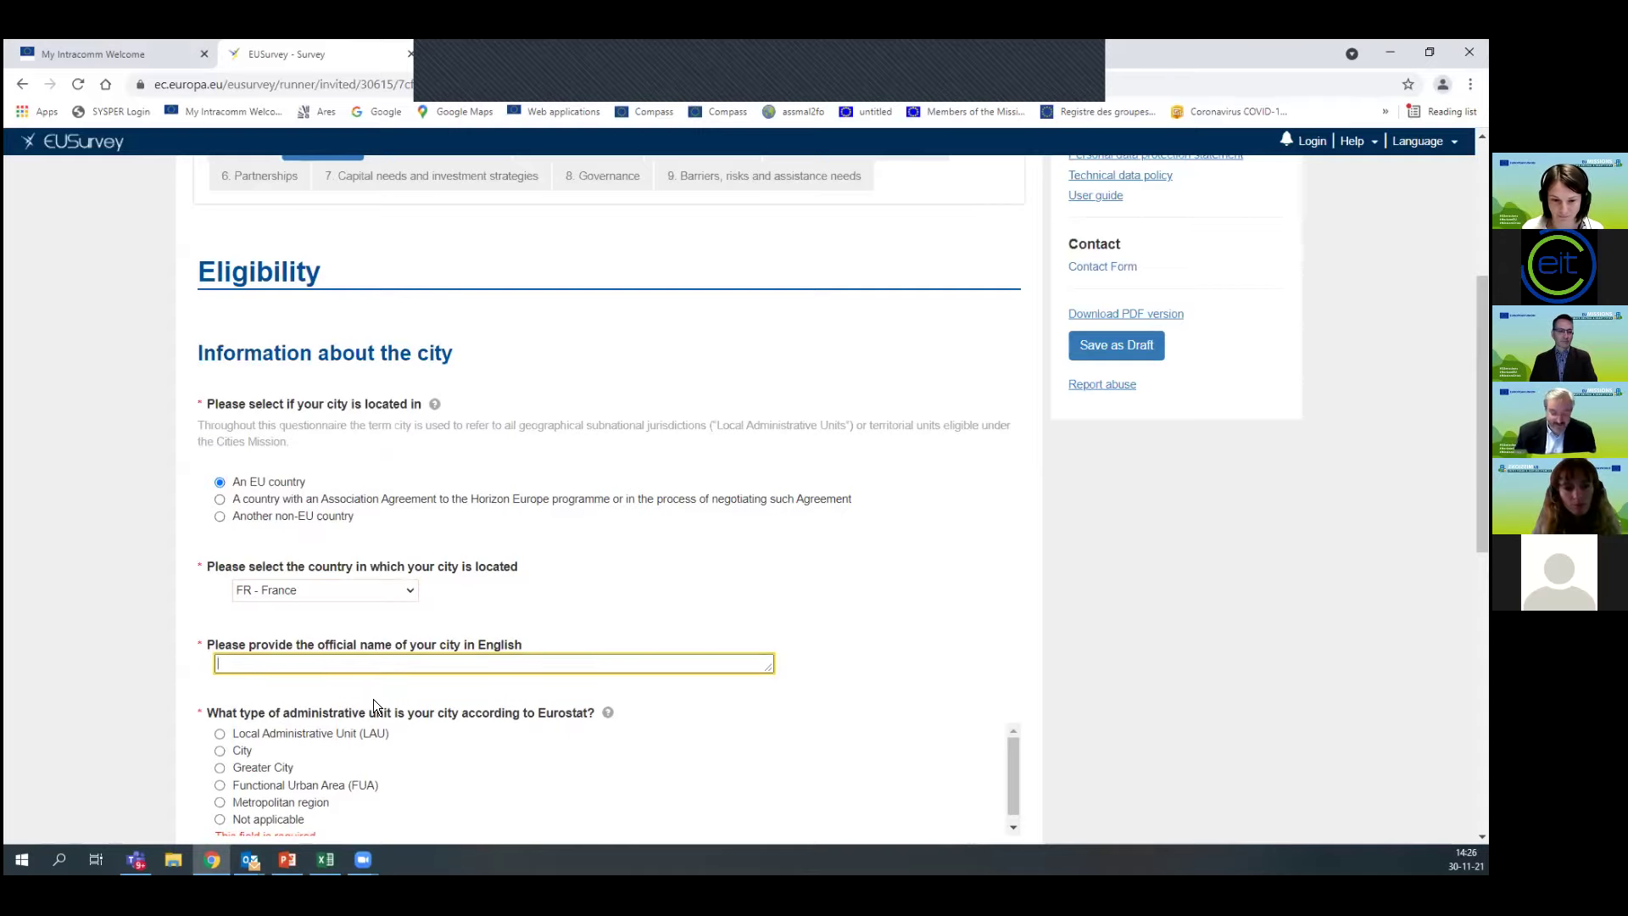
pyautogui.write('Reims')
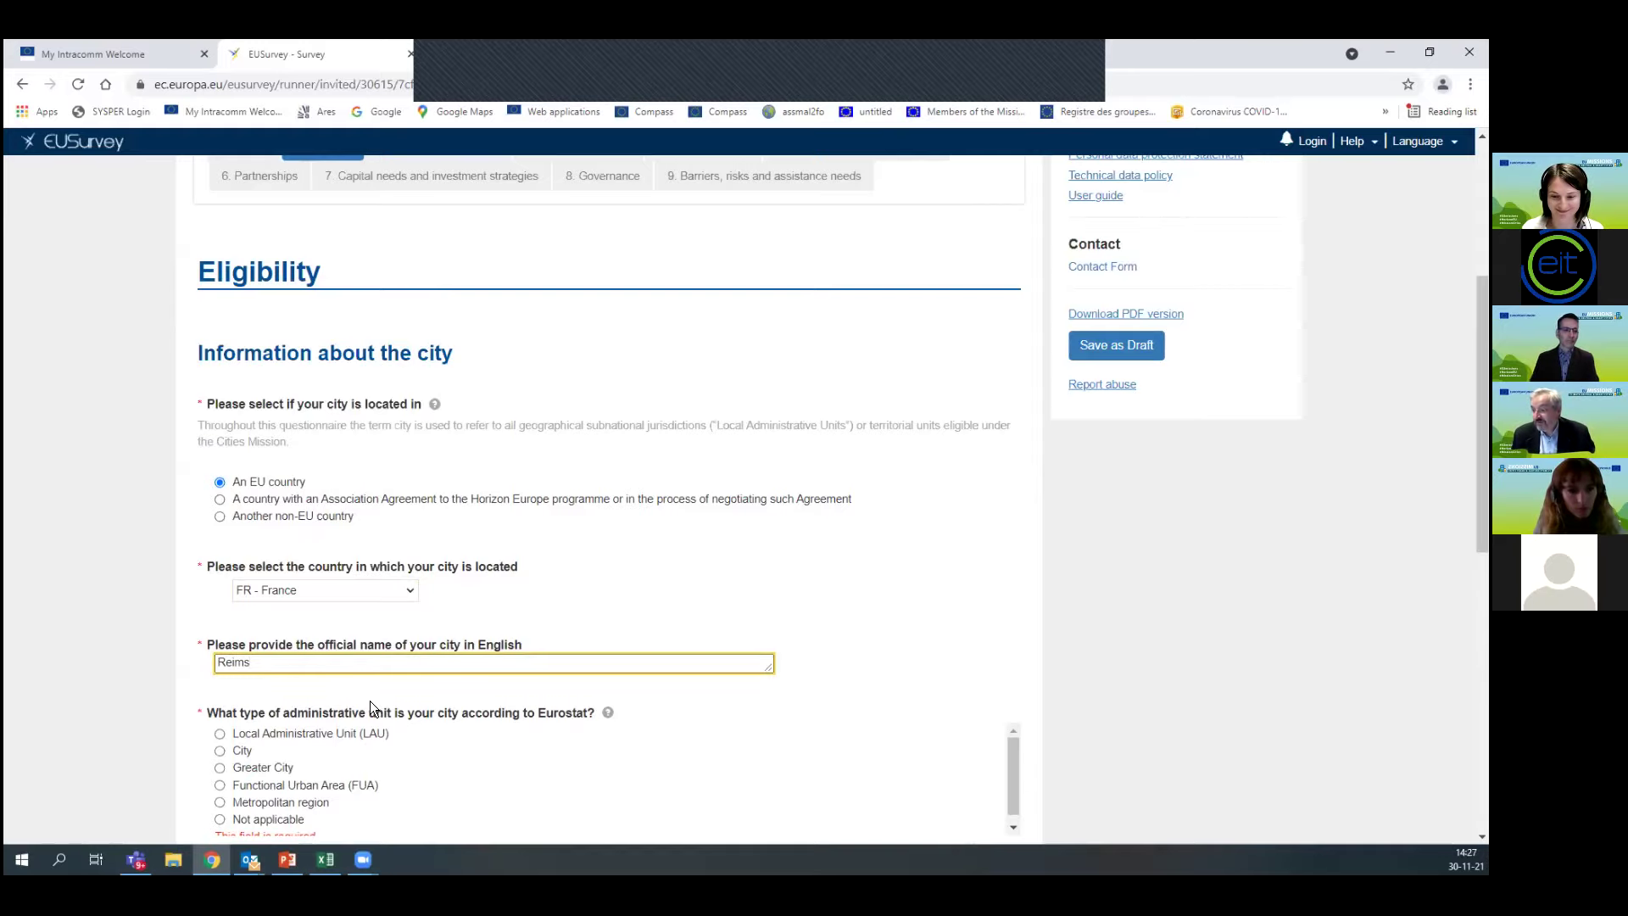
# Show the help for the administrative unit question and open the linked Eurostat regions and cities glossary
pyautogui.scroll(-3, 370, 701)
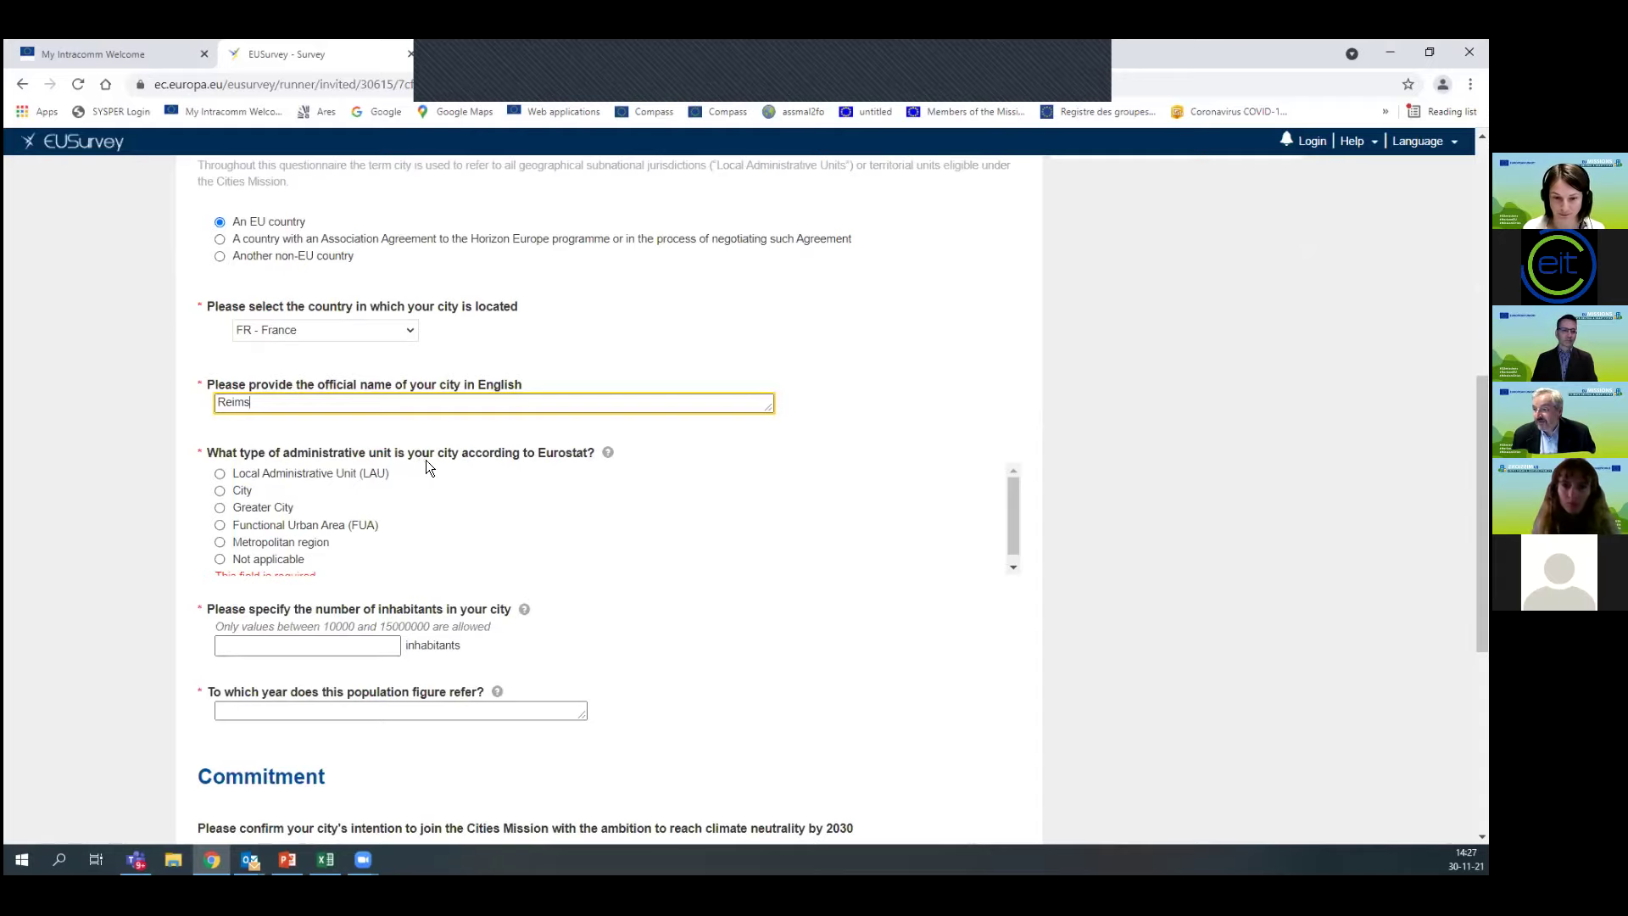
pyautogui.click(608, 454)
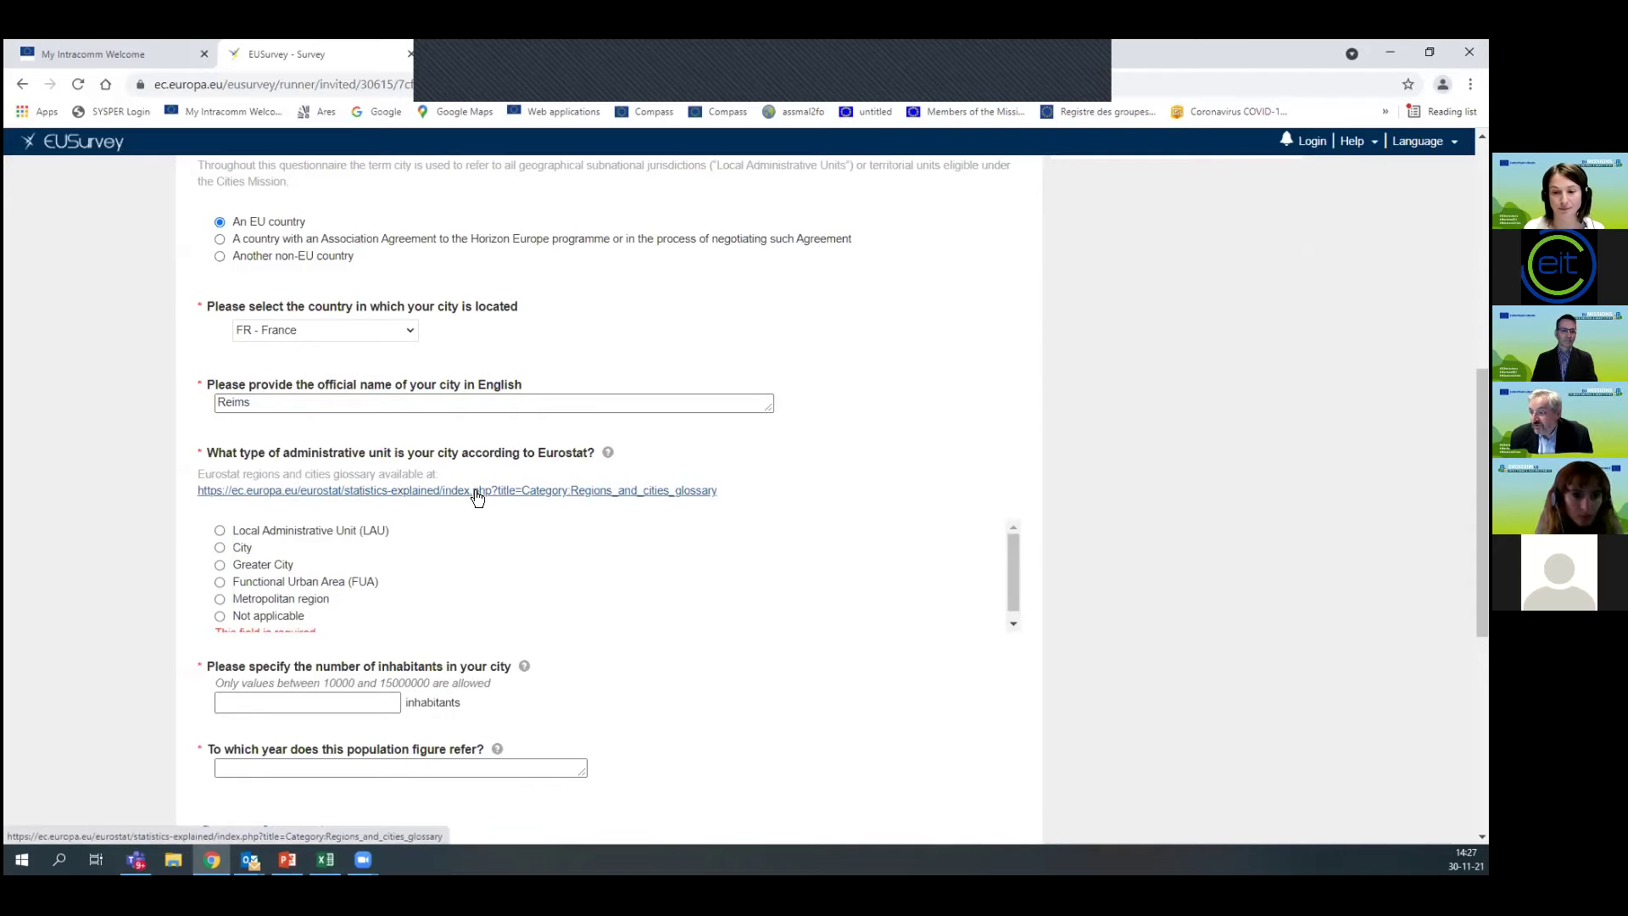
pyautogui.scroll(7, 790, 541)
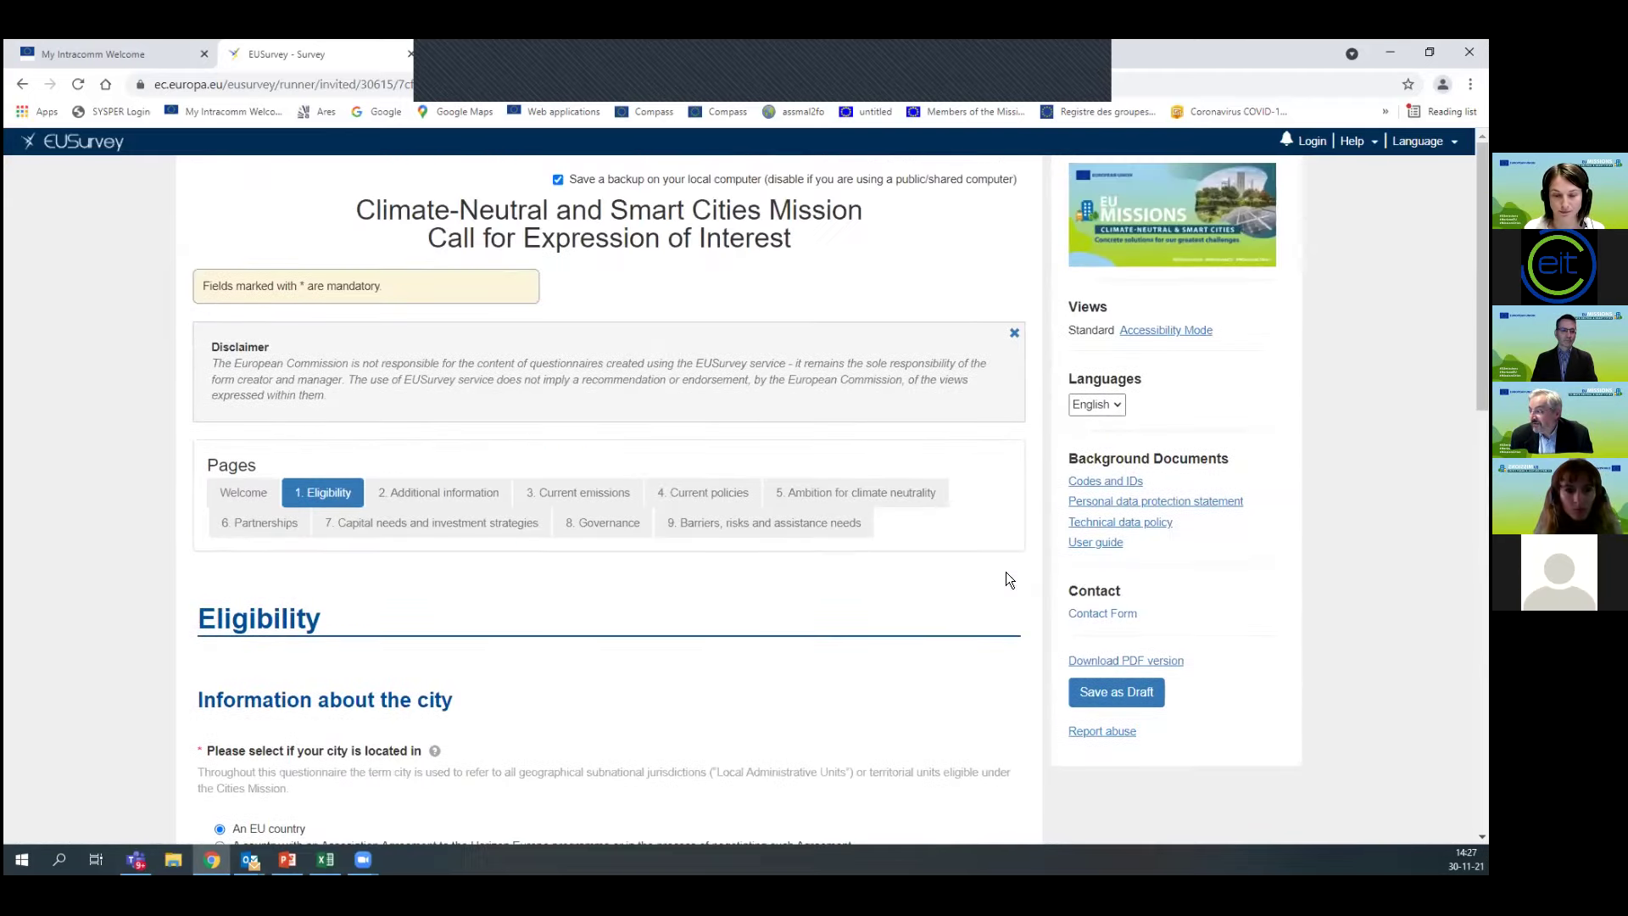
pyautogui.scroll(-7, 932, 548)
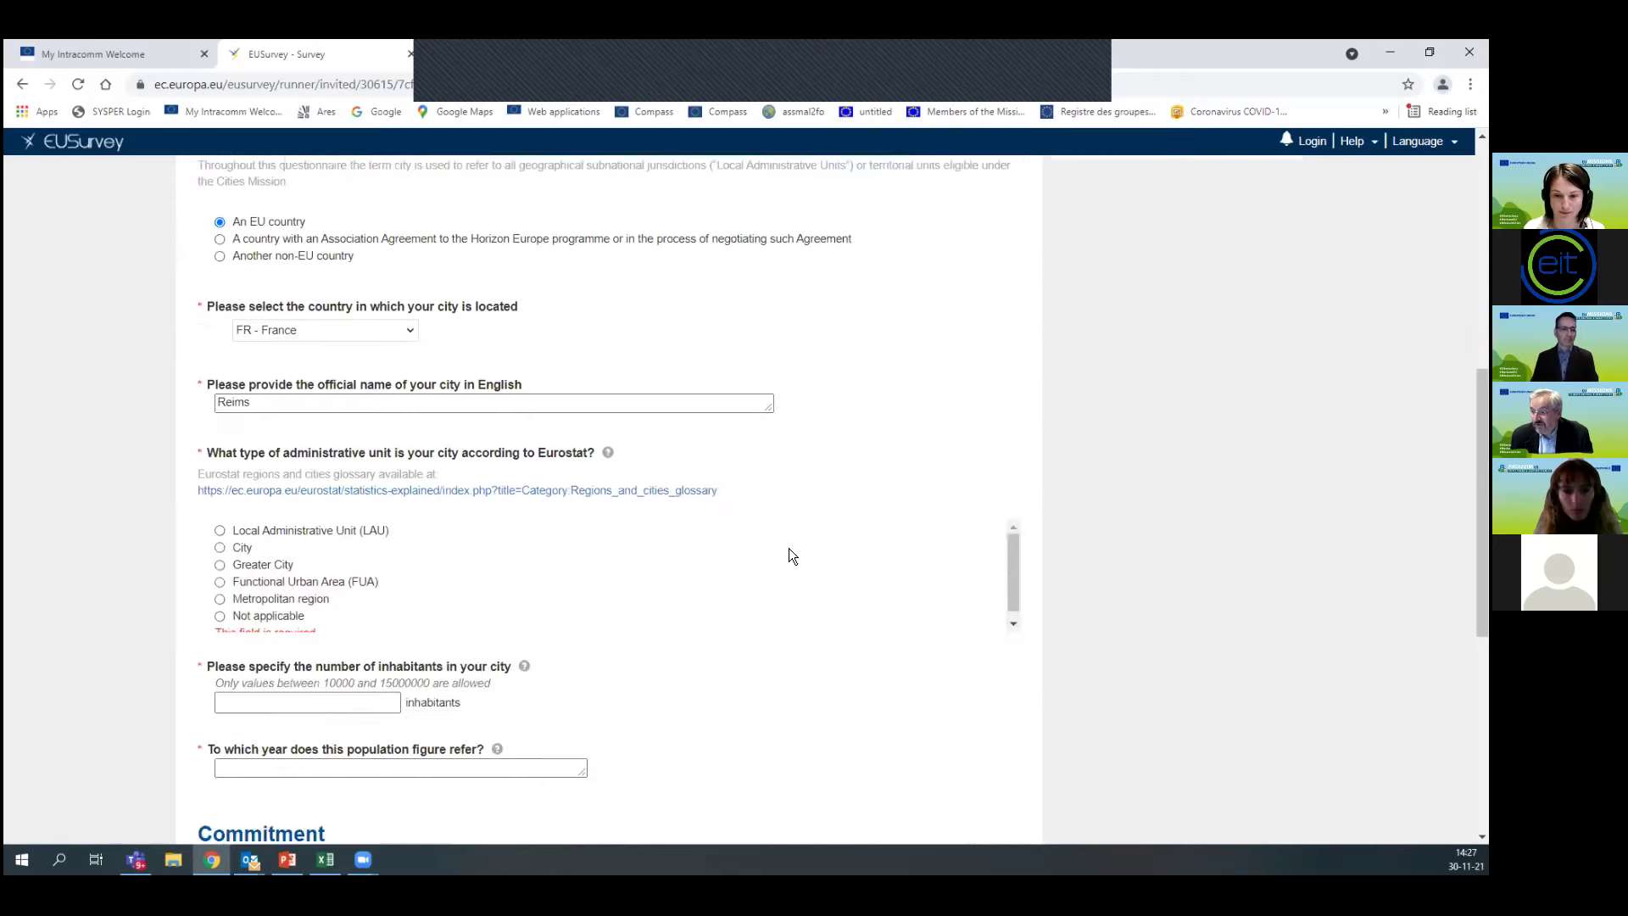
pyautogui.click(290, 489)
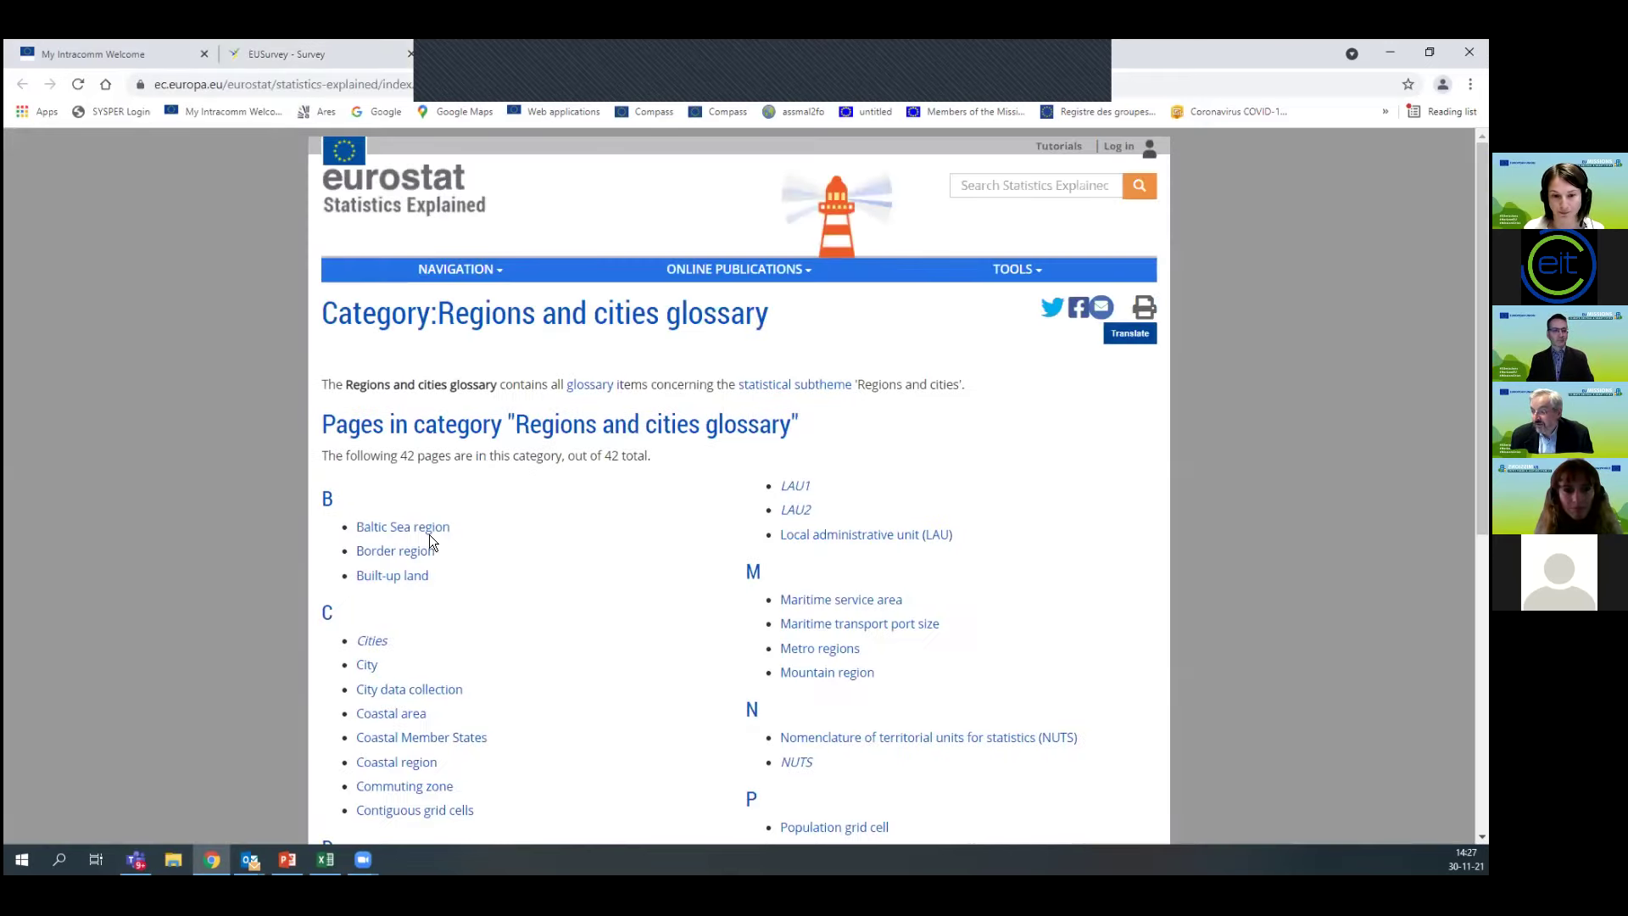
# Look up the definition of City in the Eurostat glossary and return to the glossary's list of terms
pyautogui.scroll(-5, 446, 542)
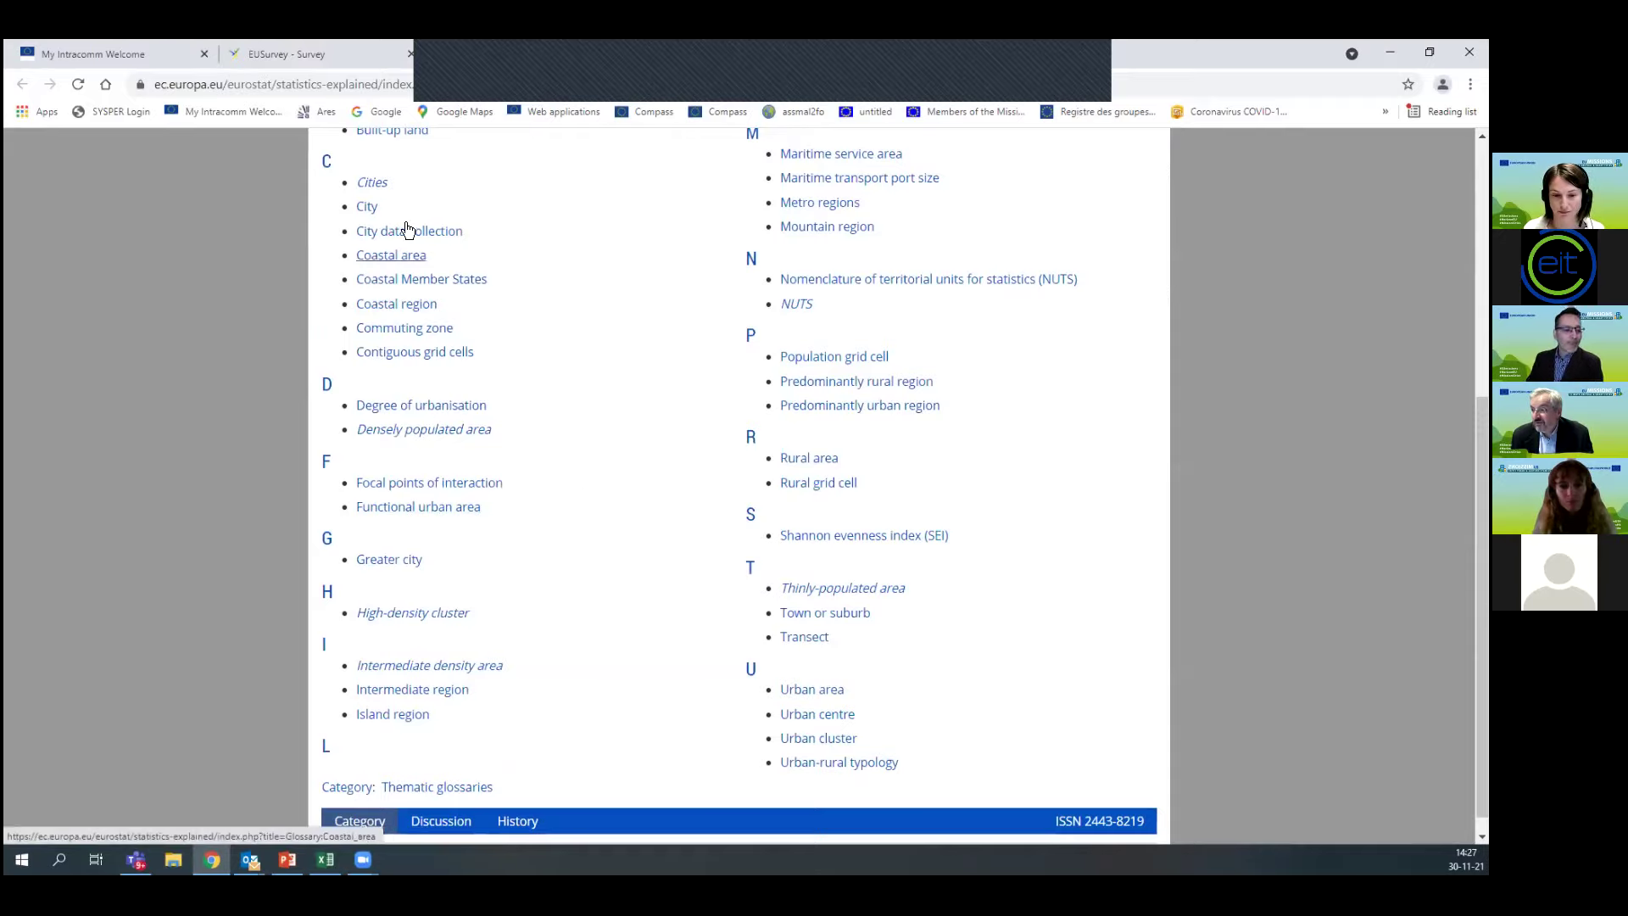
pyautogui.moveTo(837, 209)
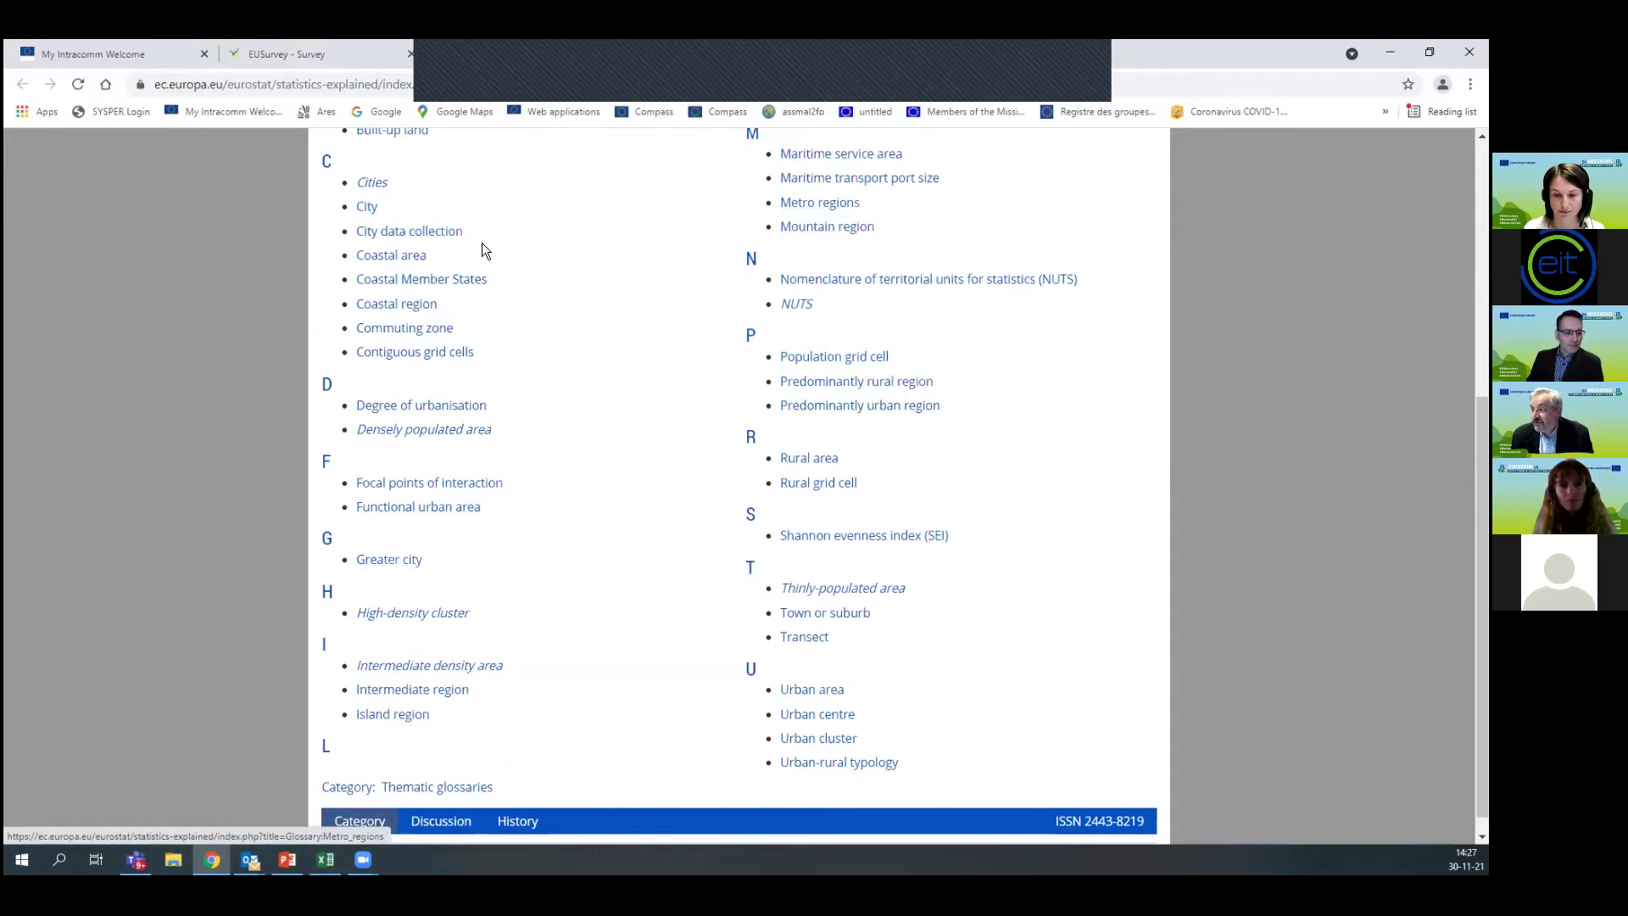
pyautogui.click(367, 207)
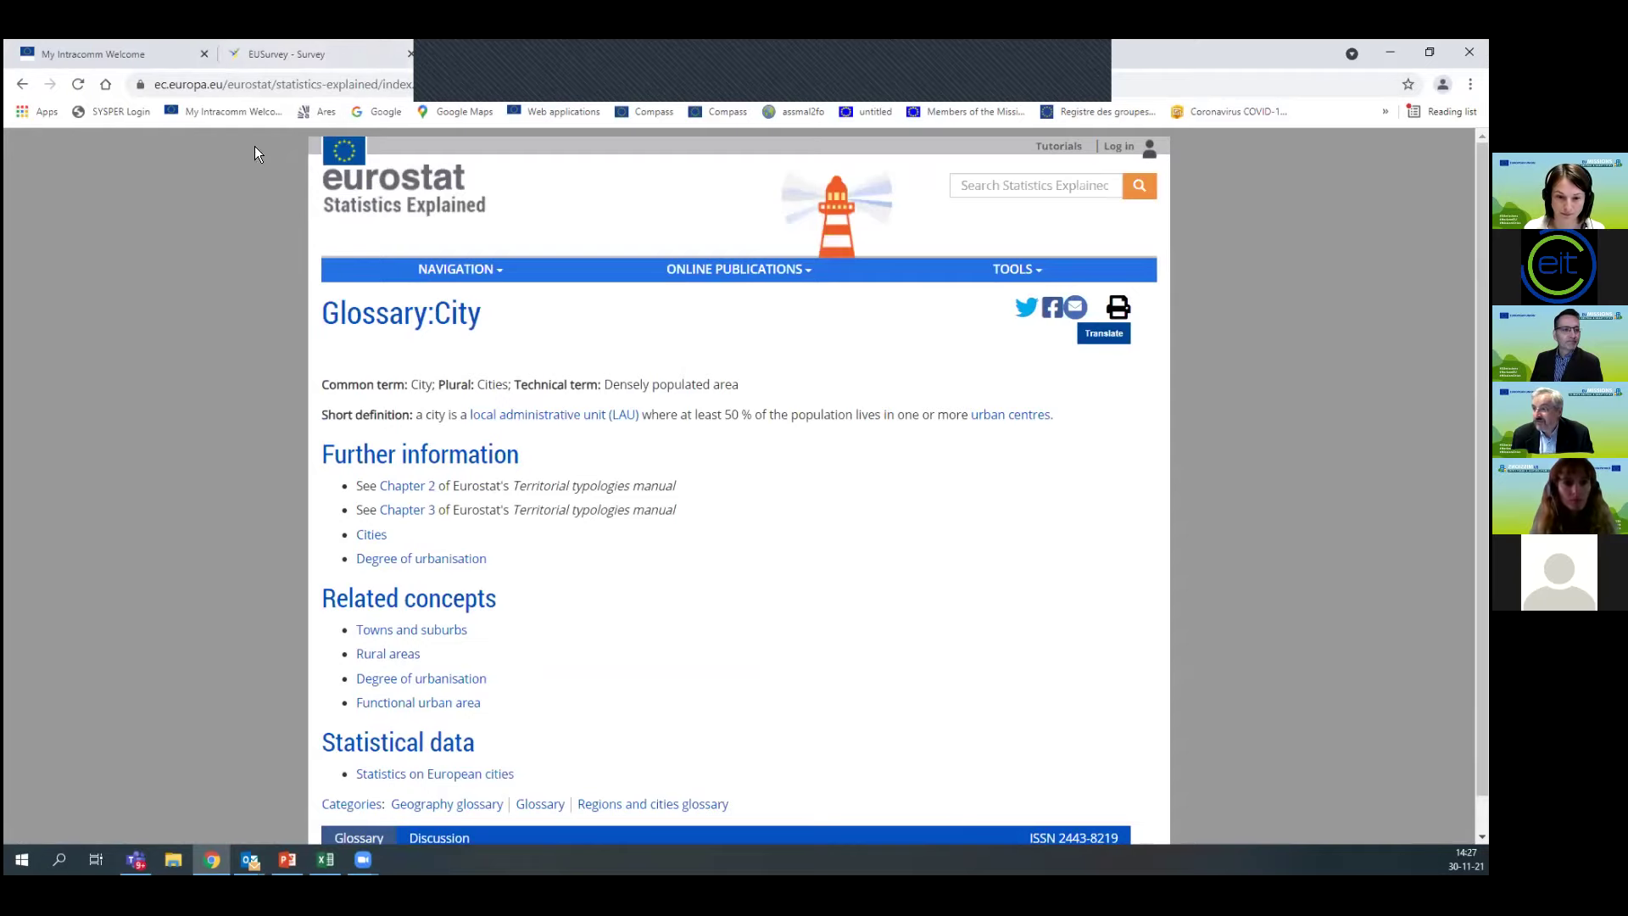
pyautogui.click(24, 84)
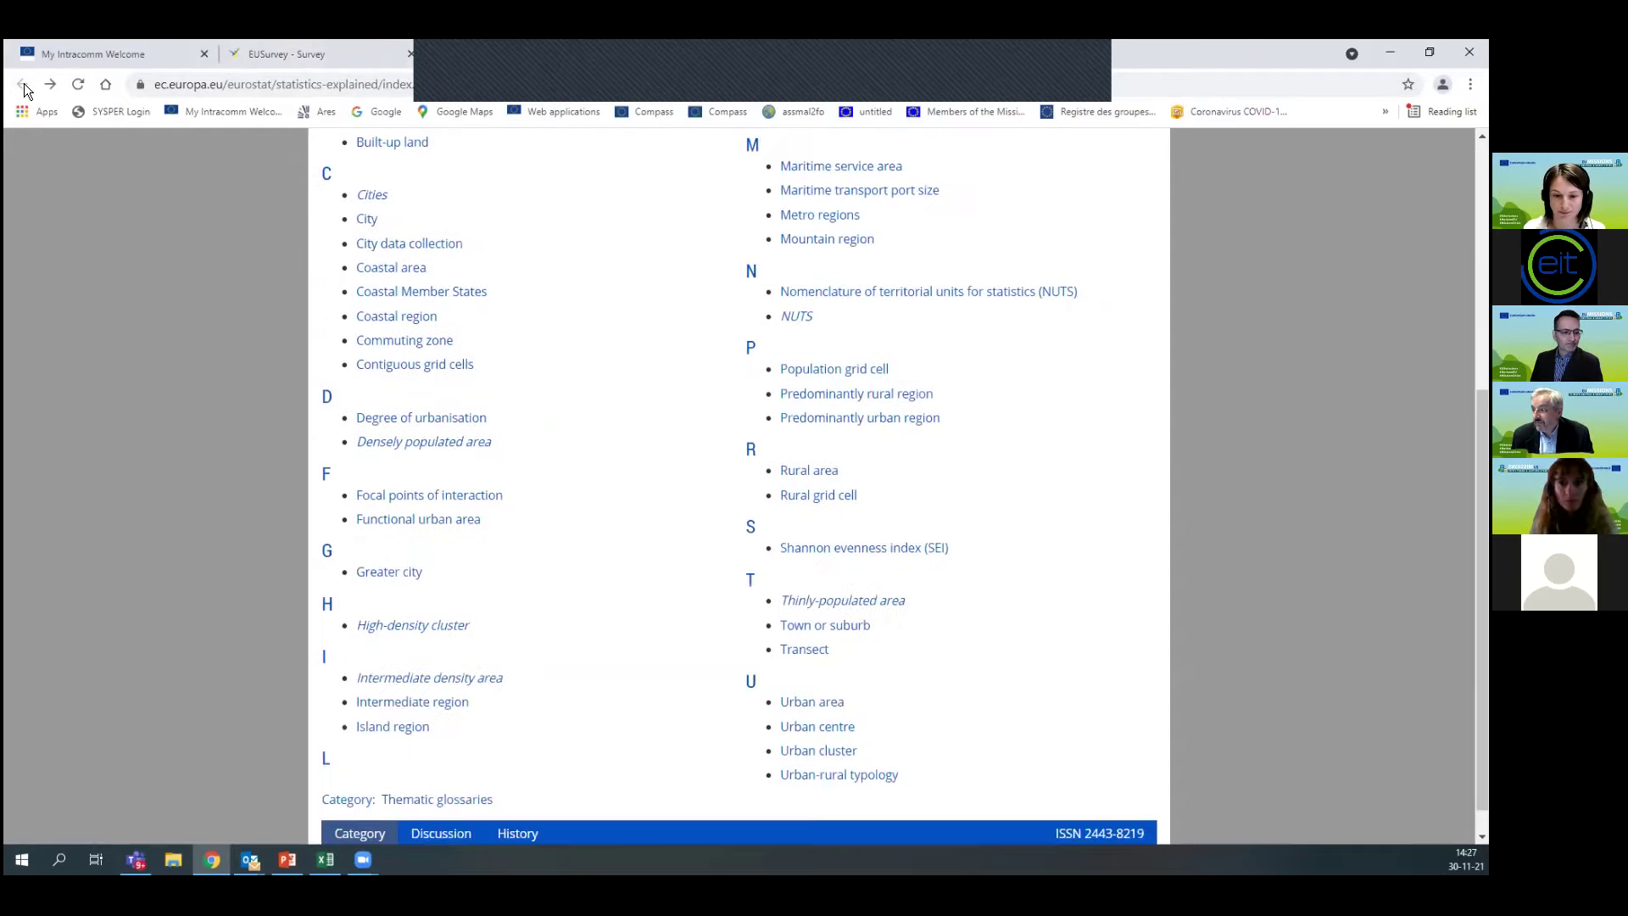
# Back in the survey, select Local Administrative Unit (LAU) as the administrative unit type and show the help for the code/ID question
pyautogui.click(365, 57)
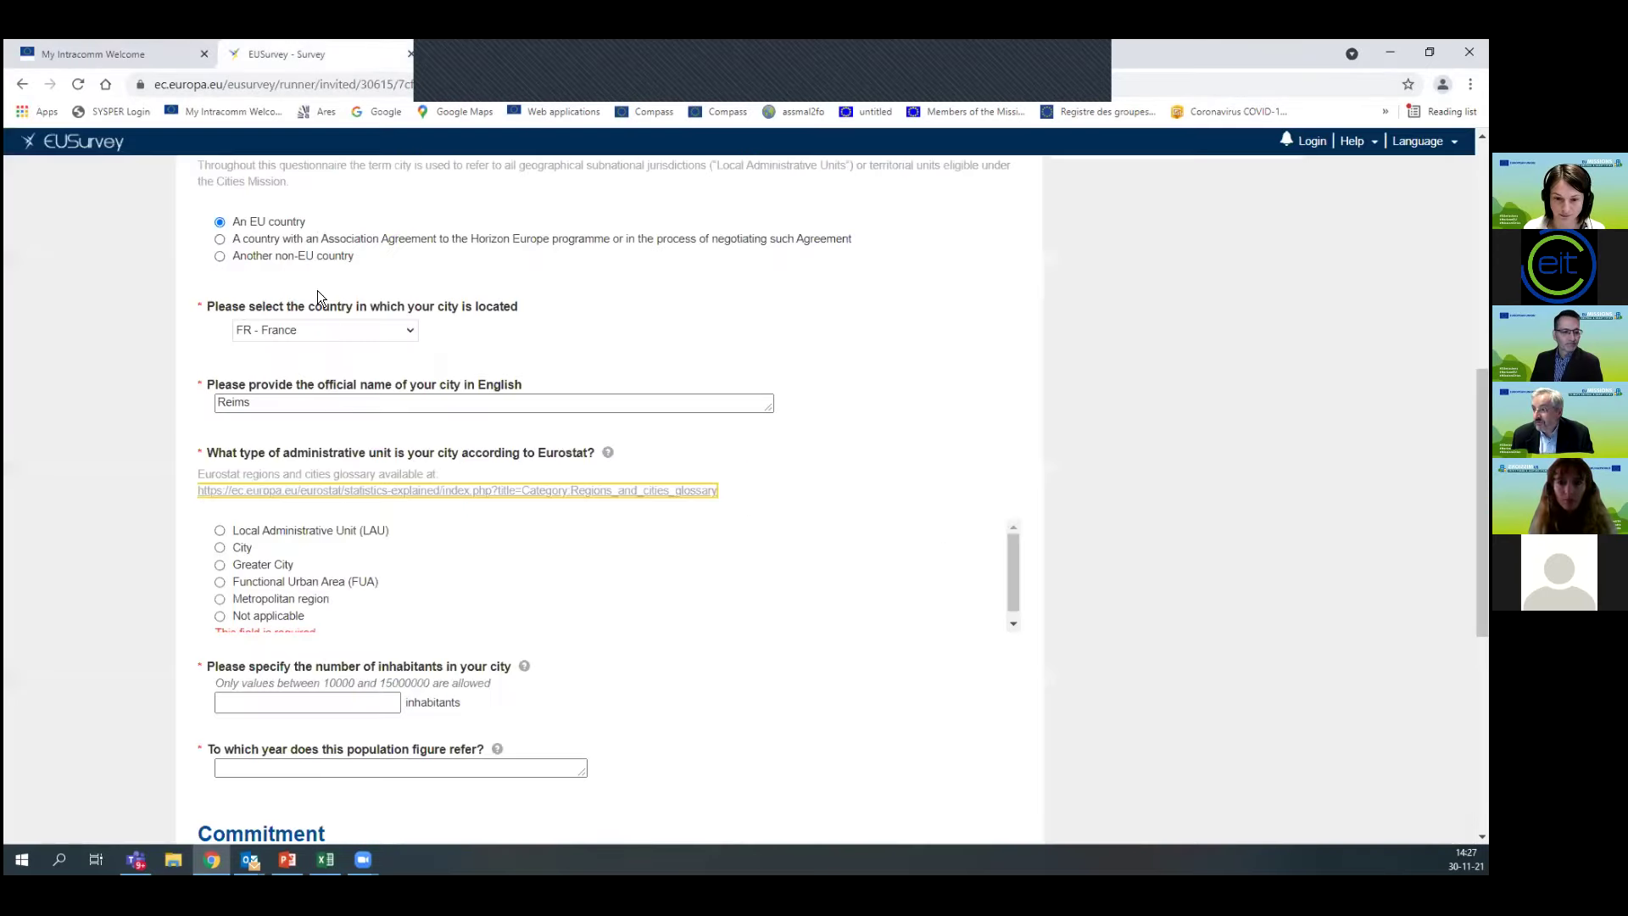
pyautogui.click(234, 529)
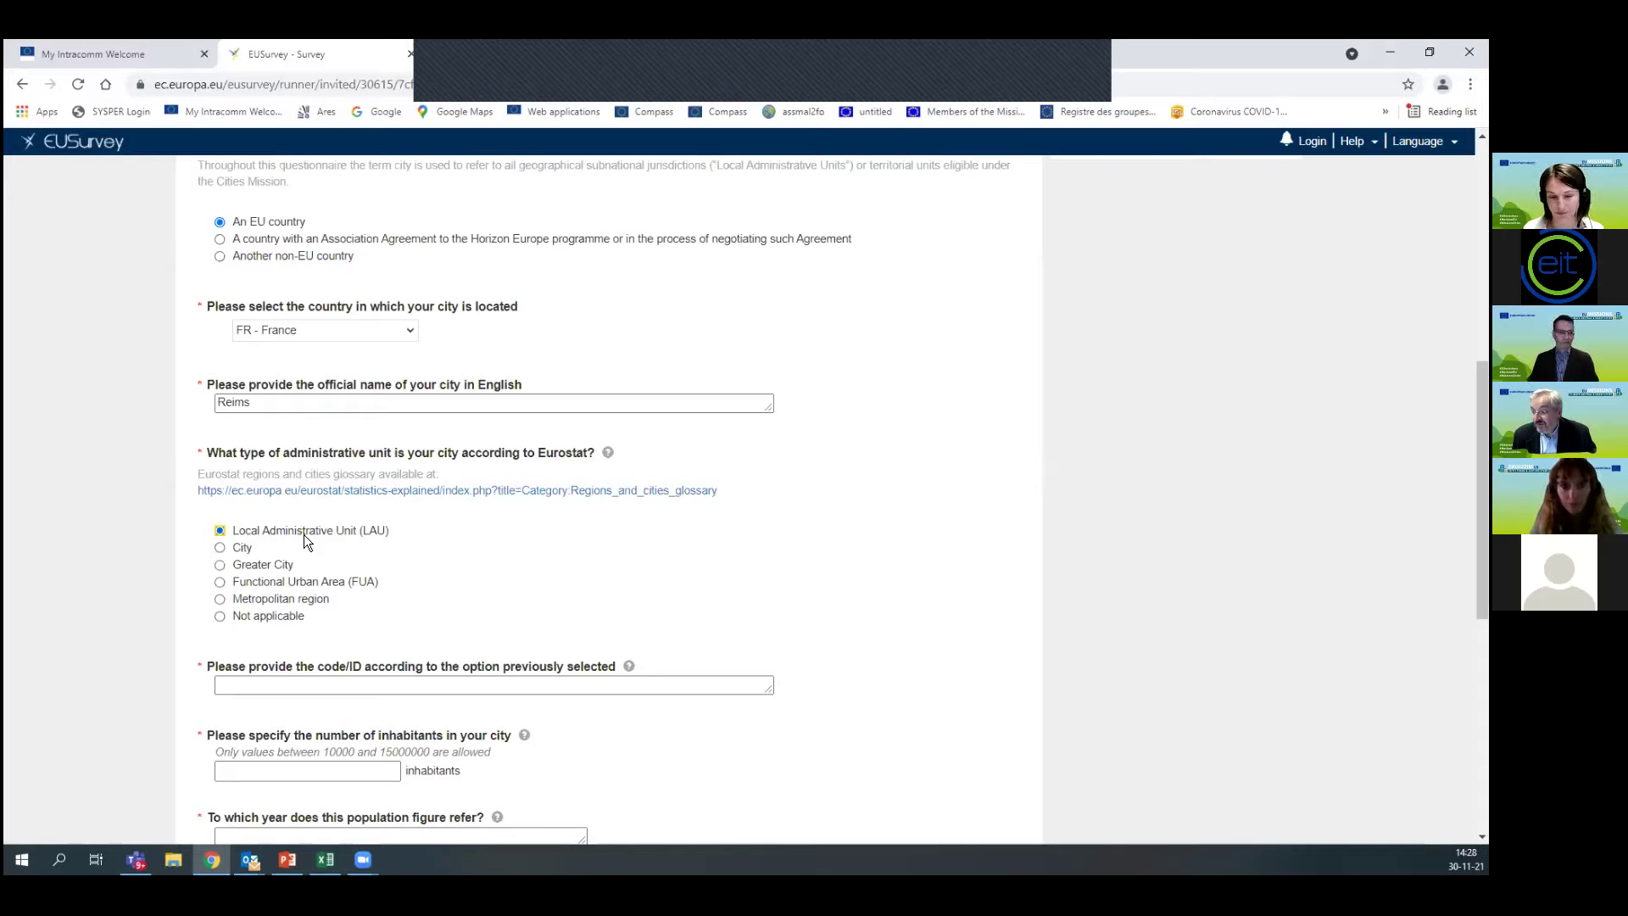
pyautogui.click(628, 667)
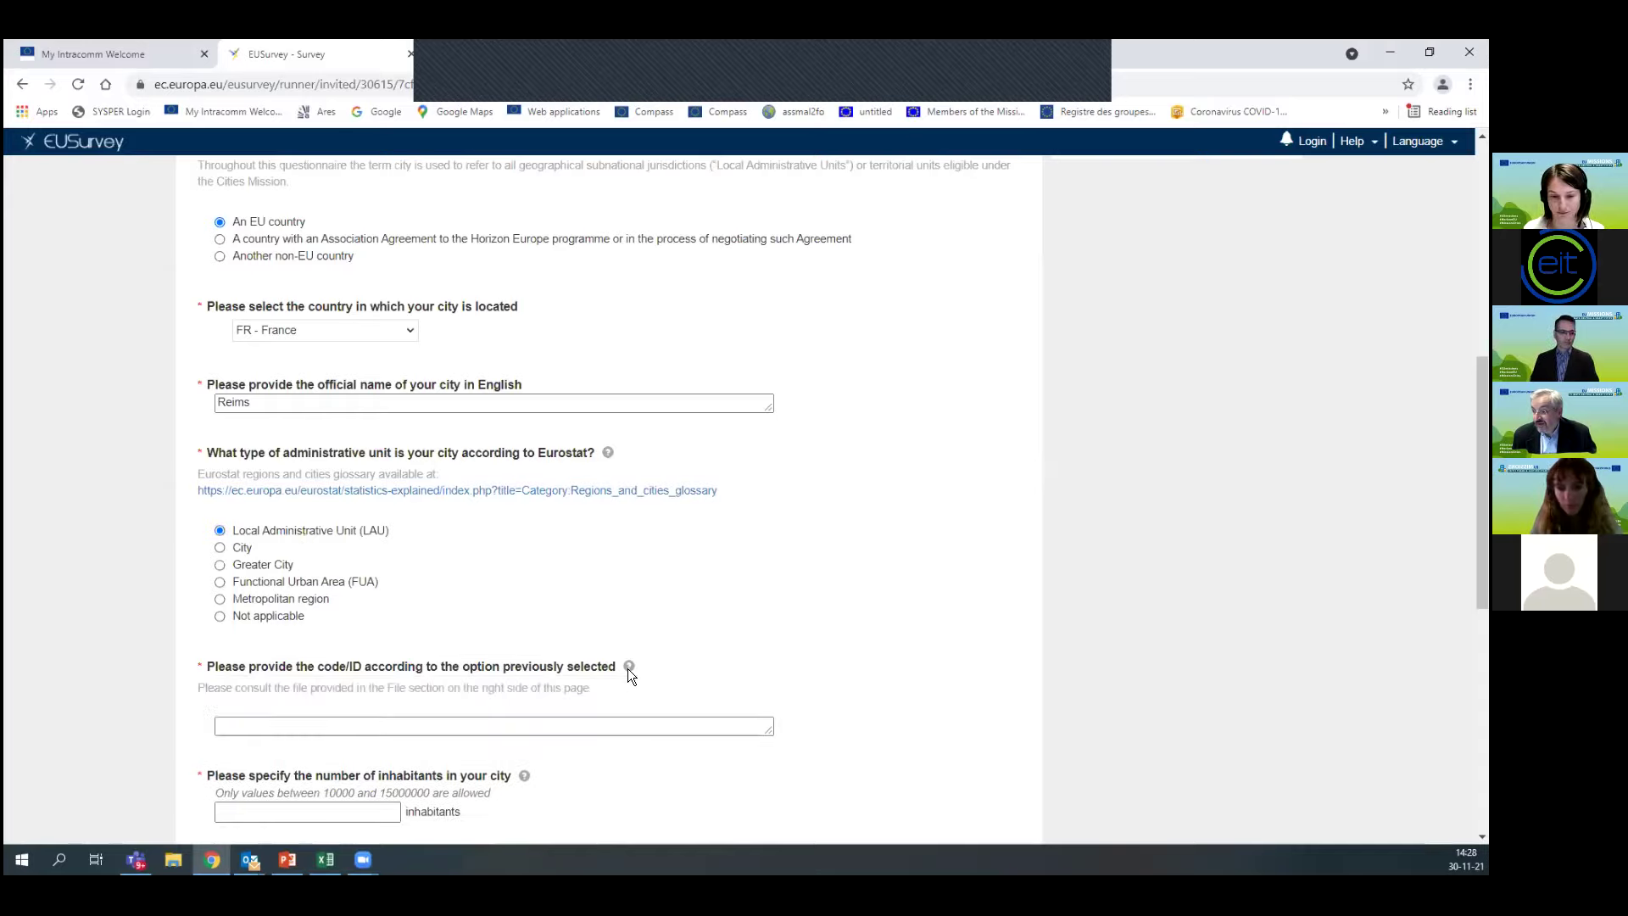
# Download the Codes and IDs background document and open it in Excel
pyautogui.scroll(-4, 521, 713)
pyautogui.scroll(11, 520, 710)
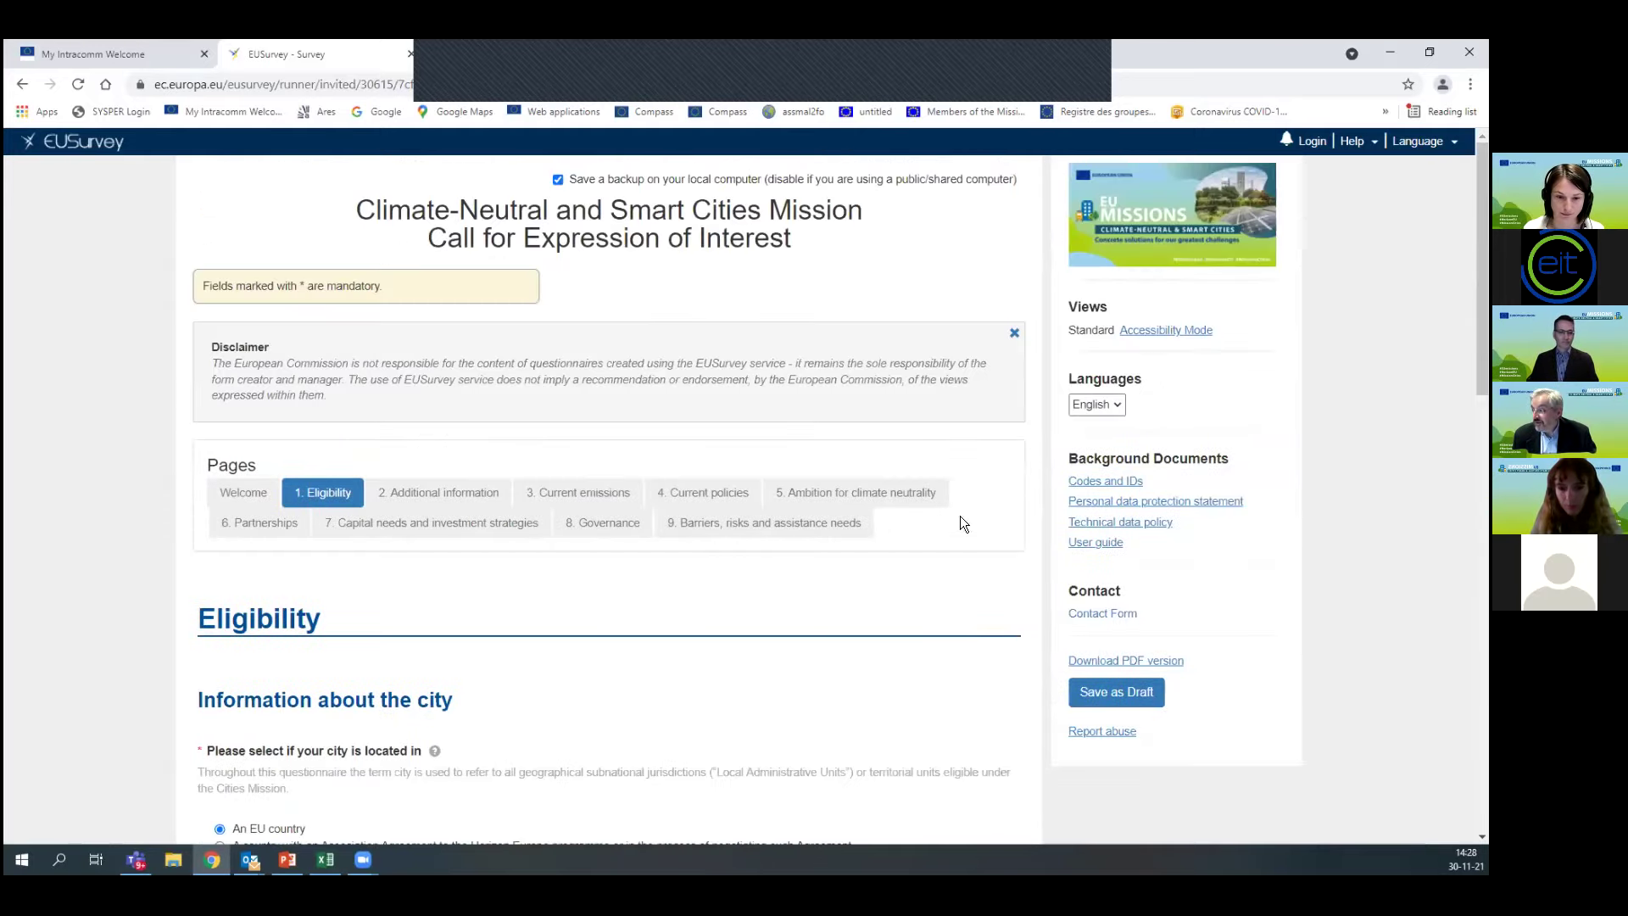
pyautogui.click(1098, 484)
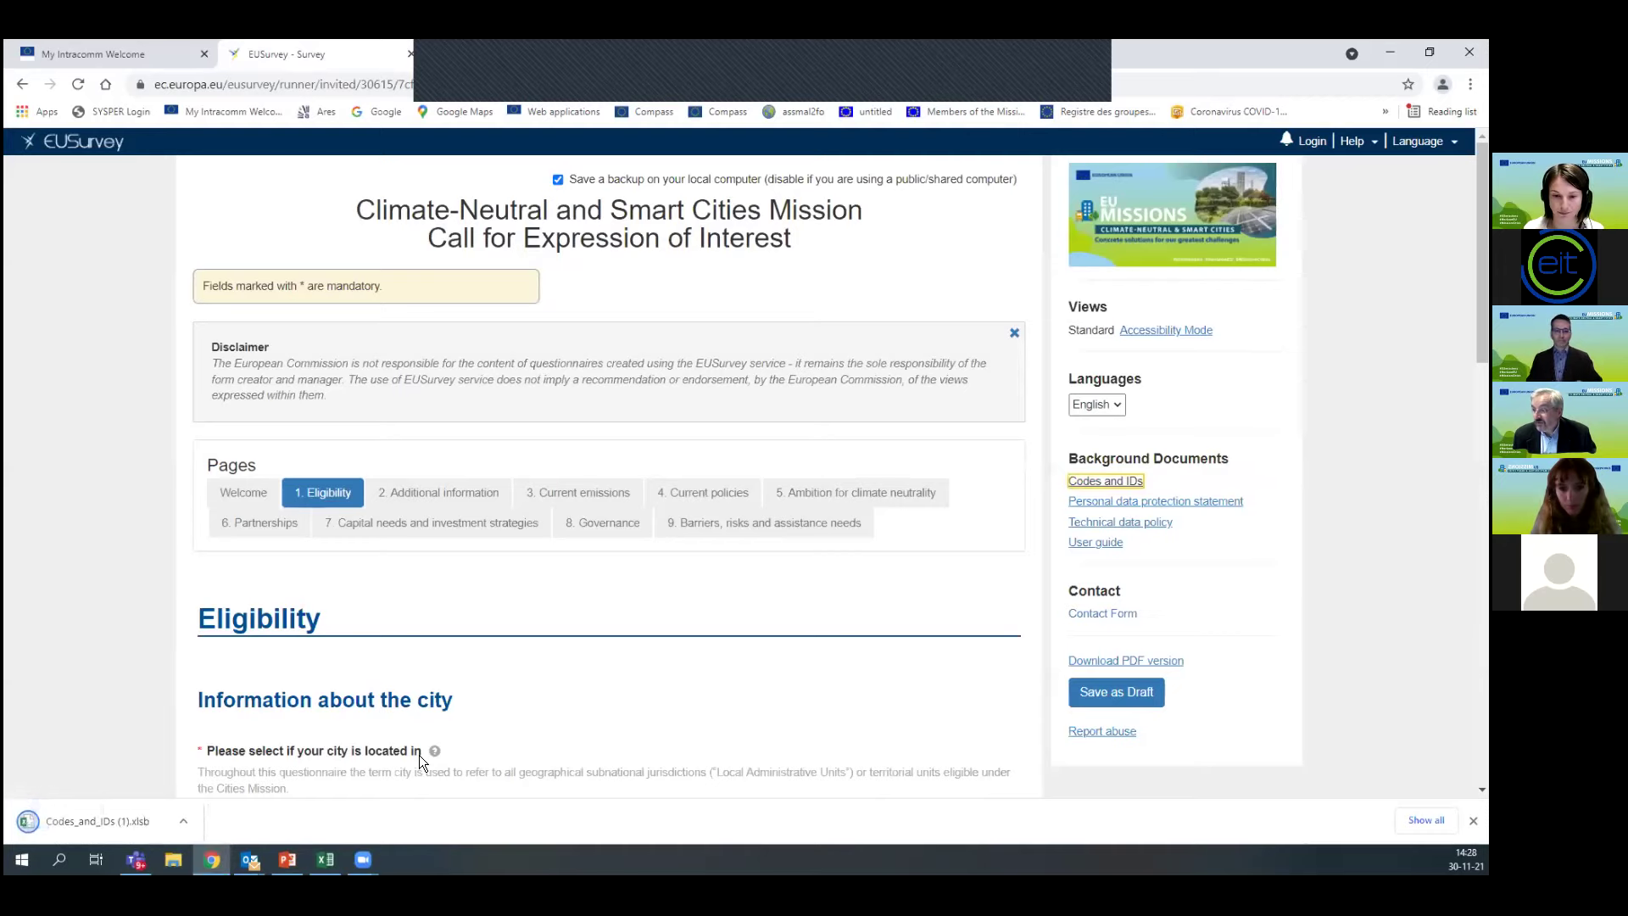
pyautogui.click(82, 817)
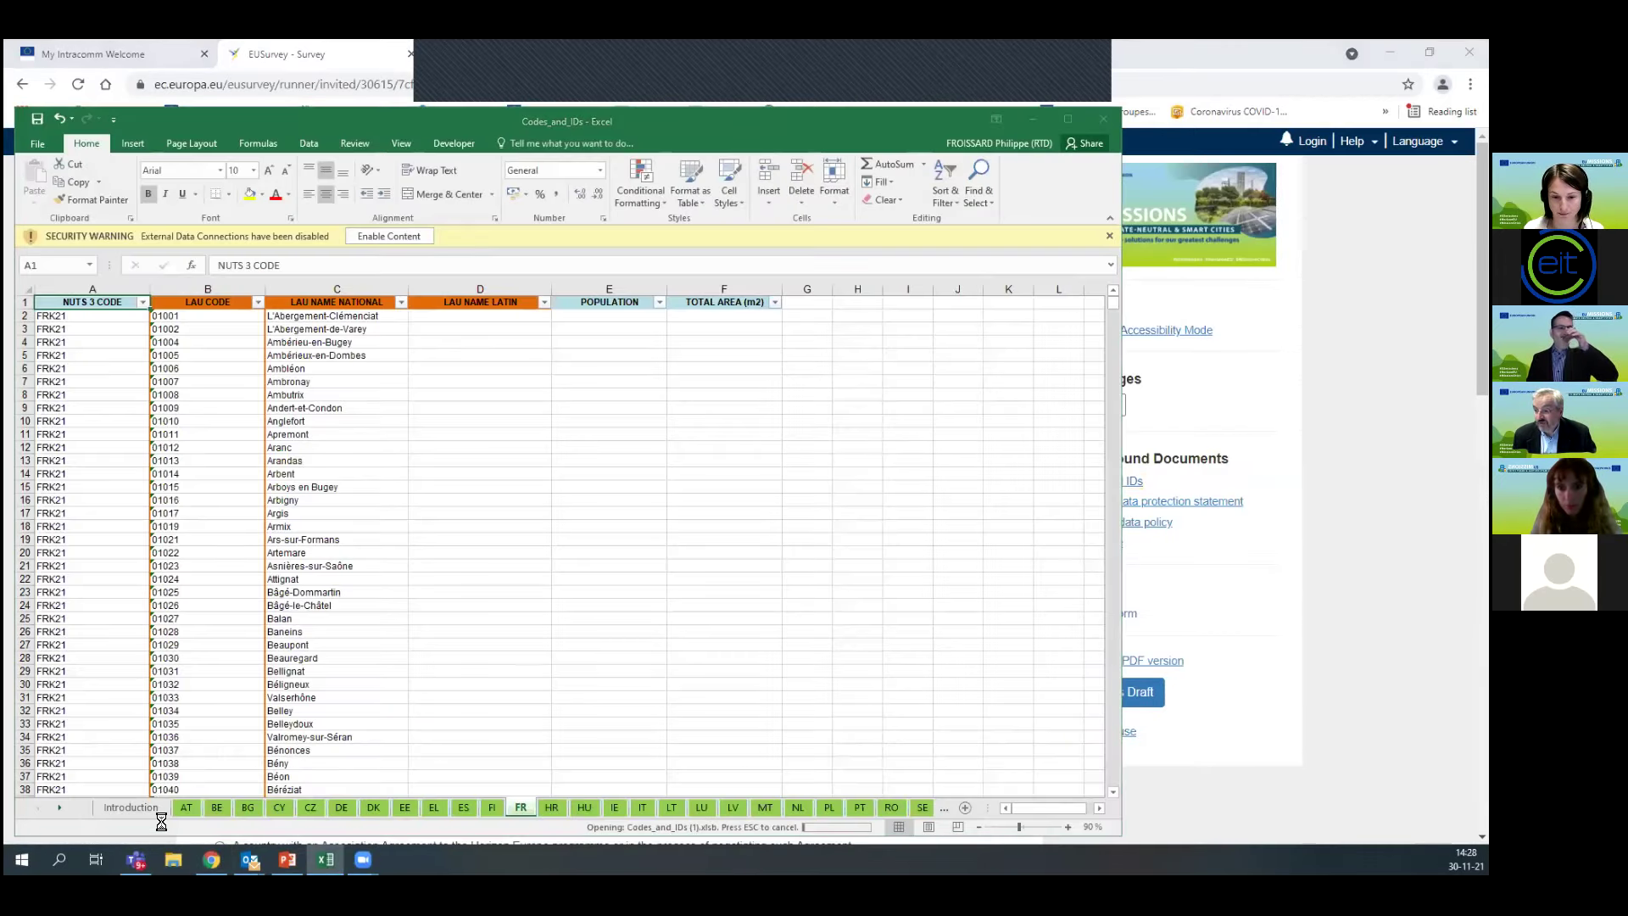
# Consult the workbook's Introduction sheet and filter the national LAU names on the FR sheet to only Reims
pyautogui.click(134, 810)
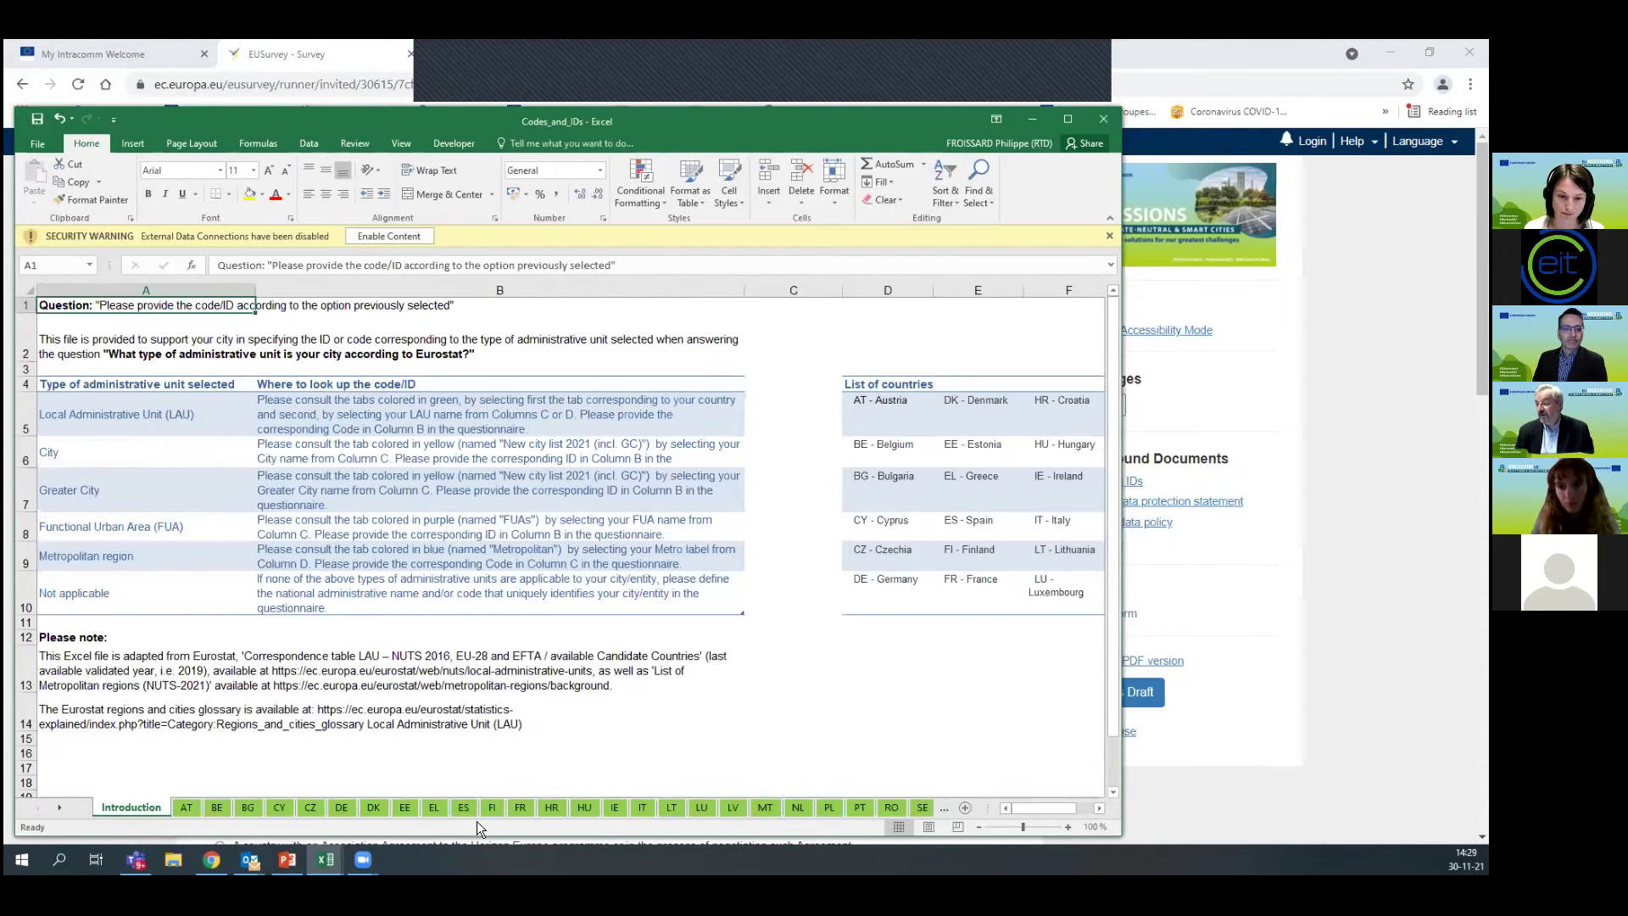
pyautogui.click(517, 805)
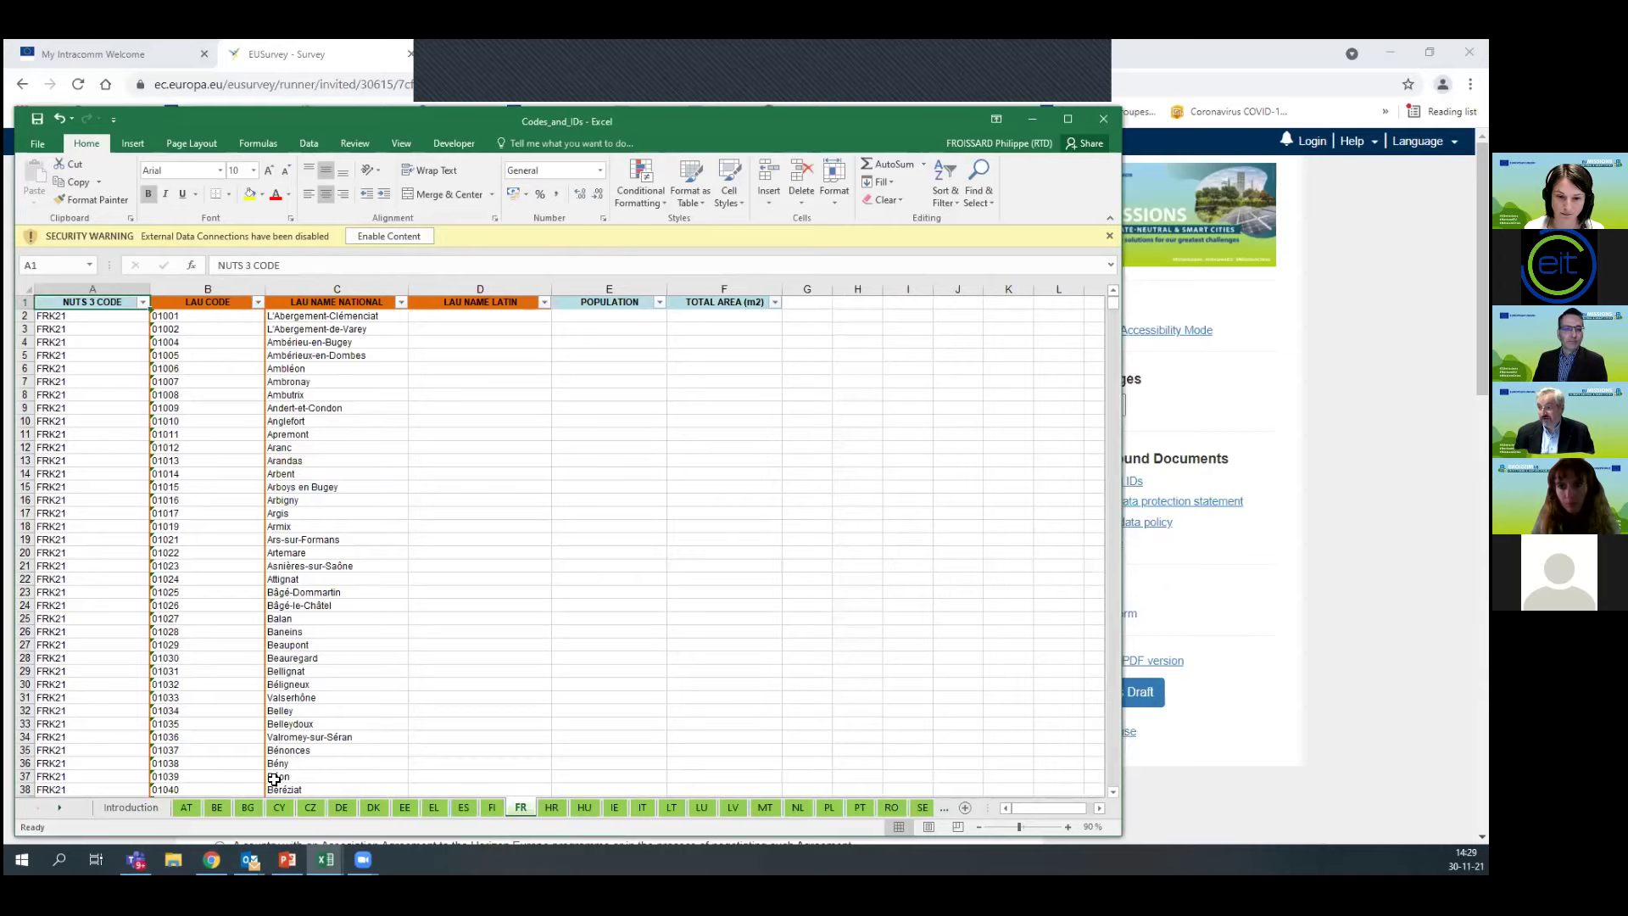
pyautogui.click(401, 301)
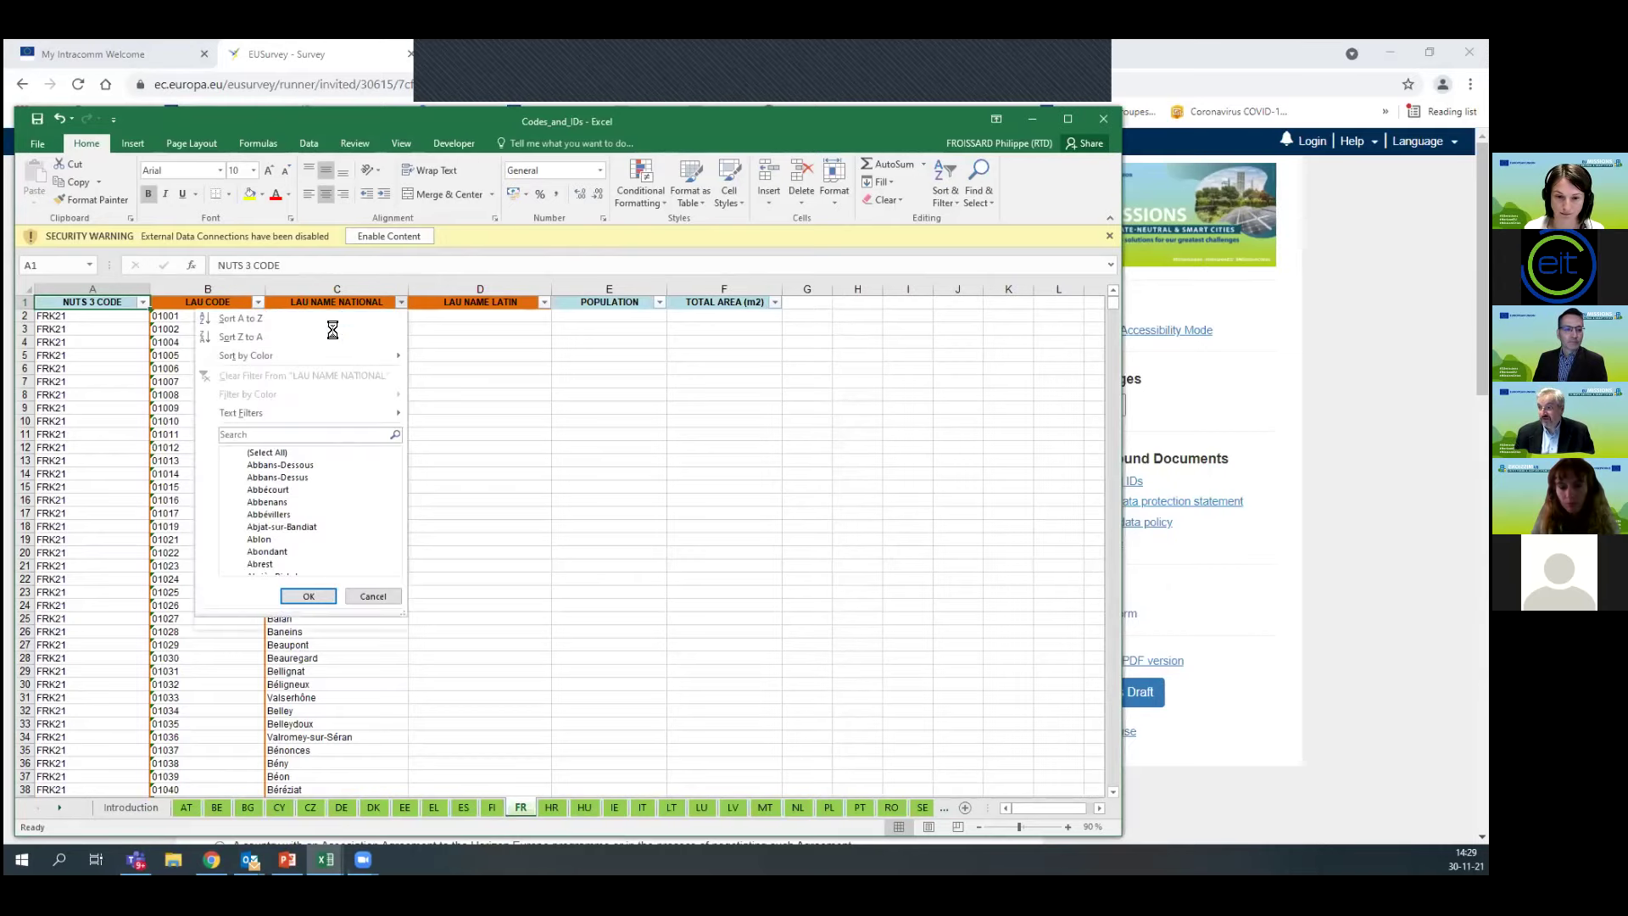
pyautogui.write('reims')
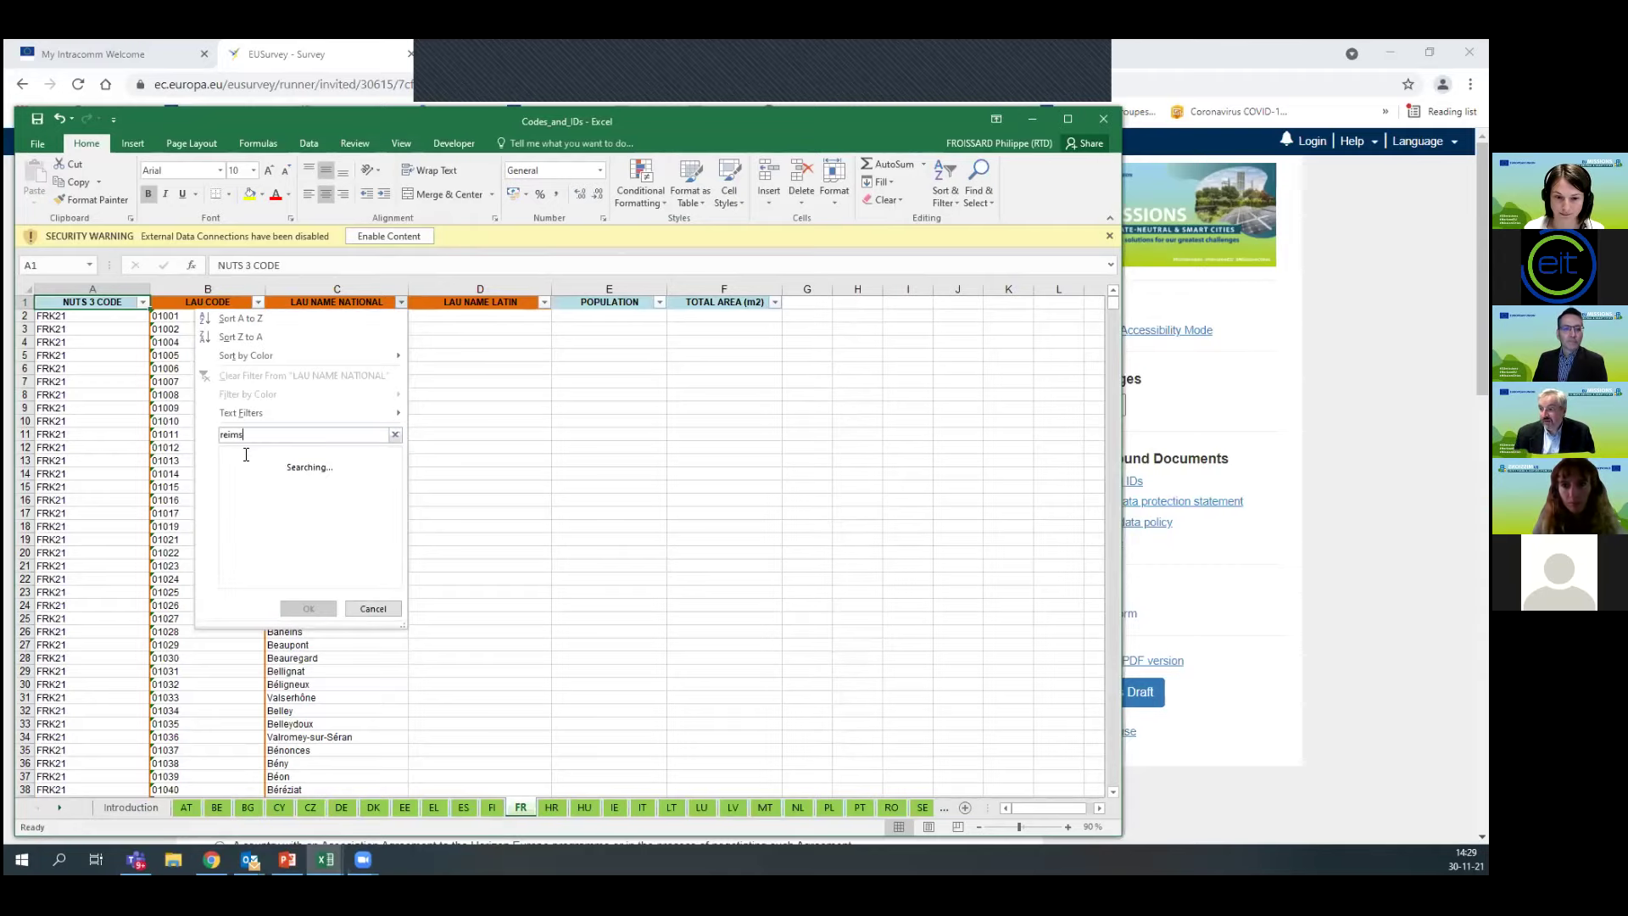
pyautogui.click(241, 455)
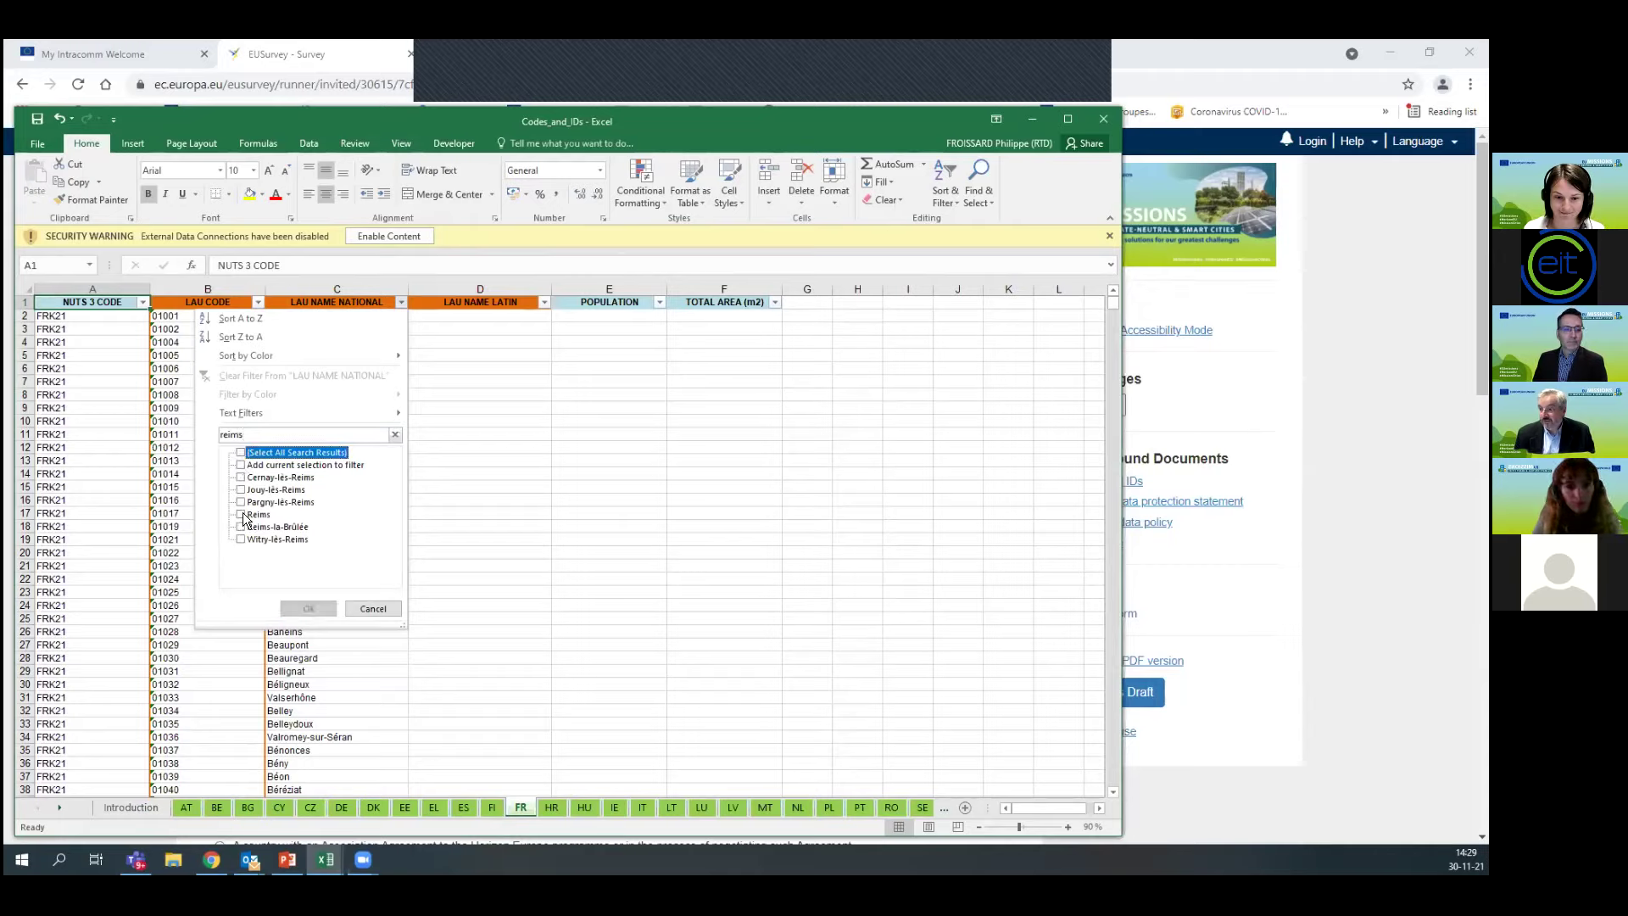
pyautogui.click(241, 515)
pyautogui.click(309, 608)
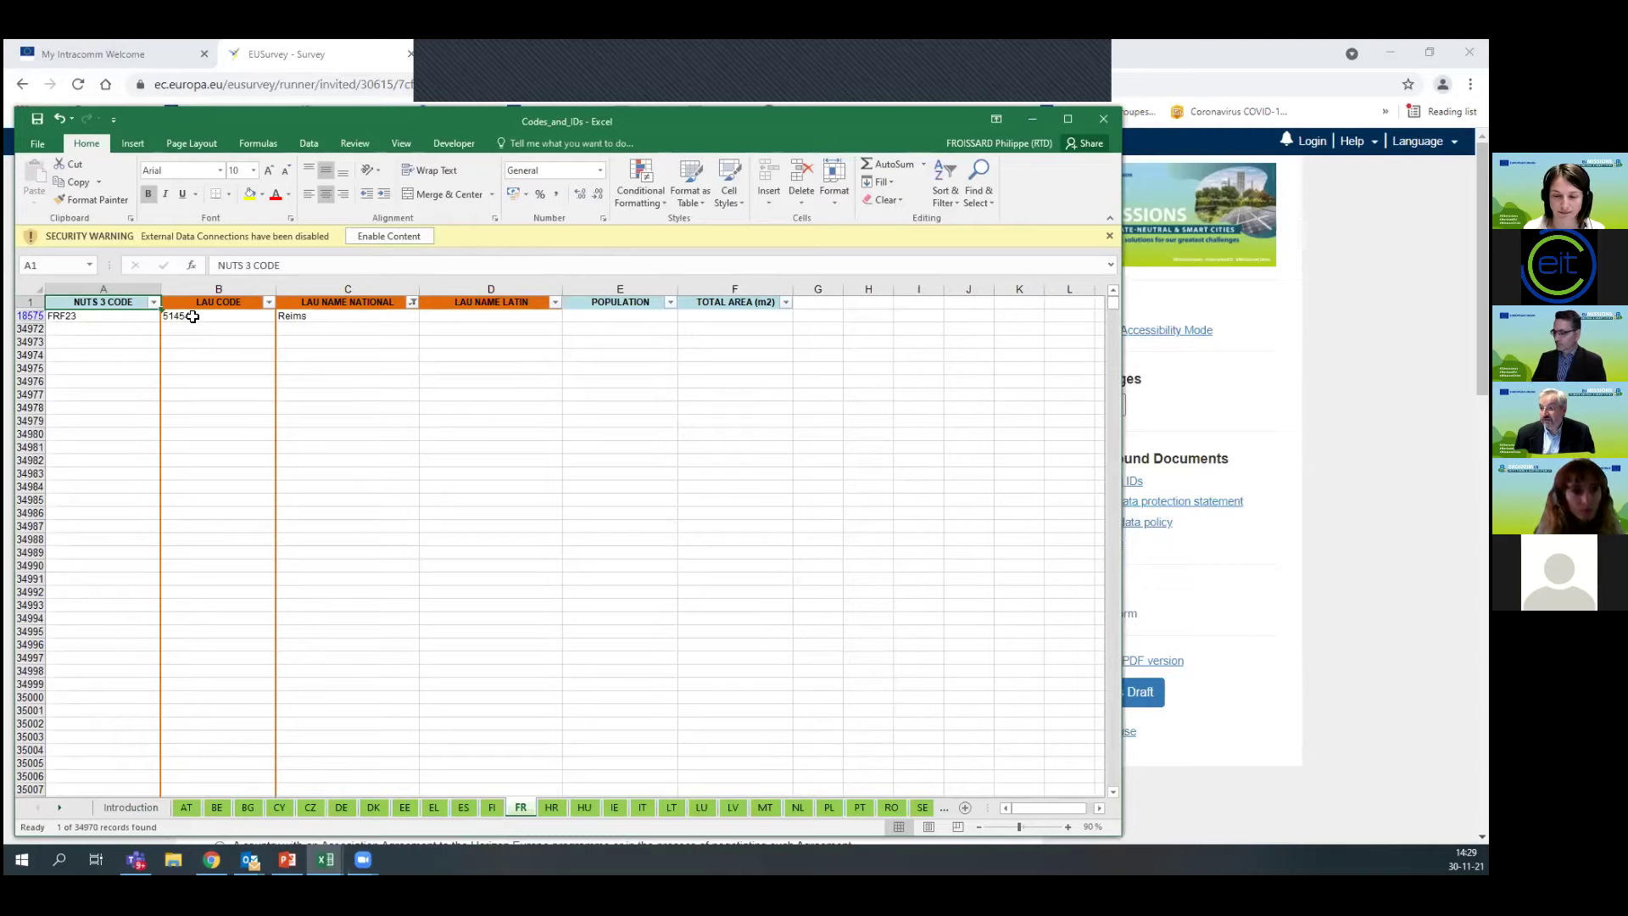
# Switch back to the survey in Chrome and enter 51454 as the code/ID for the selected administrative unit
pyautogui.click(275, 66)
pyautogui.scroll(-7, 329, 619)
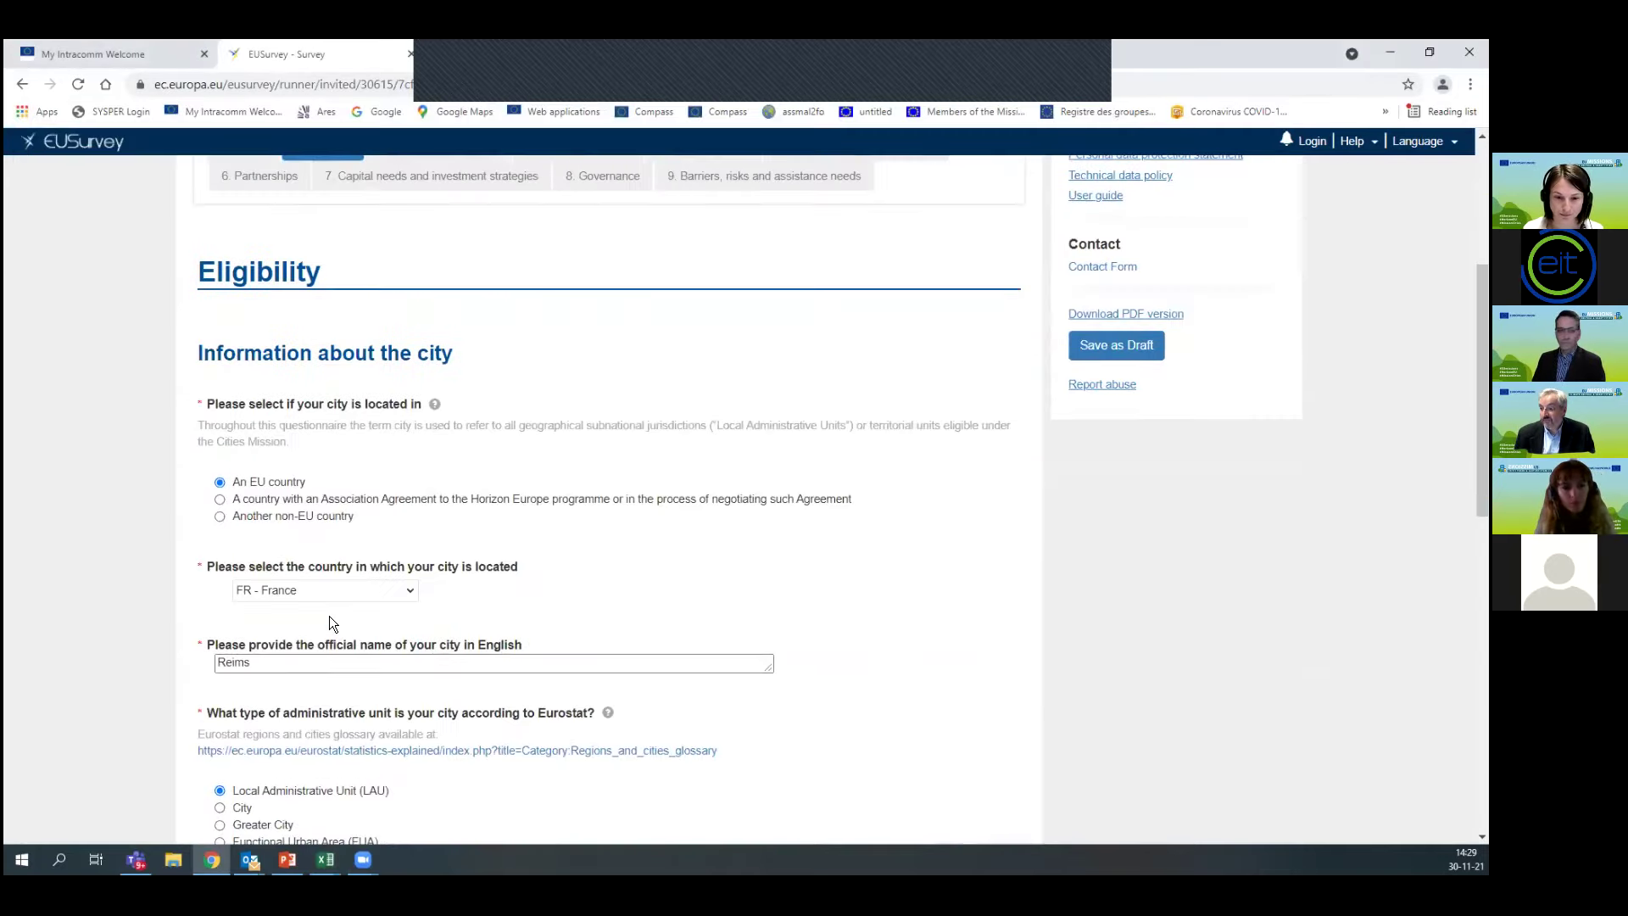
pyautogui.scroll(-2, 331, 616)
pyautogui.click(317, 552)
pyautogui.write('51')
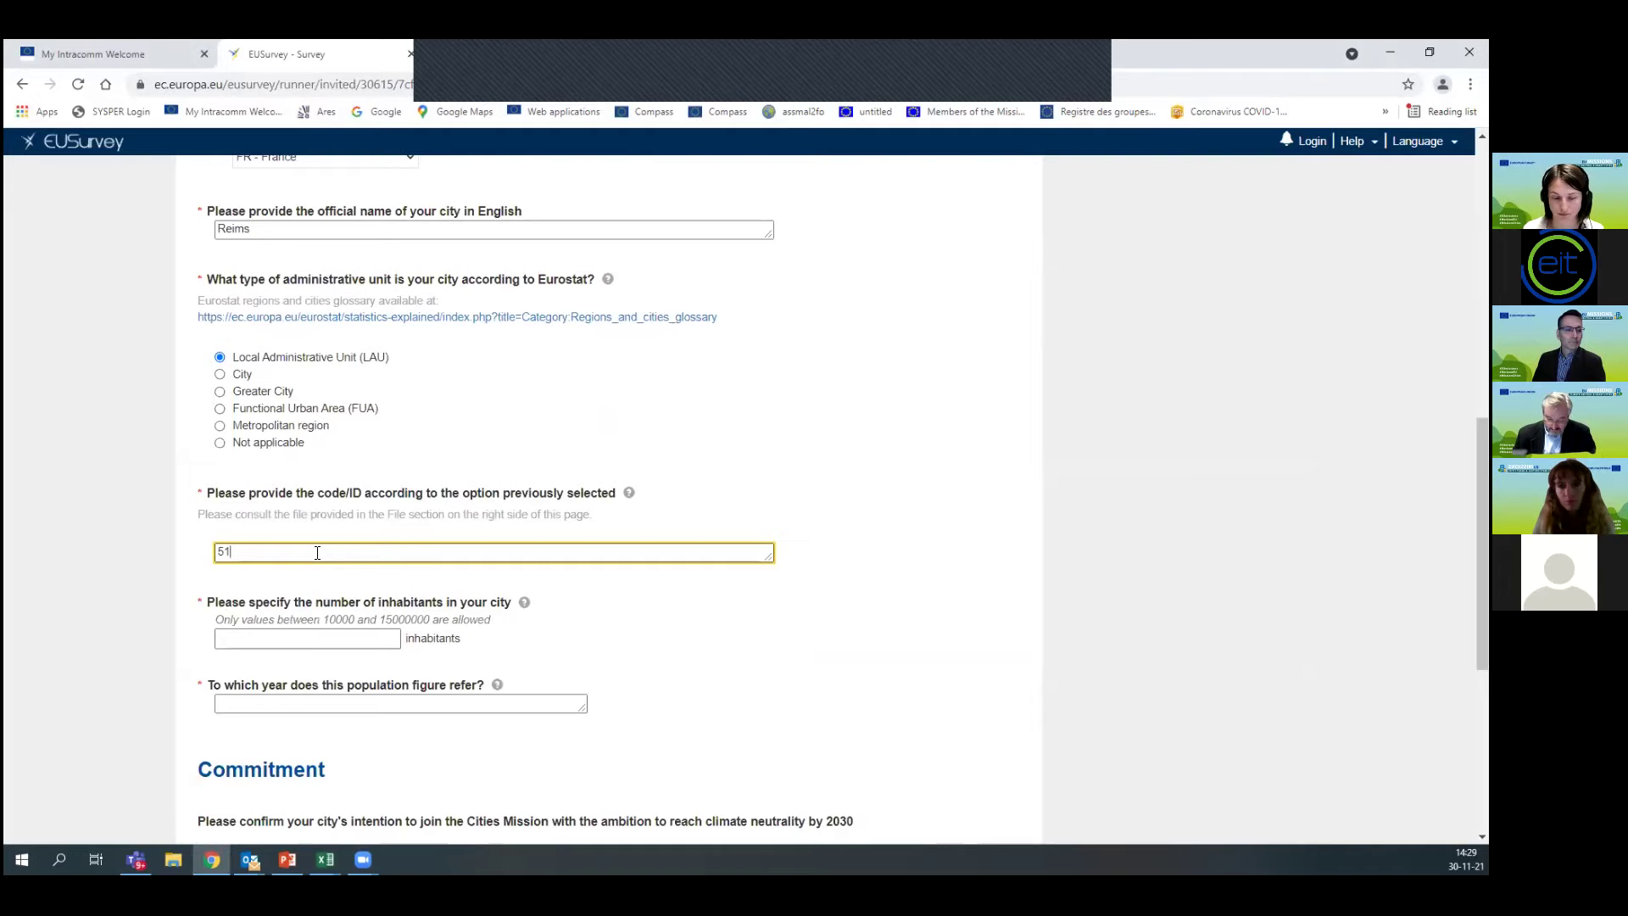
pyautogui.write('454')
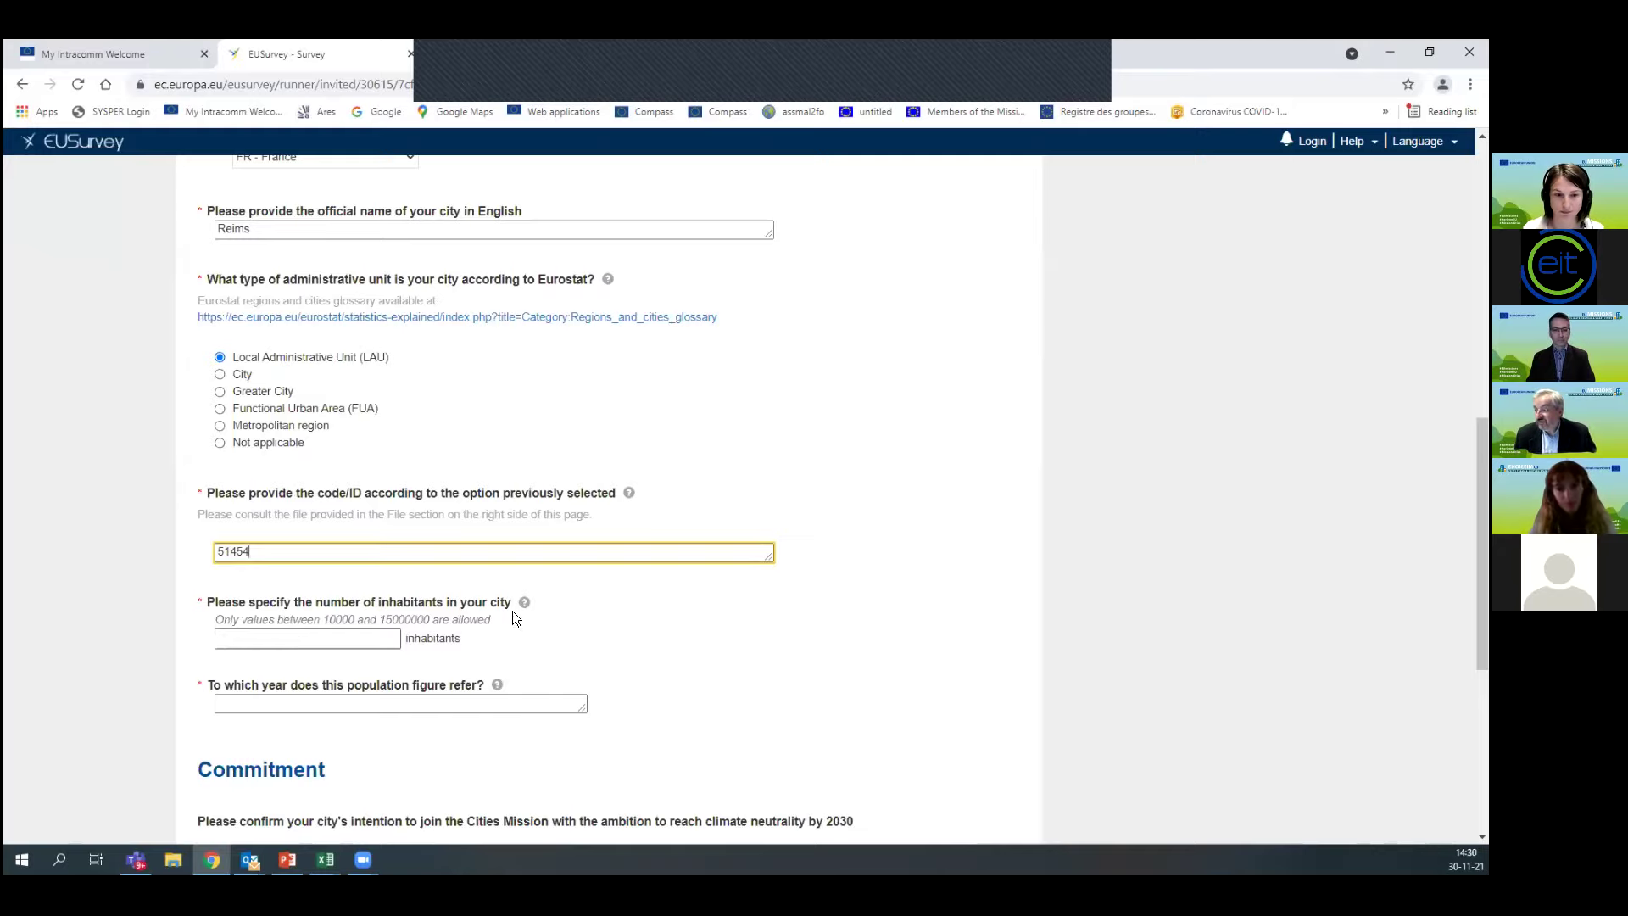
# Enter 184000 as the city's number of inhabitants and 2015 as the year of that population figure
pyautogui.click(321, 639)
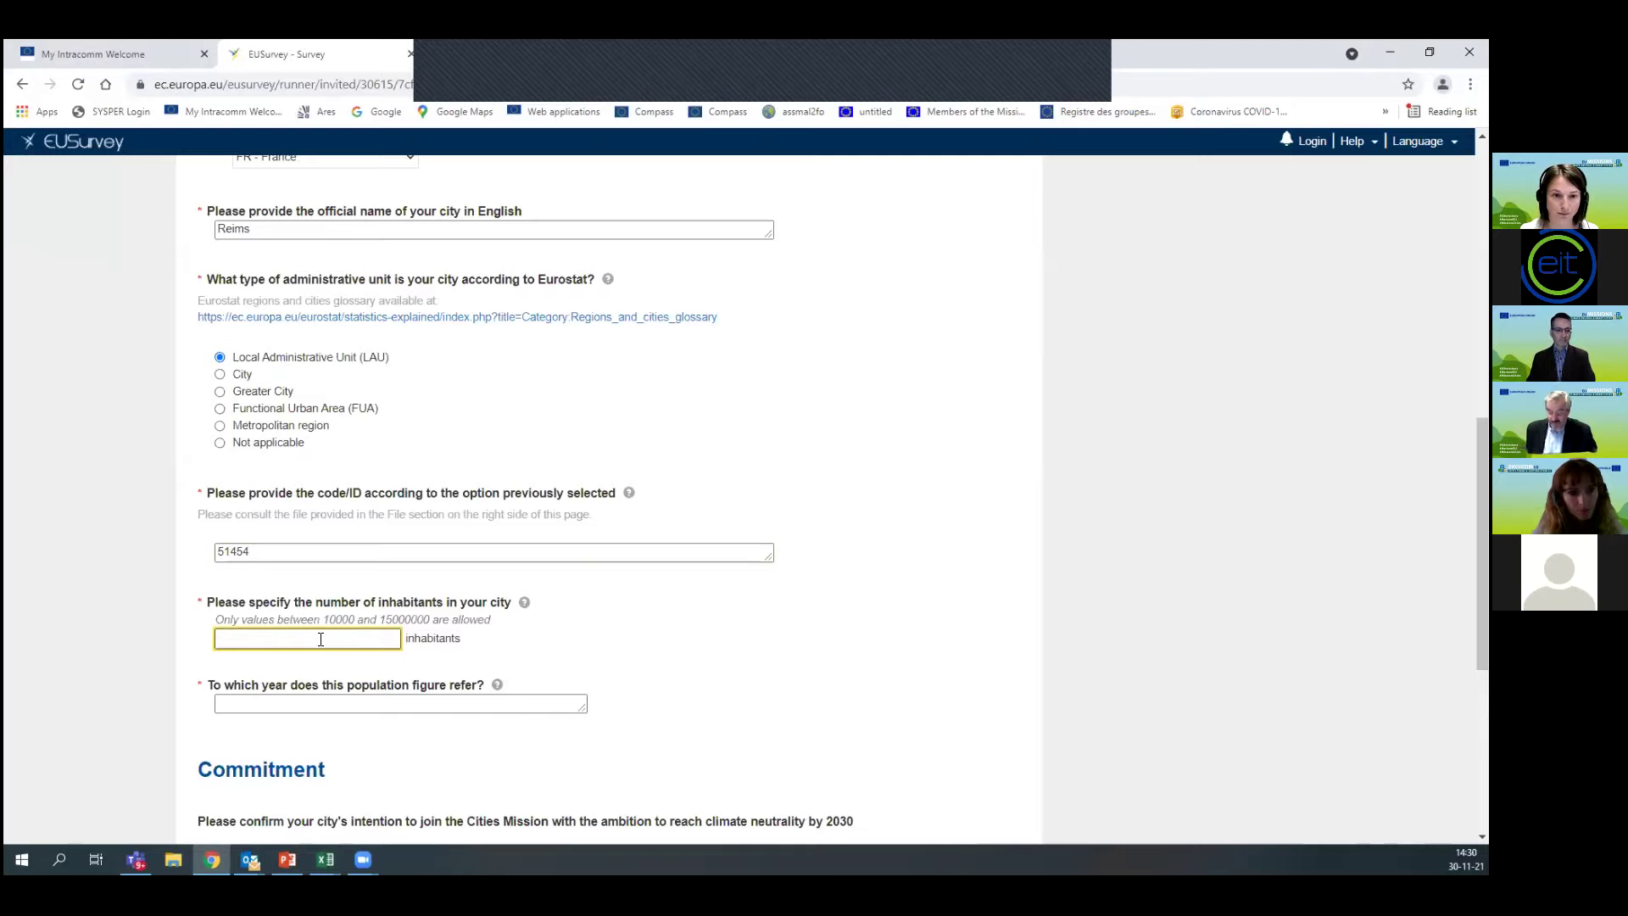
pyautogui.write('184000')
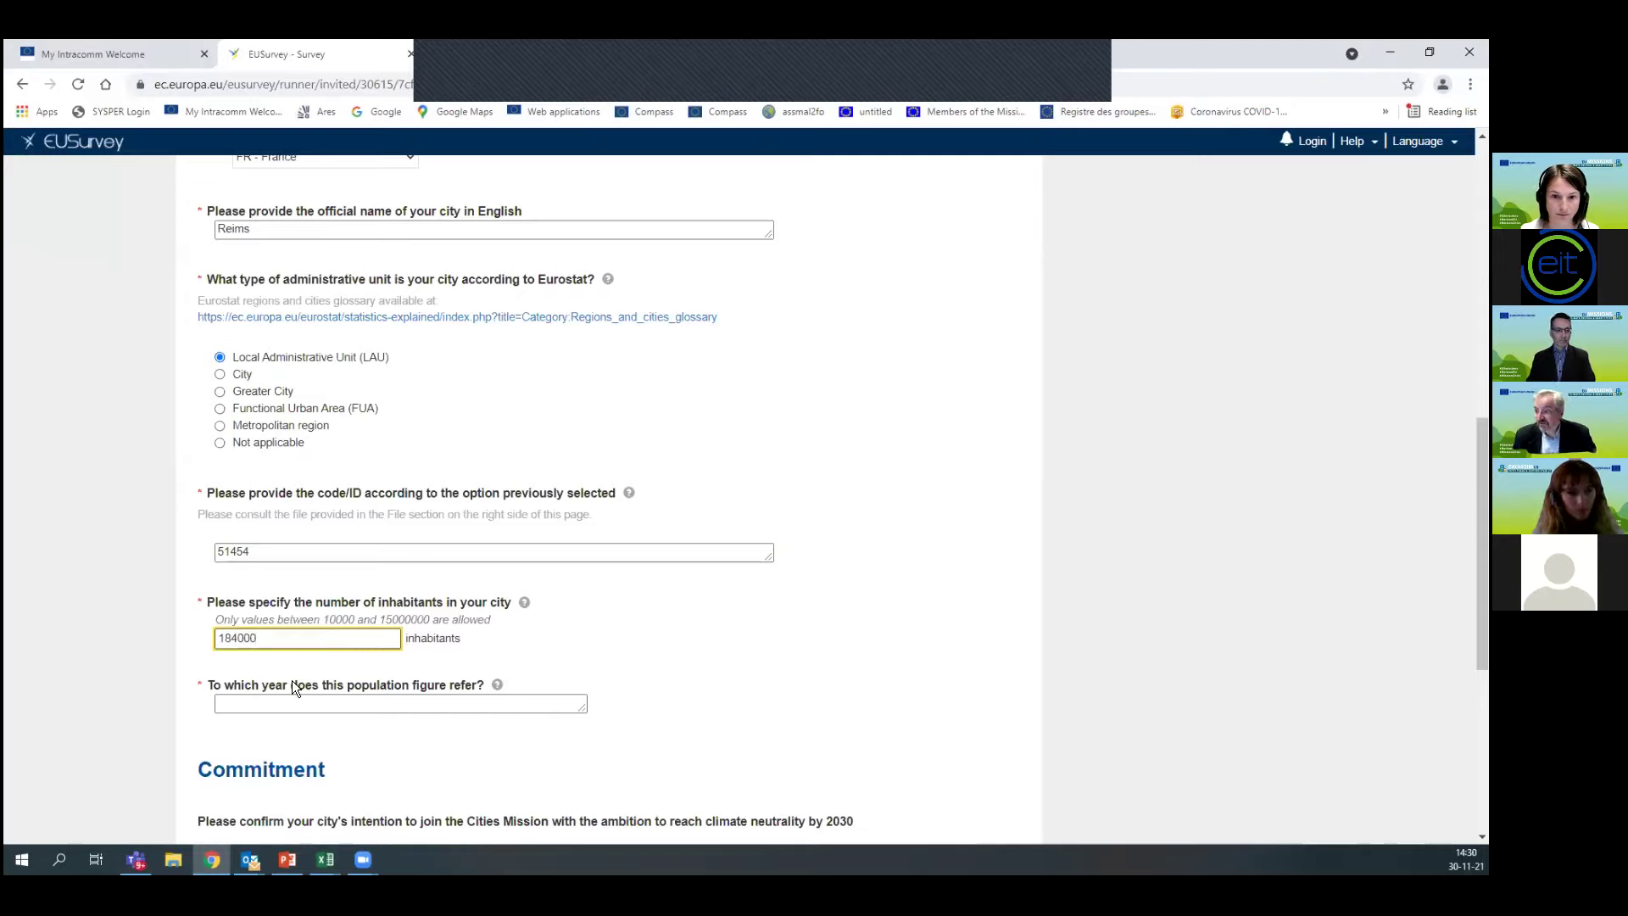
pyautogui.click(281, 703)
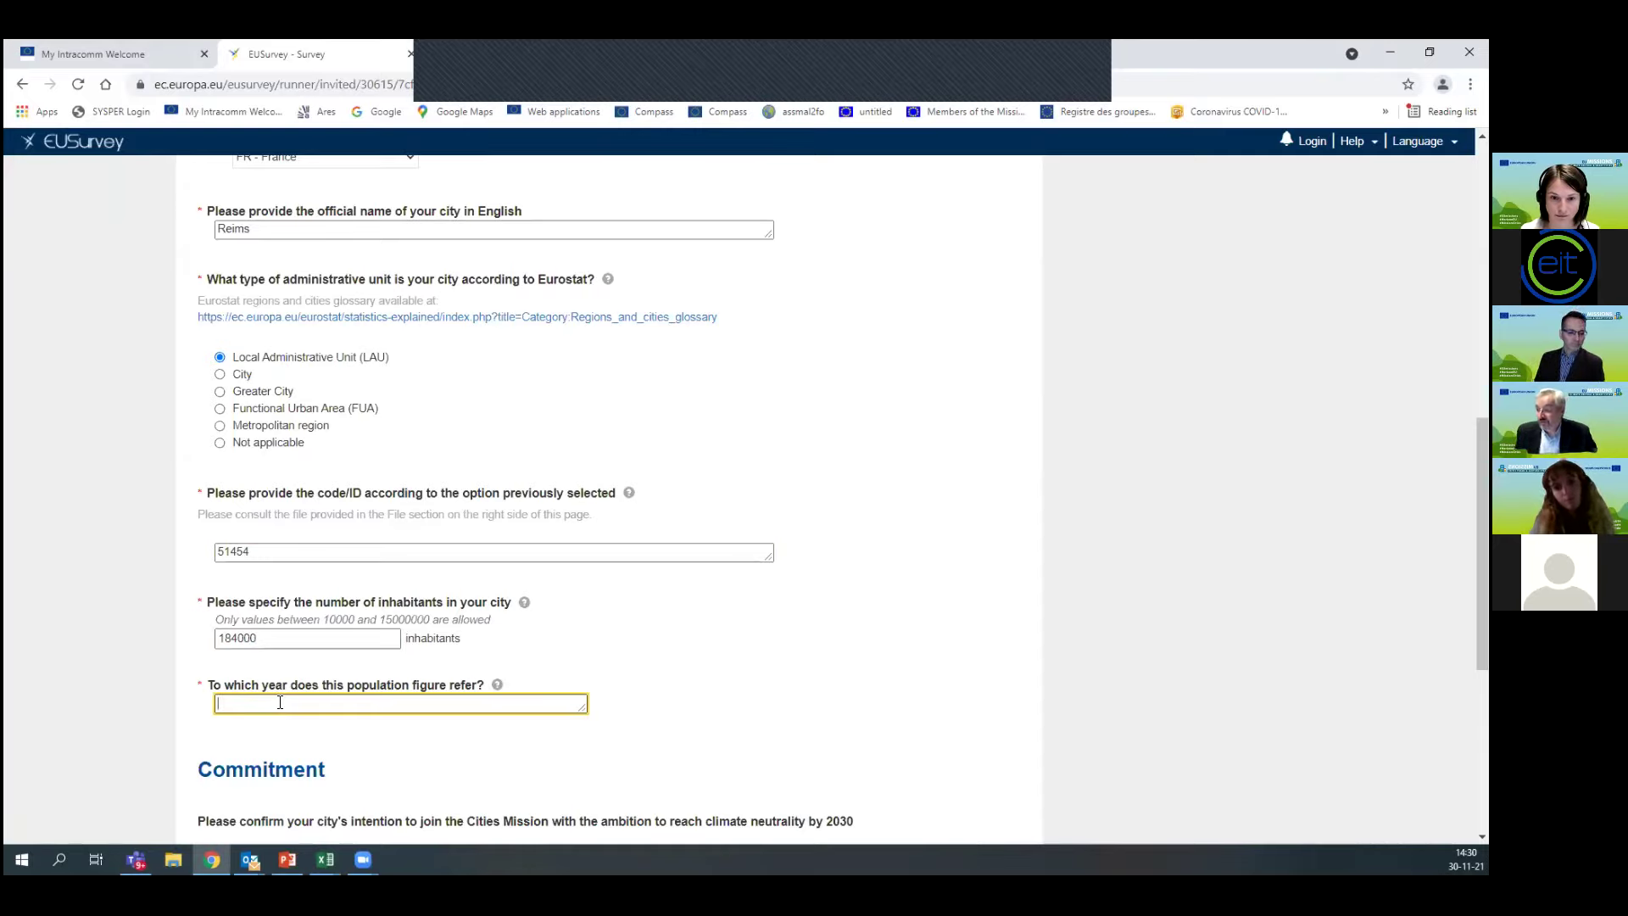
pyautogui.write('2015')
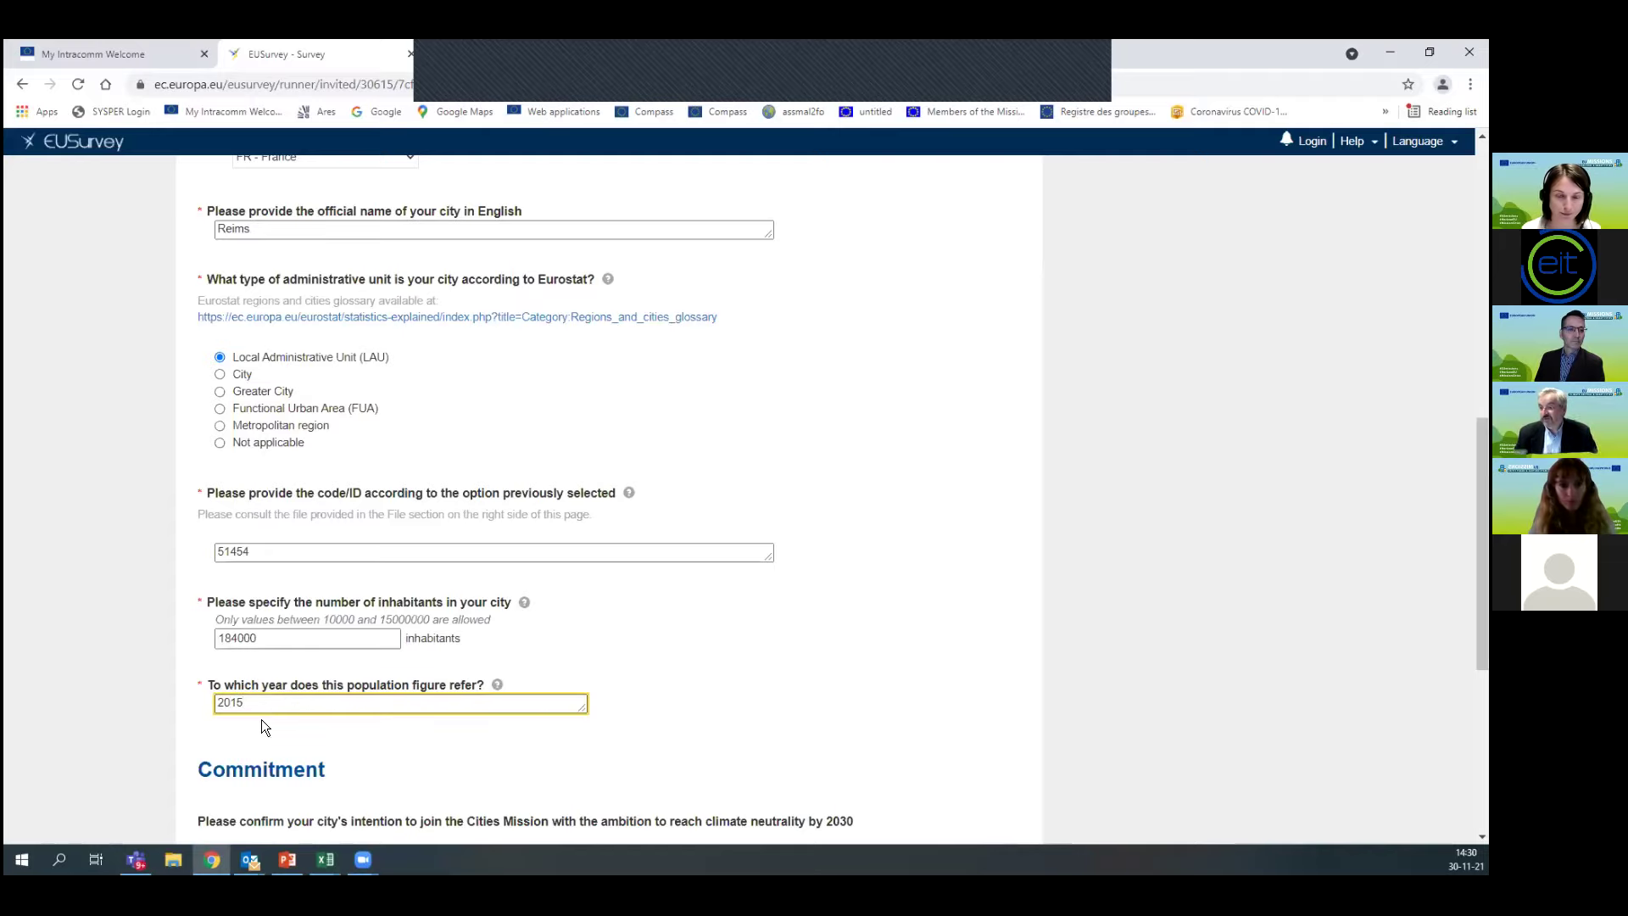
# Confirm in the Commitment section the city's intention to join the Cities Mission with the 2030 climate neutrality ambition
pyautogui.scroll(-2, 431, 763)
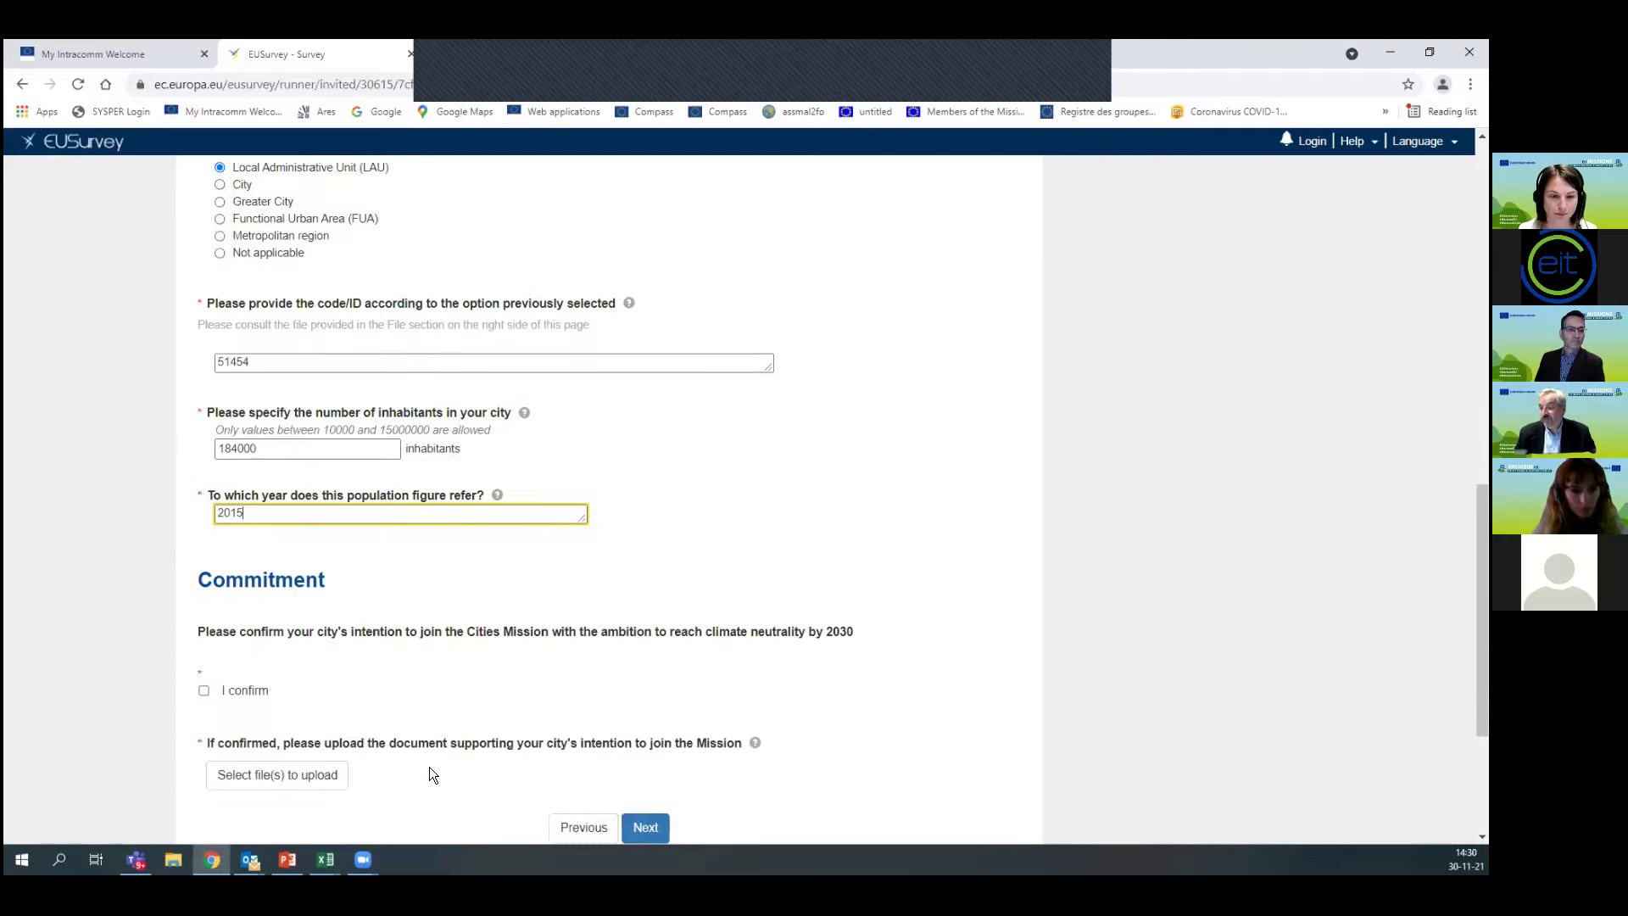
pyautogui.scroll(-1, 430, 769)
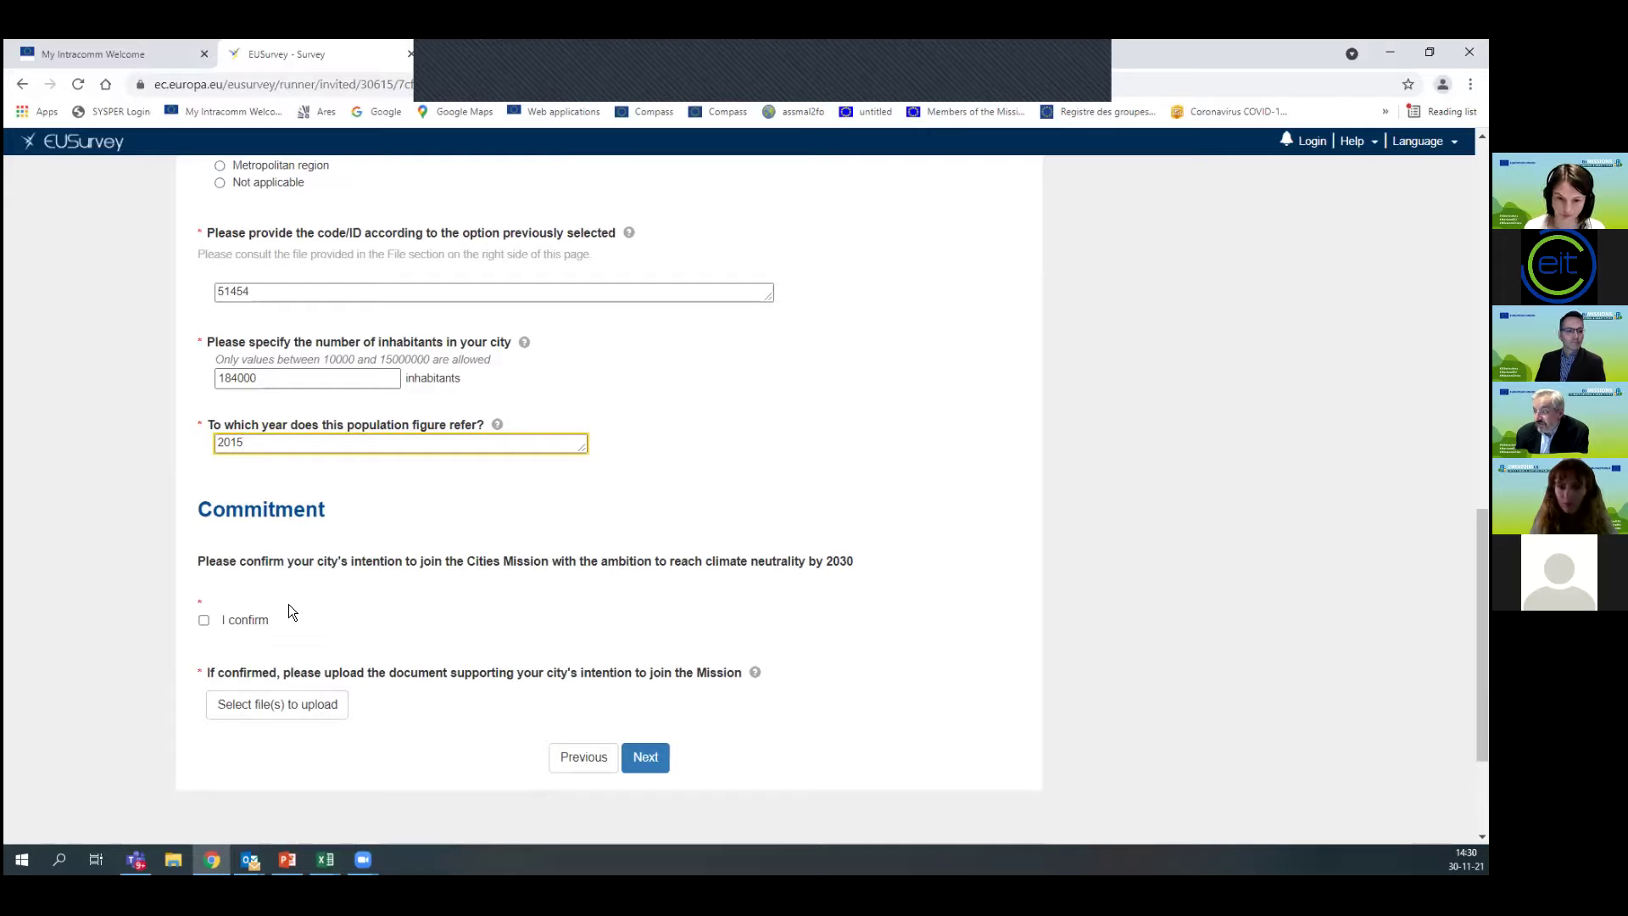
pyautogui.click(207, 618)
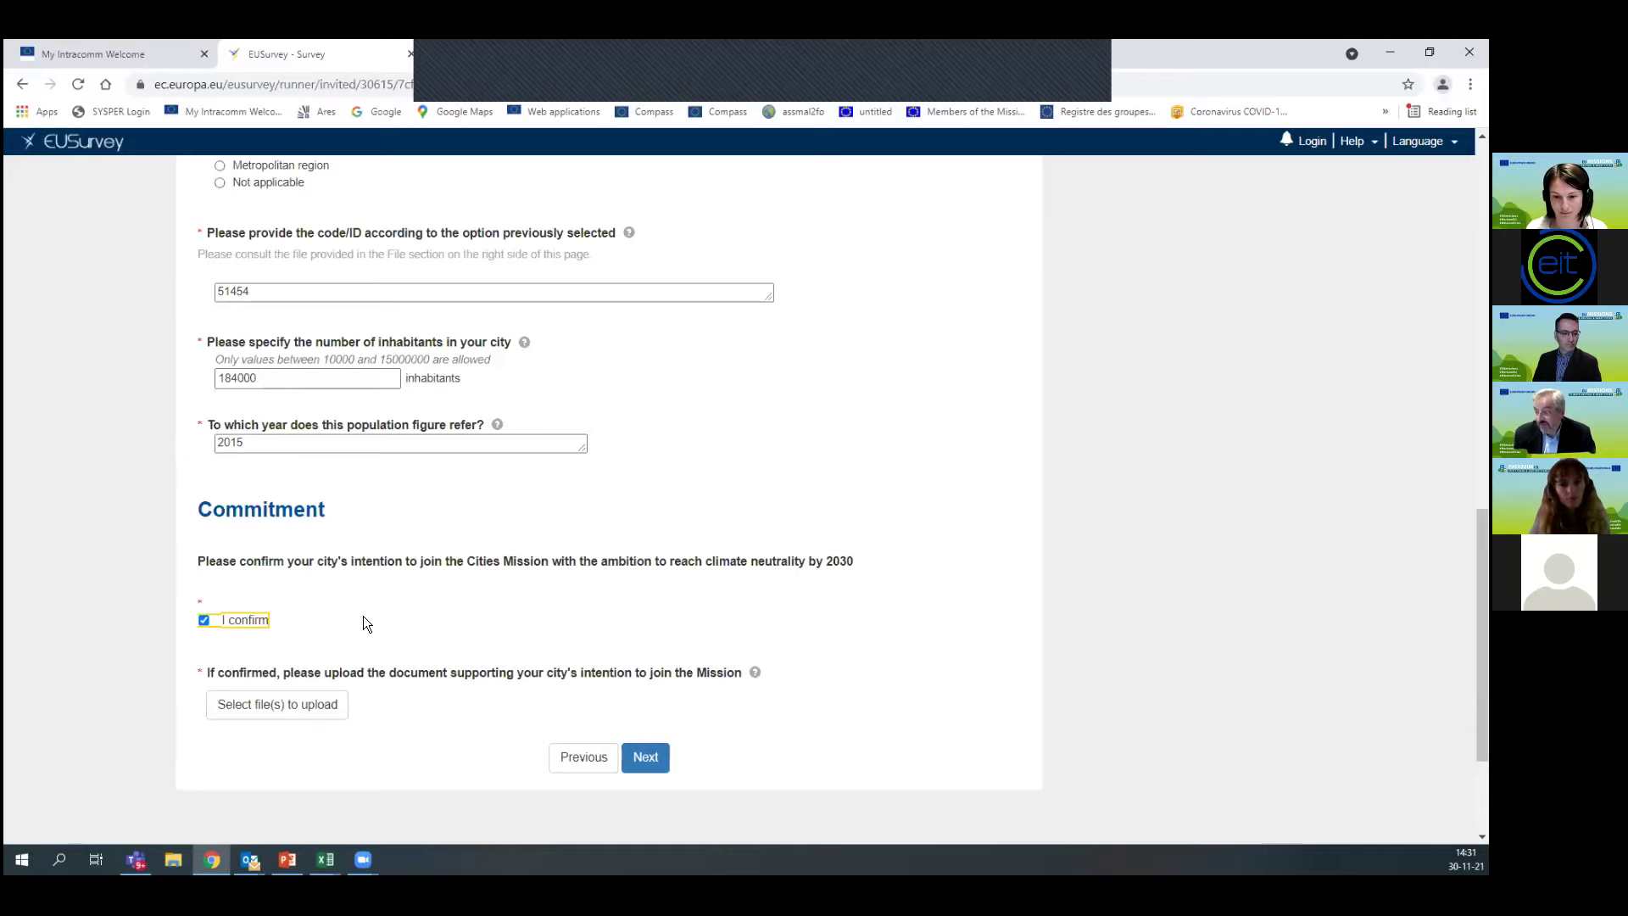
# Review the Eligibility page from the Commitment section back up to the questions on the city's location and name
pyautogui.scroll(-2, 487, 674)
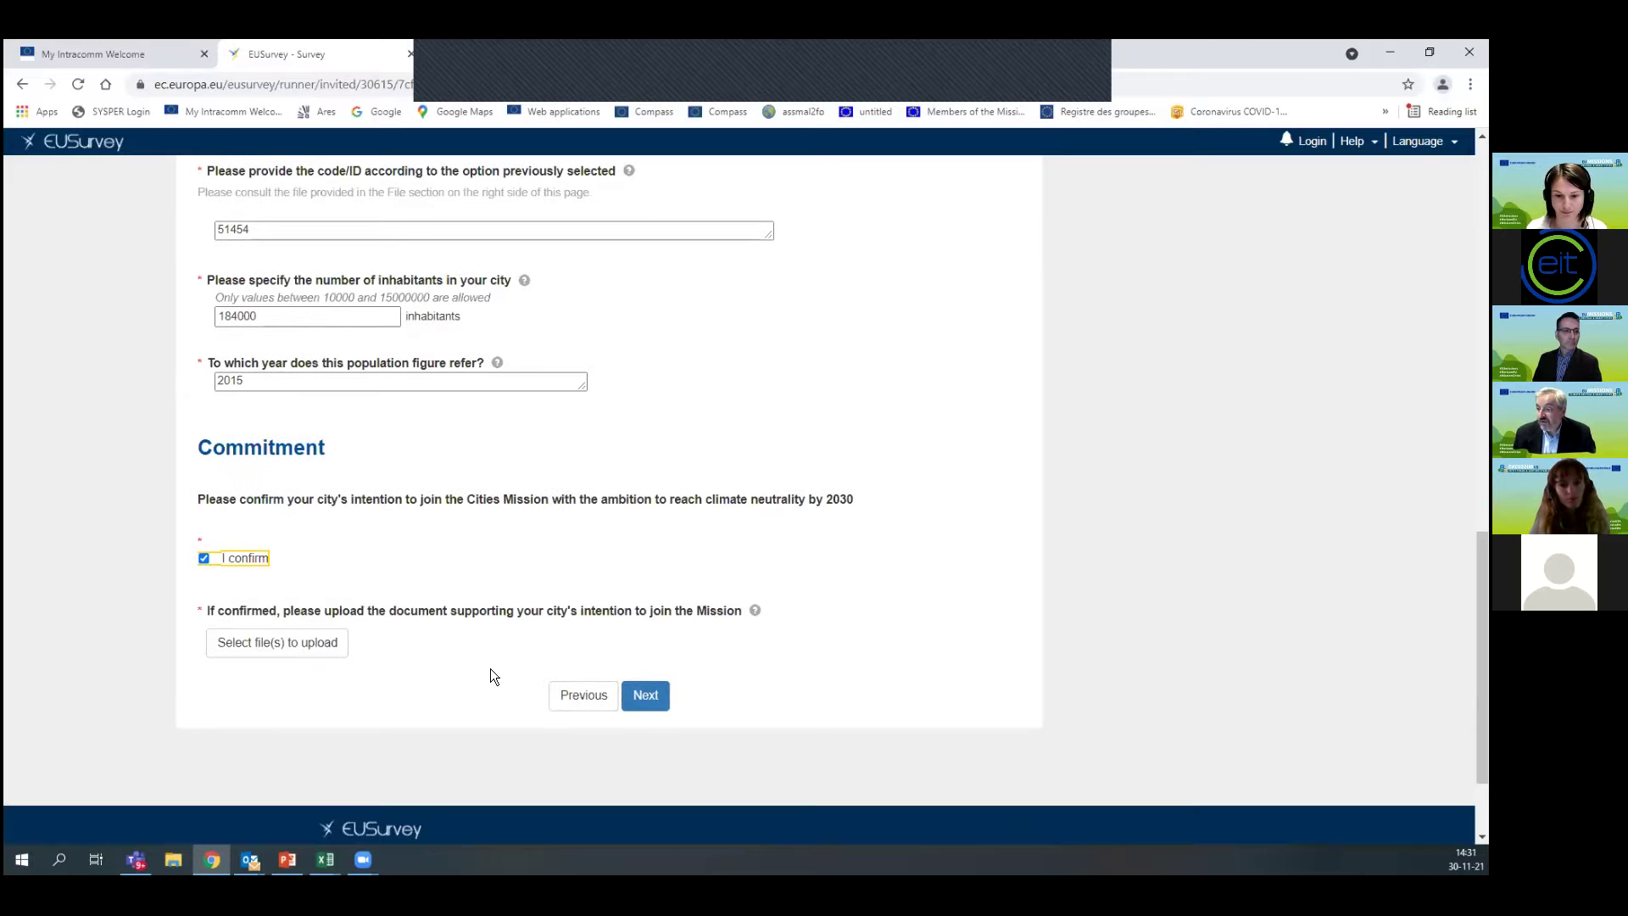
pyautogui.scroll(4, 490, 676)
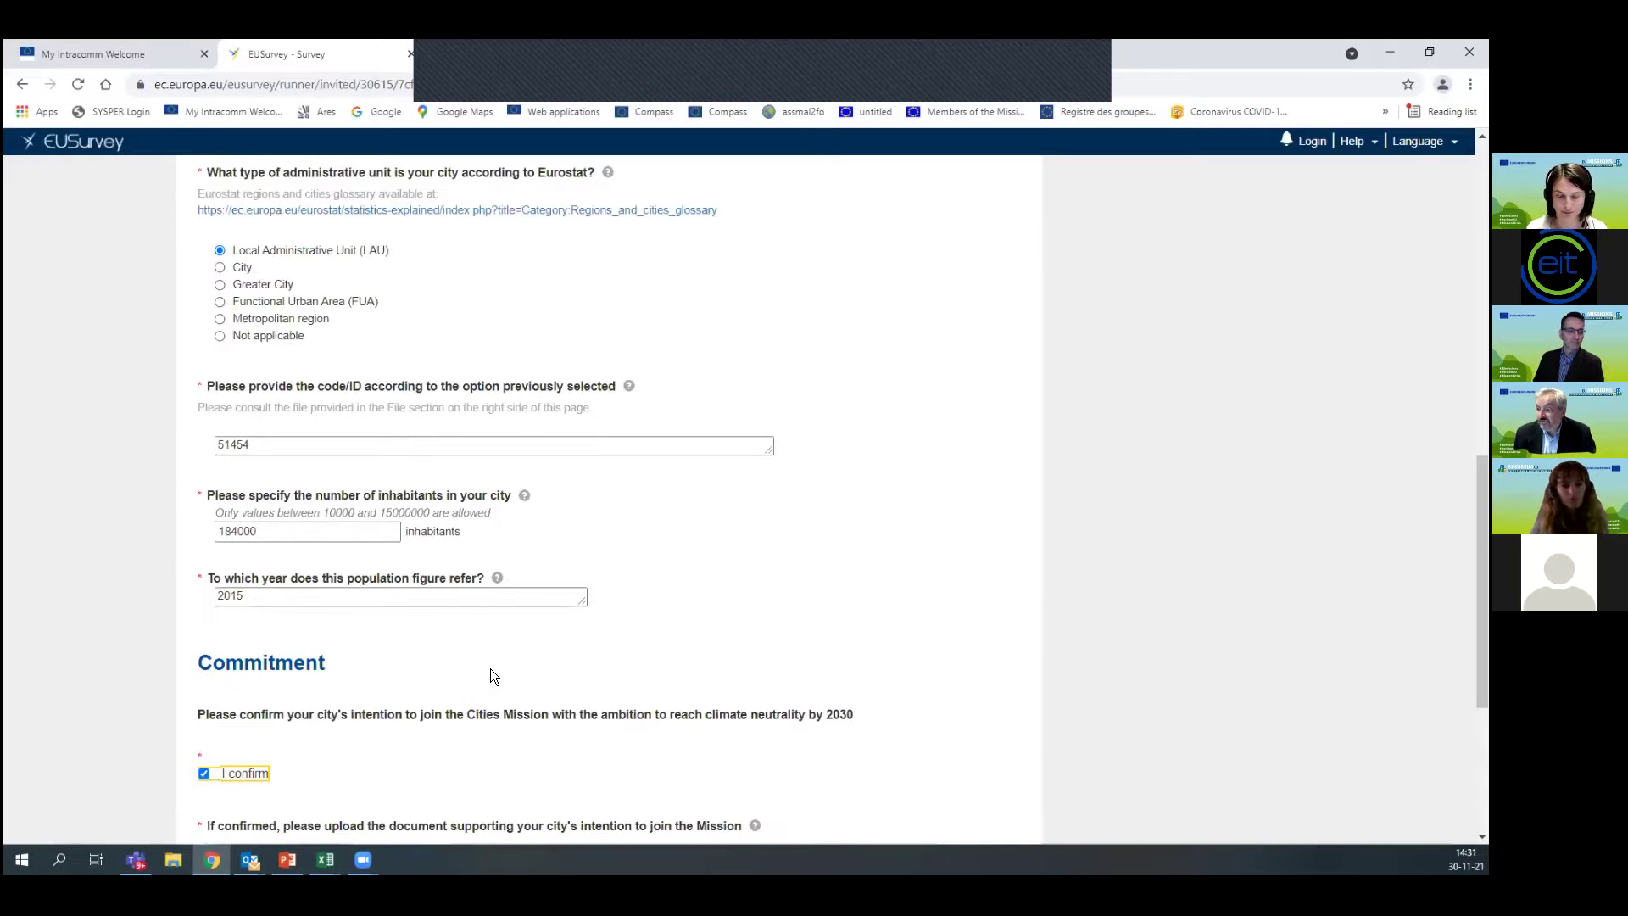
pyautogui.scroll(5, 490, 668)
pyautogui.scroll(4, 494, 666)
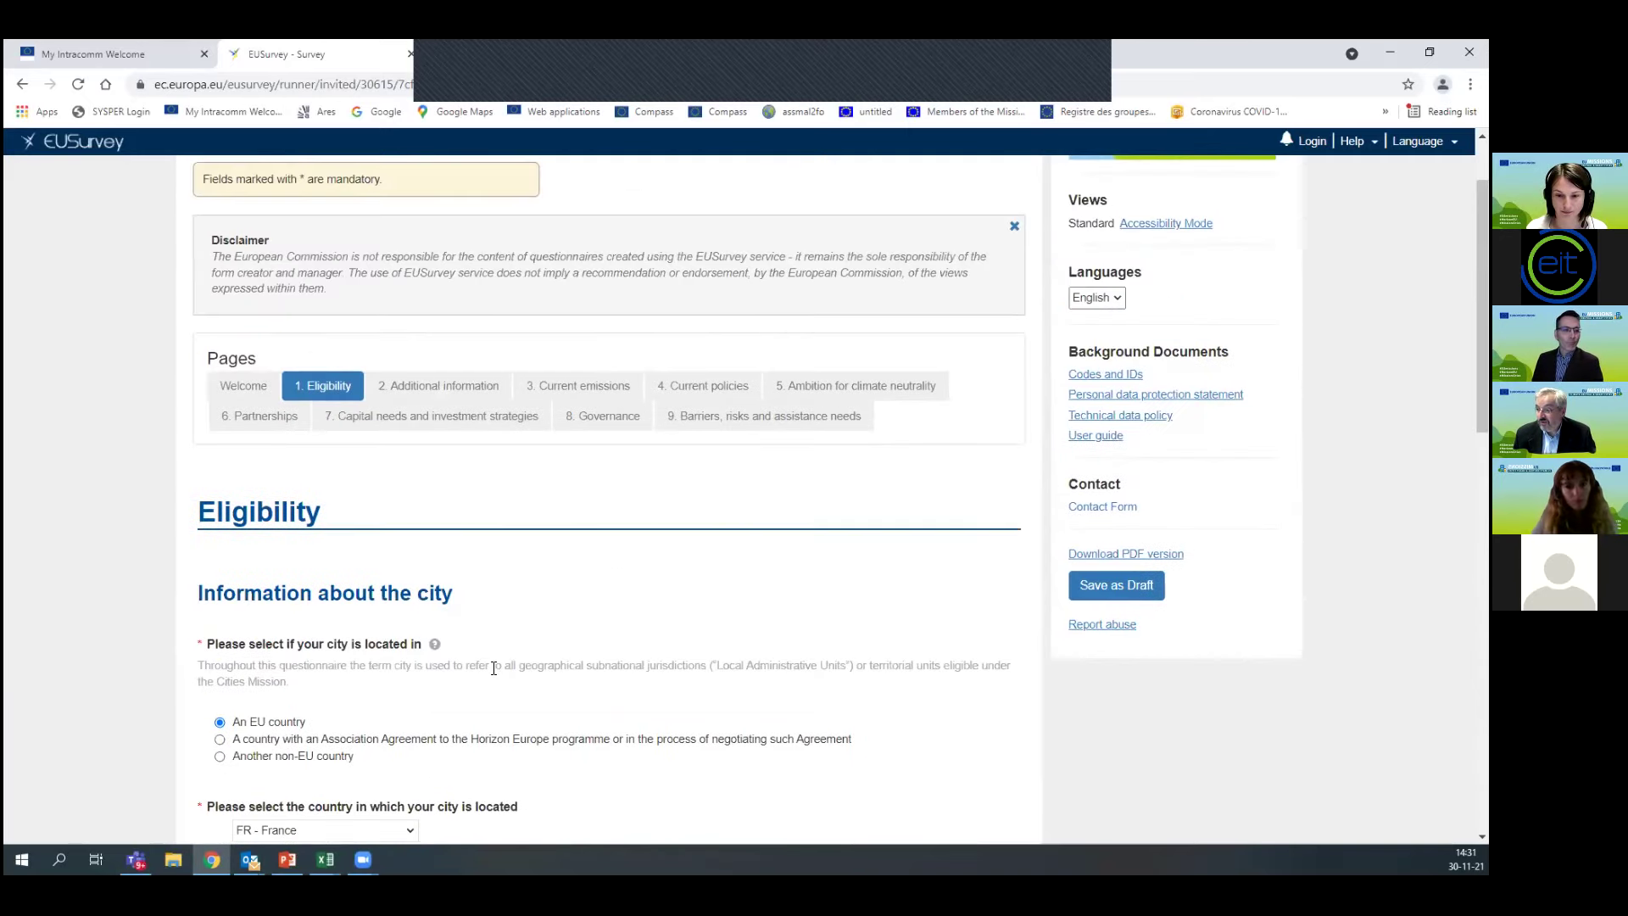
pyautogui.scroll(-3, 493, 668)
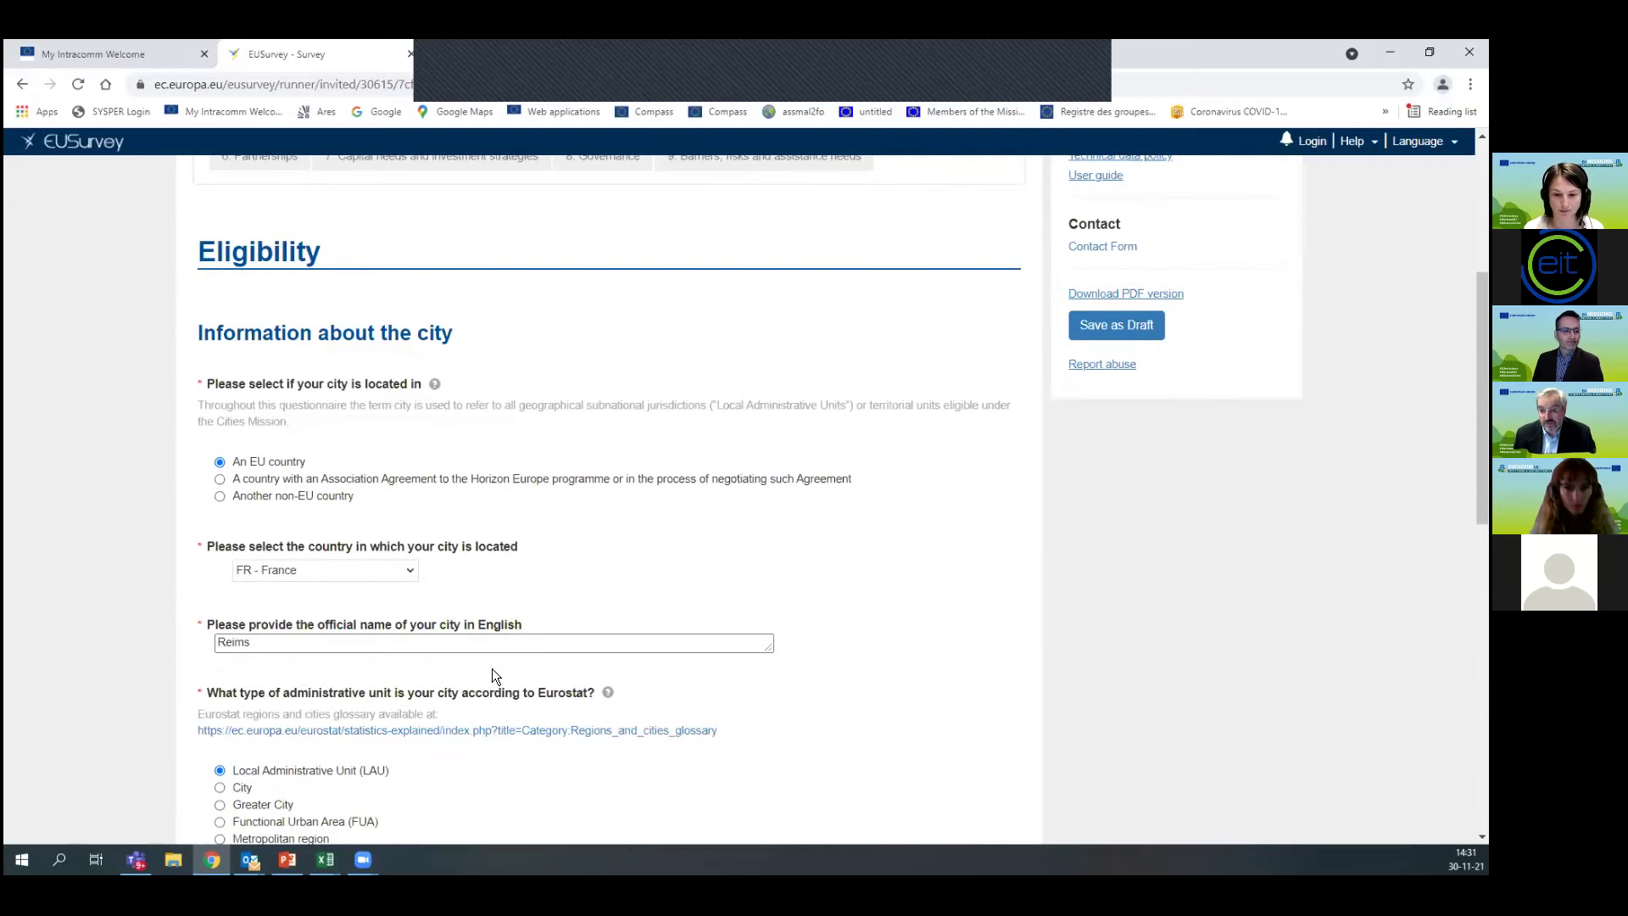
pyautogui.scroll(-2, 492, 668)
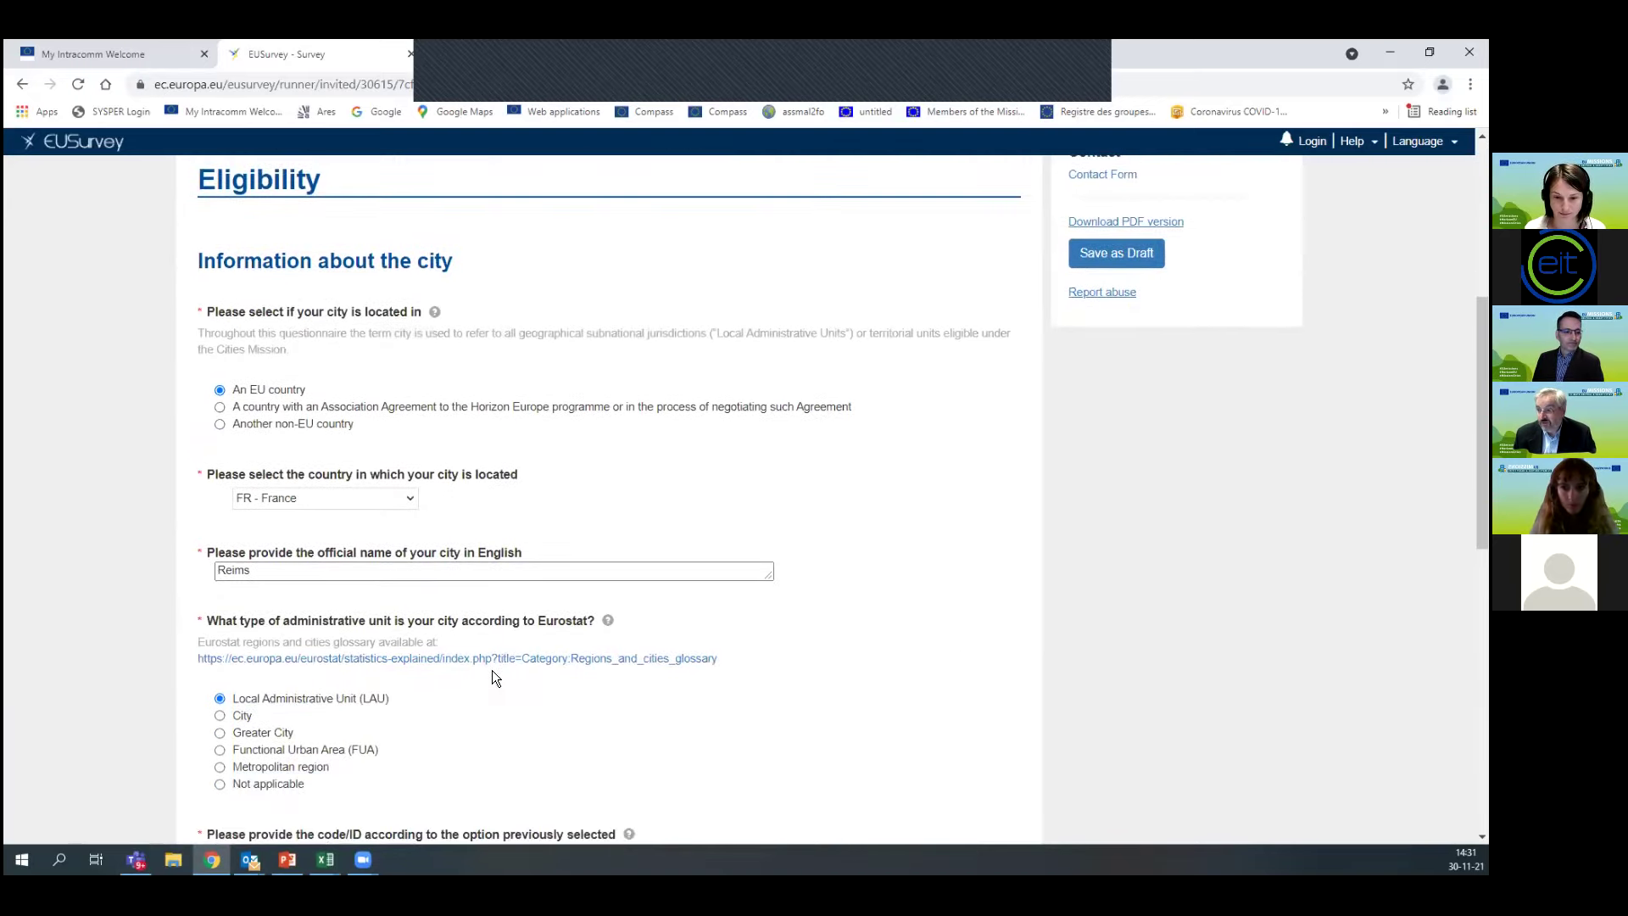
pyautogui.scroll(4, 492, 670)
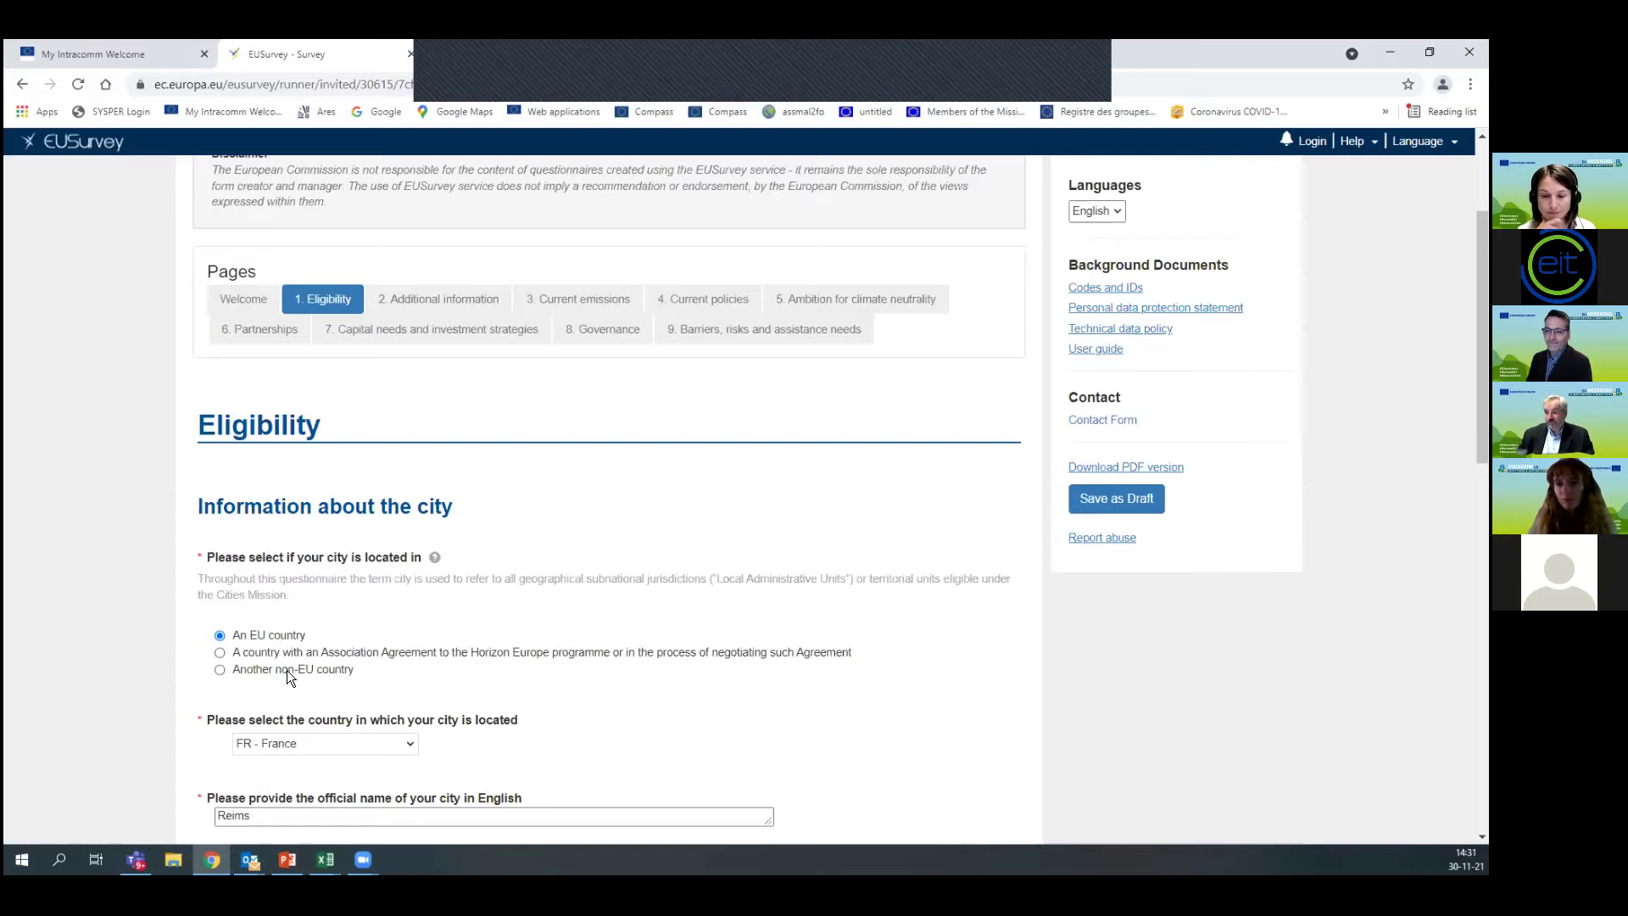
# Show the help for the number of inhabitants question and highlight its sentence listing the countries with the lower population threshold
pyautogui.scroll(-5, 287, 670)
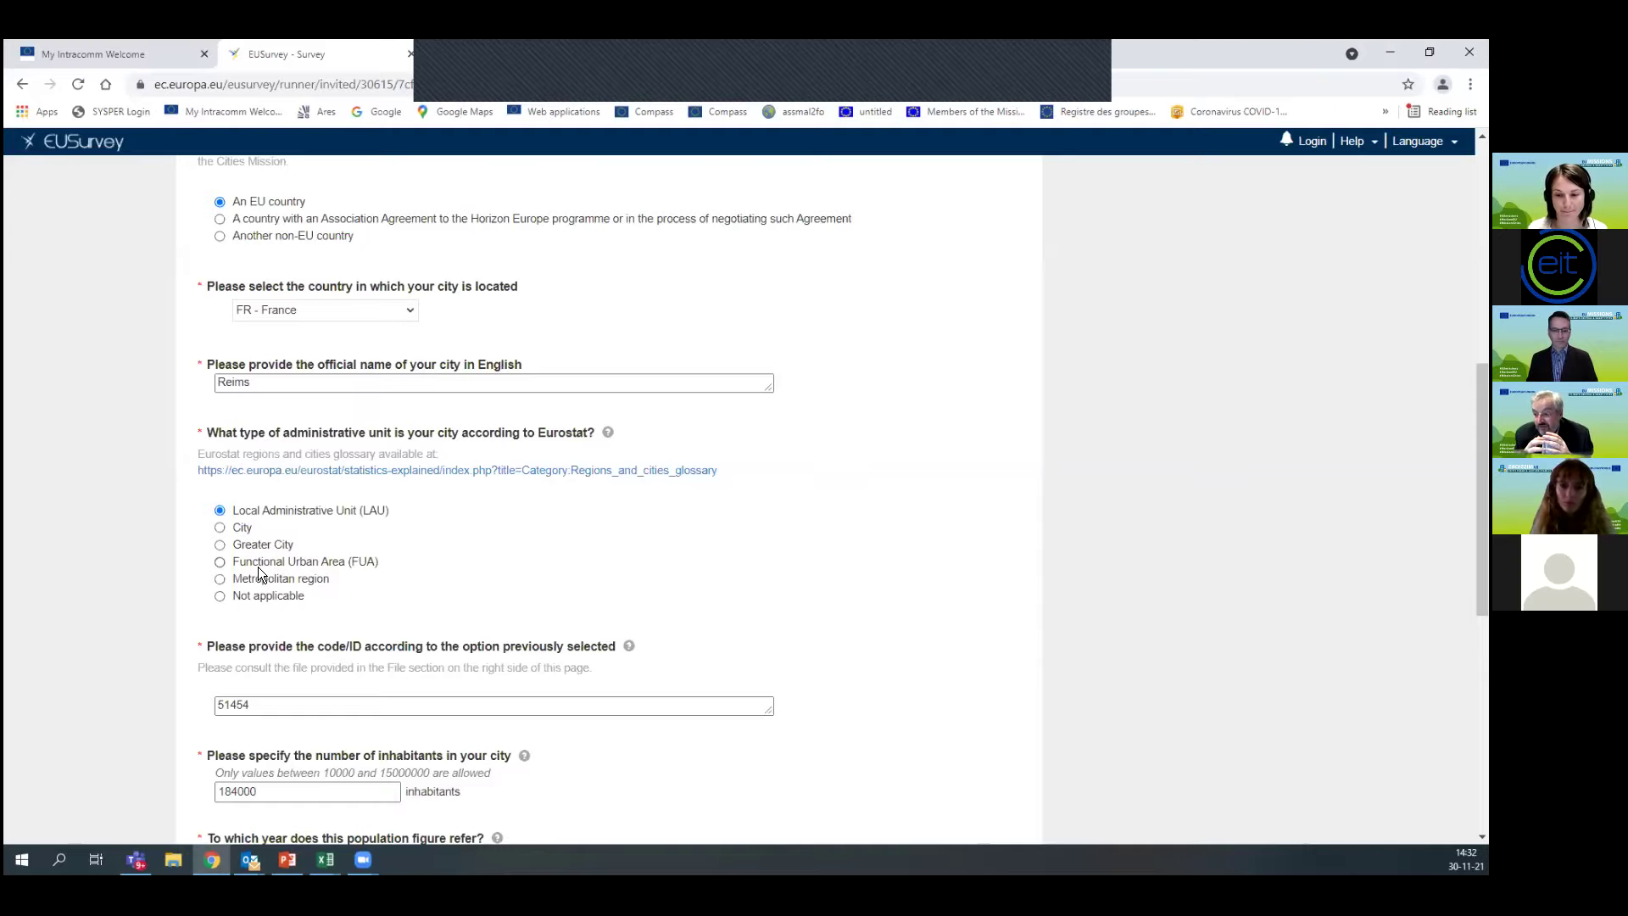
pyautogui.click(523, 754)
pyautogui.scroll(-3, 509, 754)
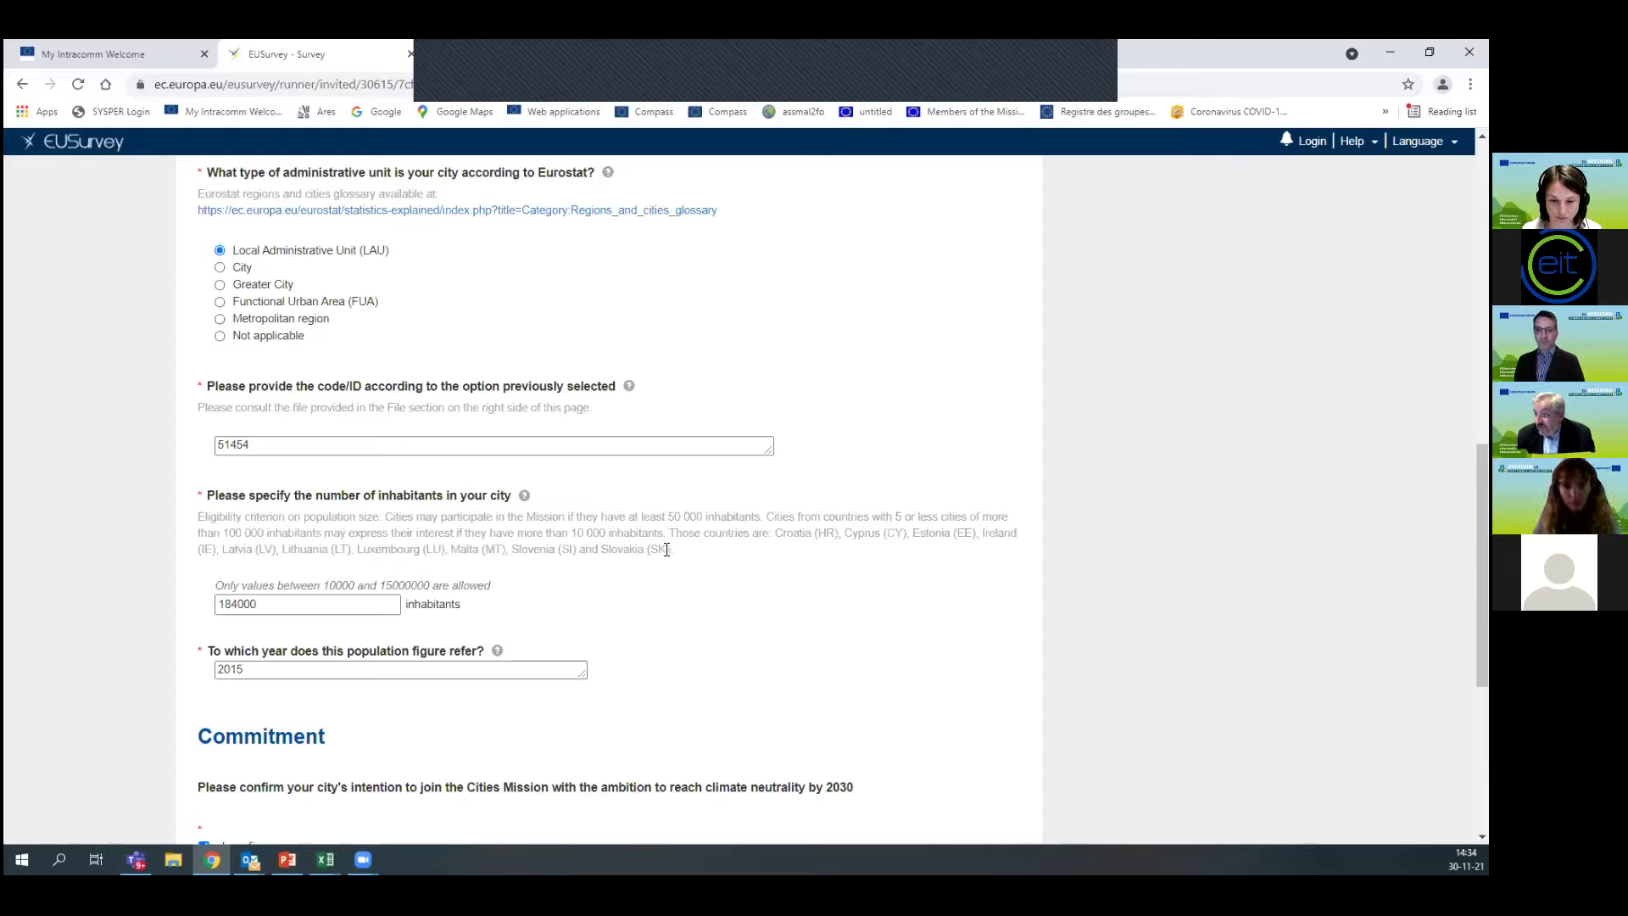
pyautogui.moveTo(669, 537); pyautogui.dragTo(667, 538)
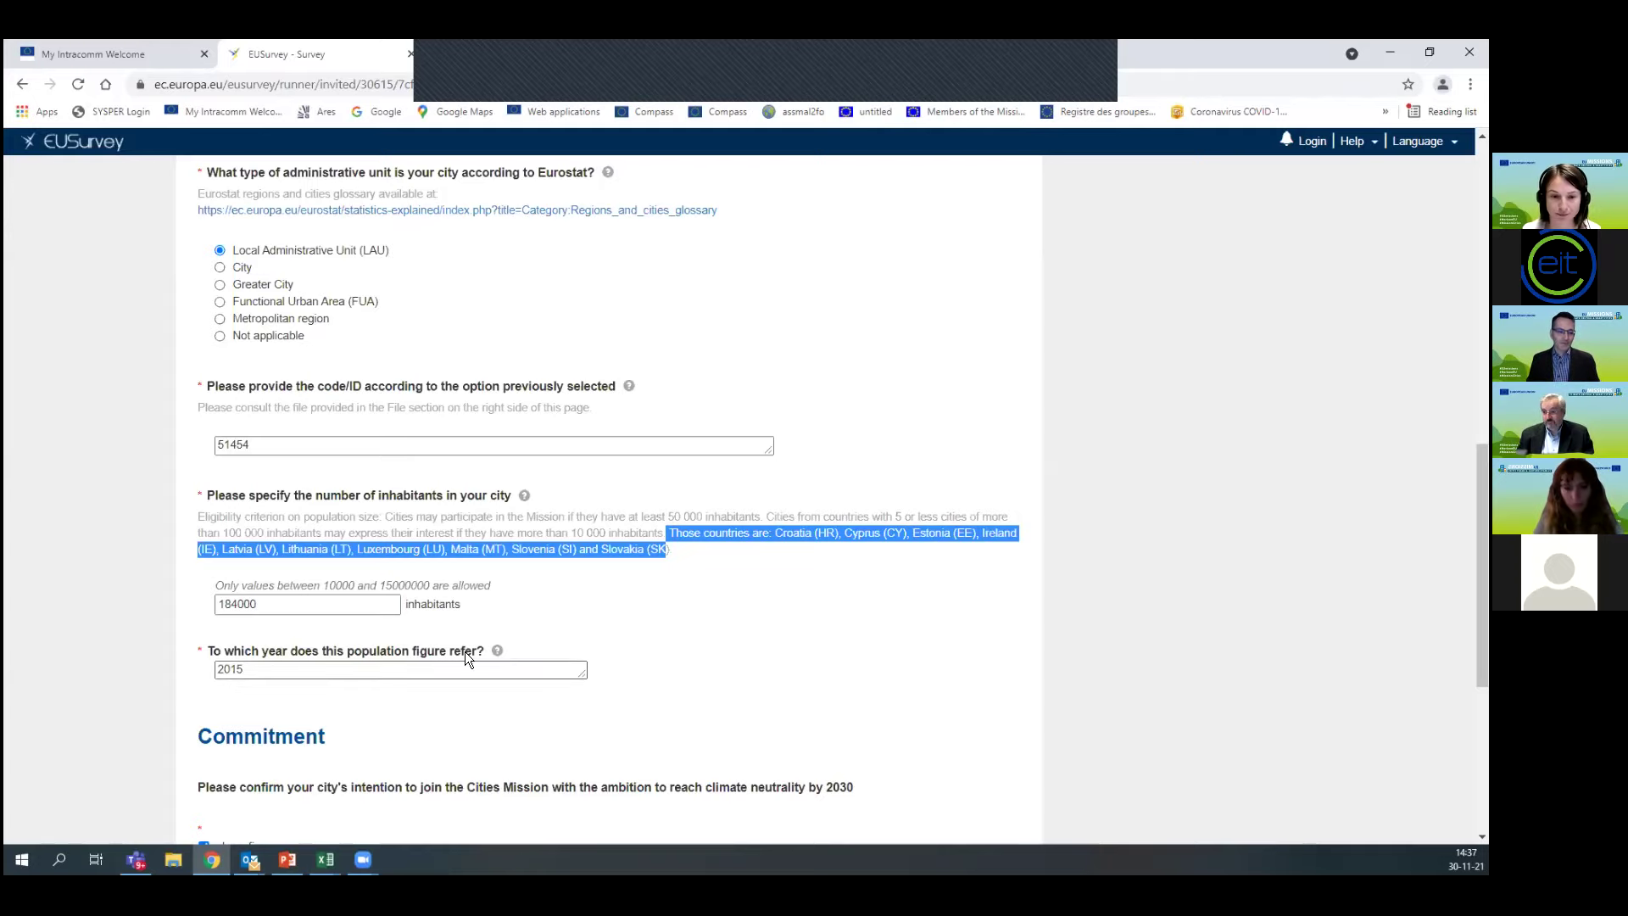
# Continue to the Additional information page and enter 46.9 square km as the land area within the administrative boundary
pyautogui.scroll(-5, 465, 651)
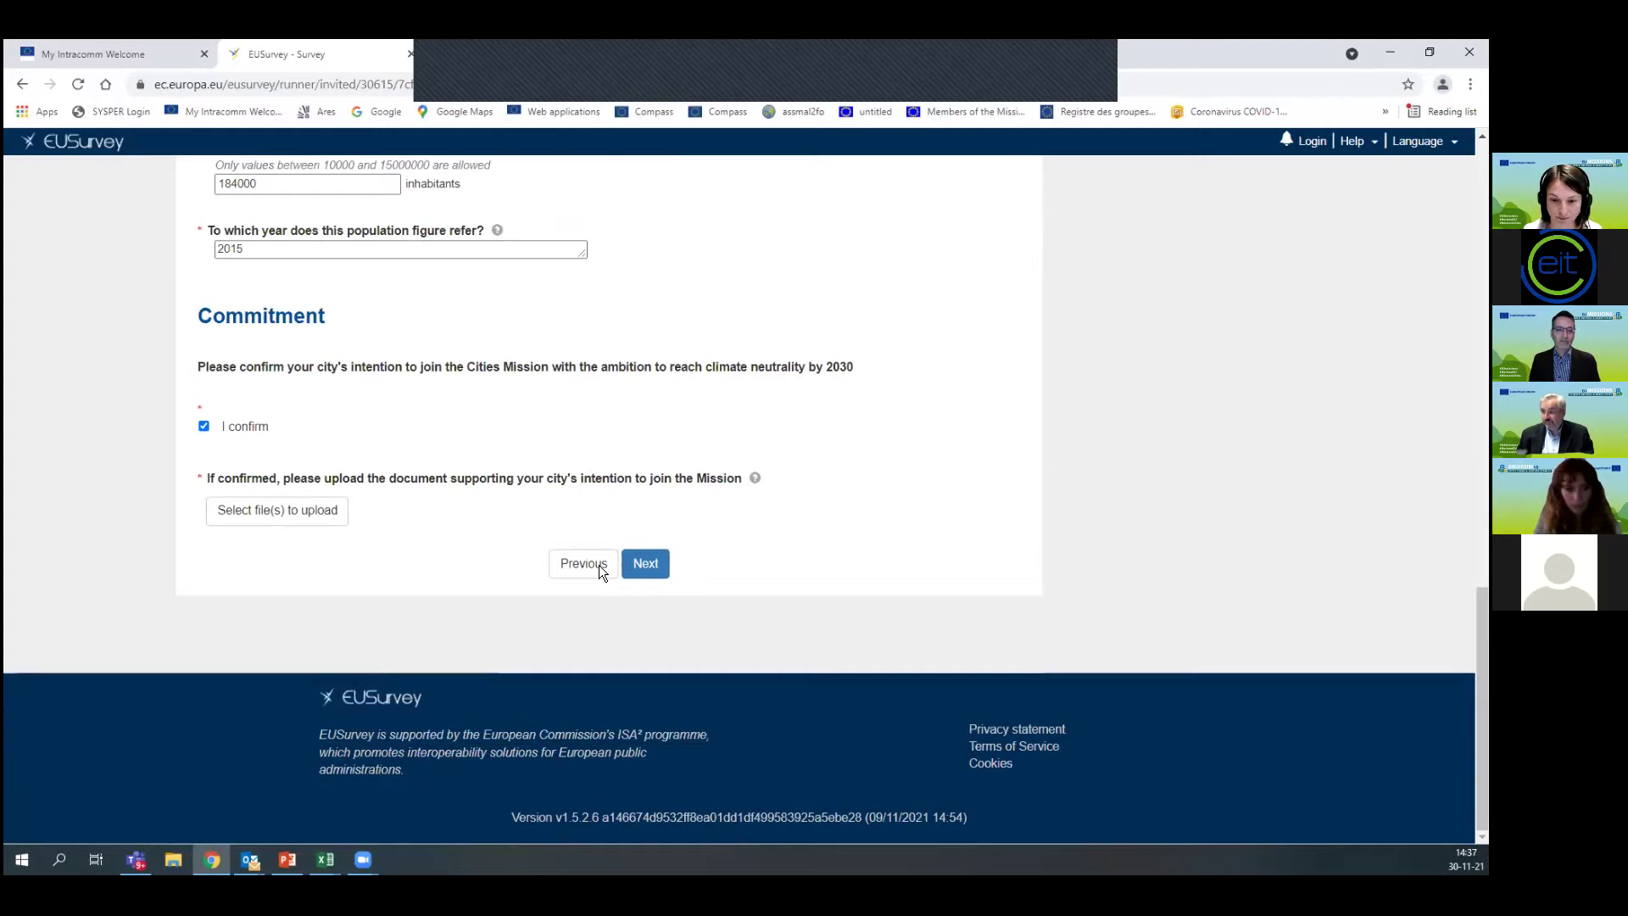
pyautogui.click(646, 565)
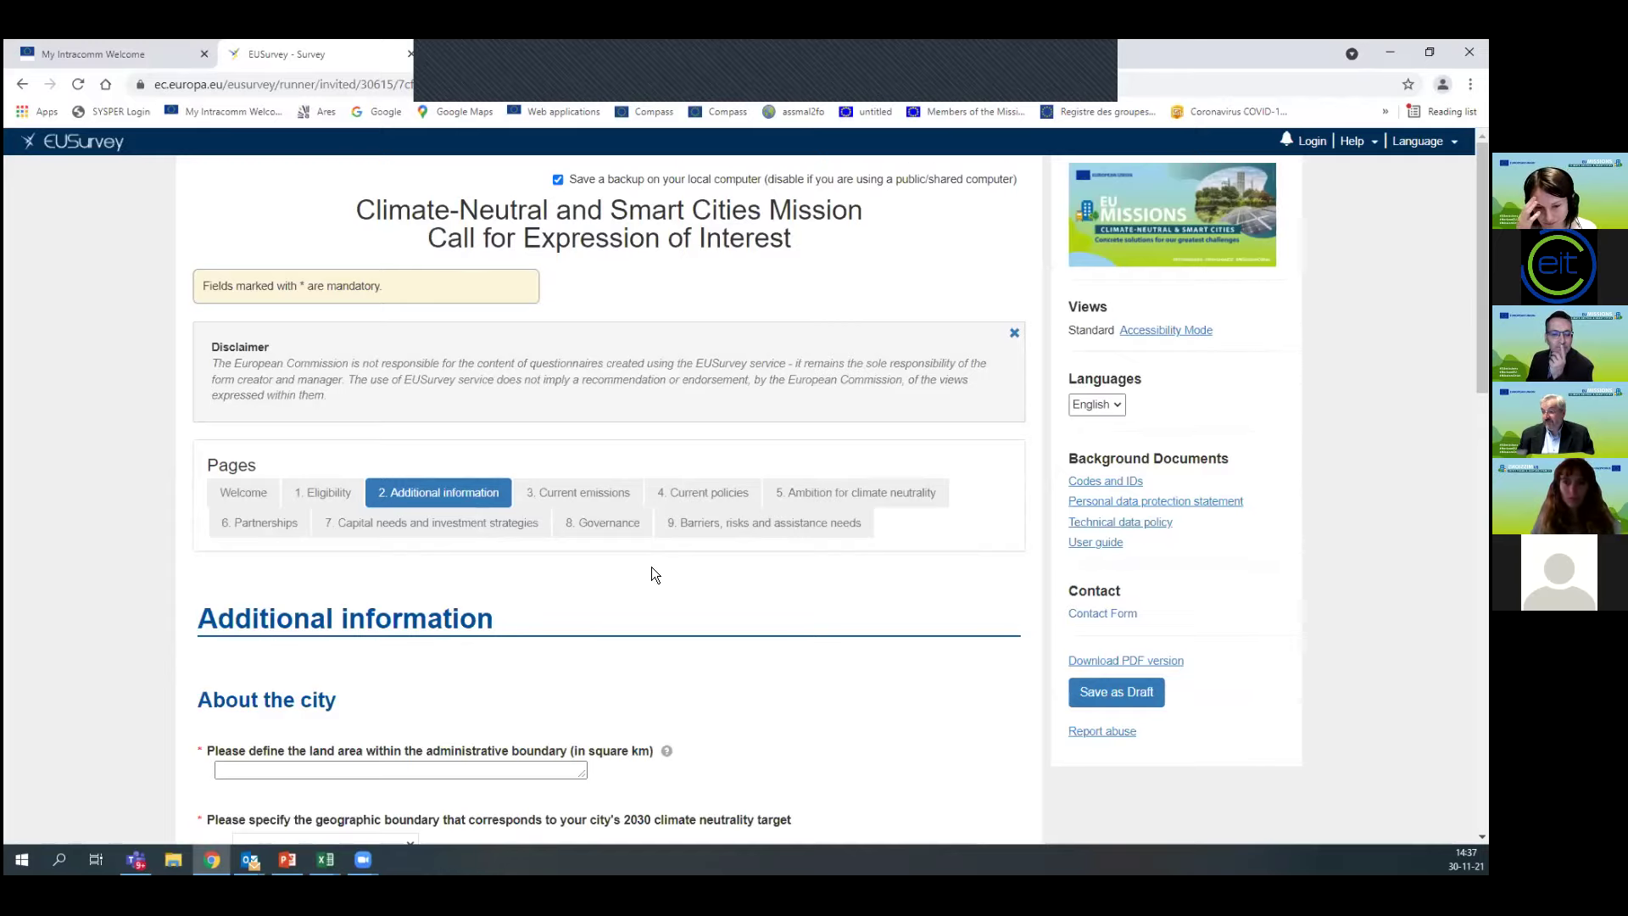
pyautogui.scroll(-3, 652, 573)
pyautogui.click(517, 510)
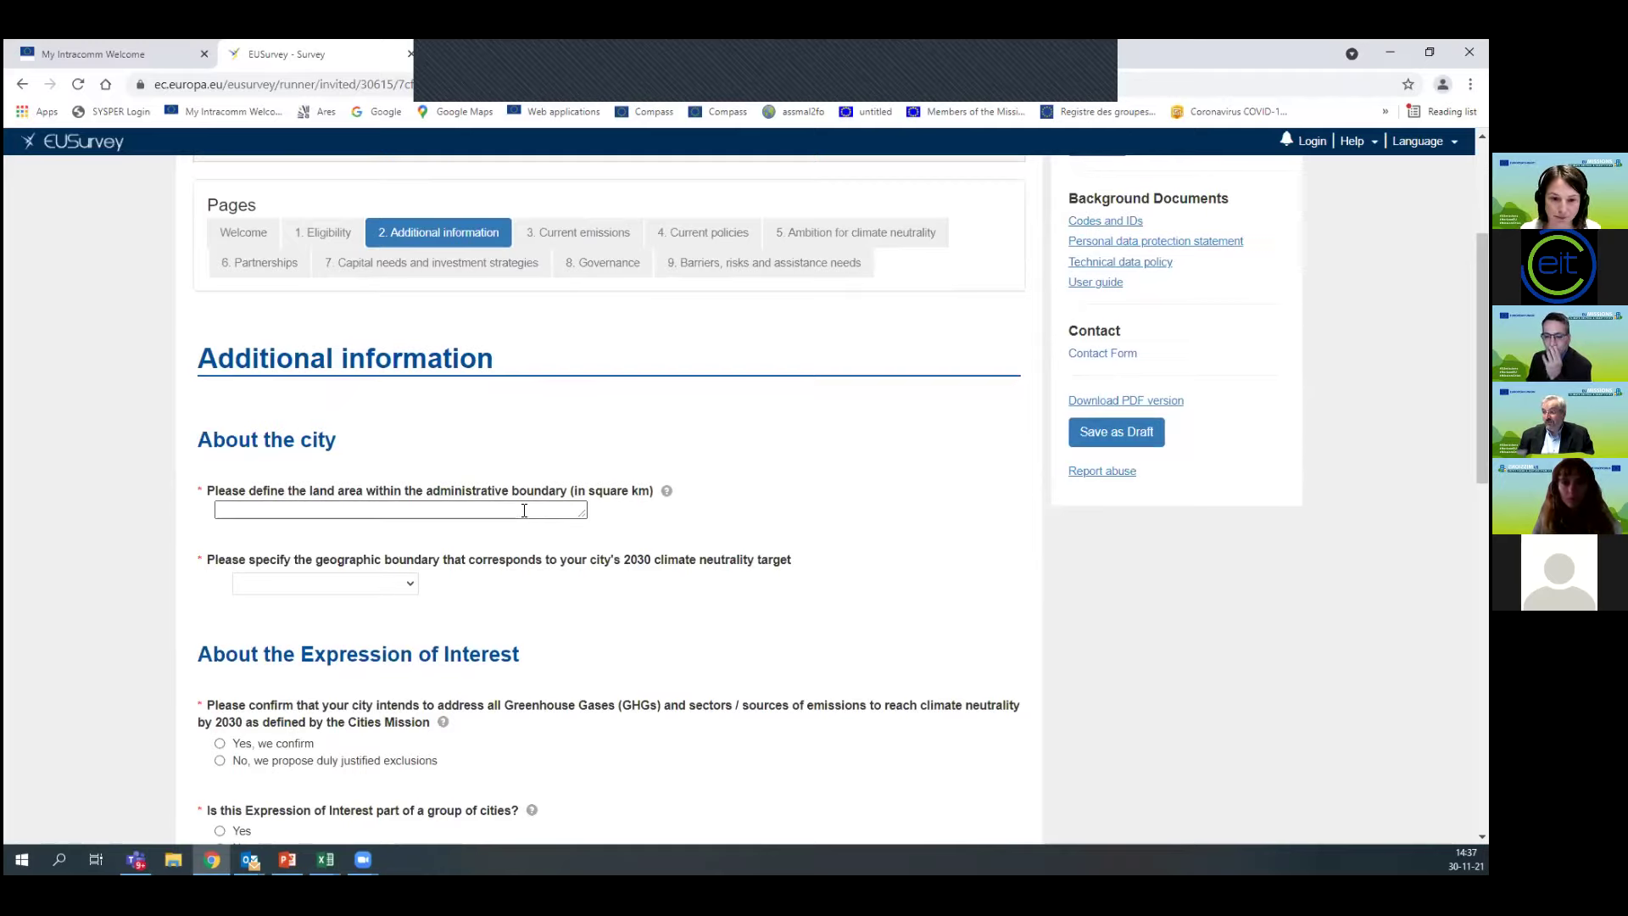
pyautogui.click(524, 510)
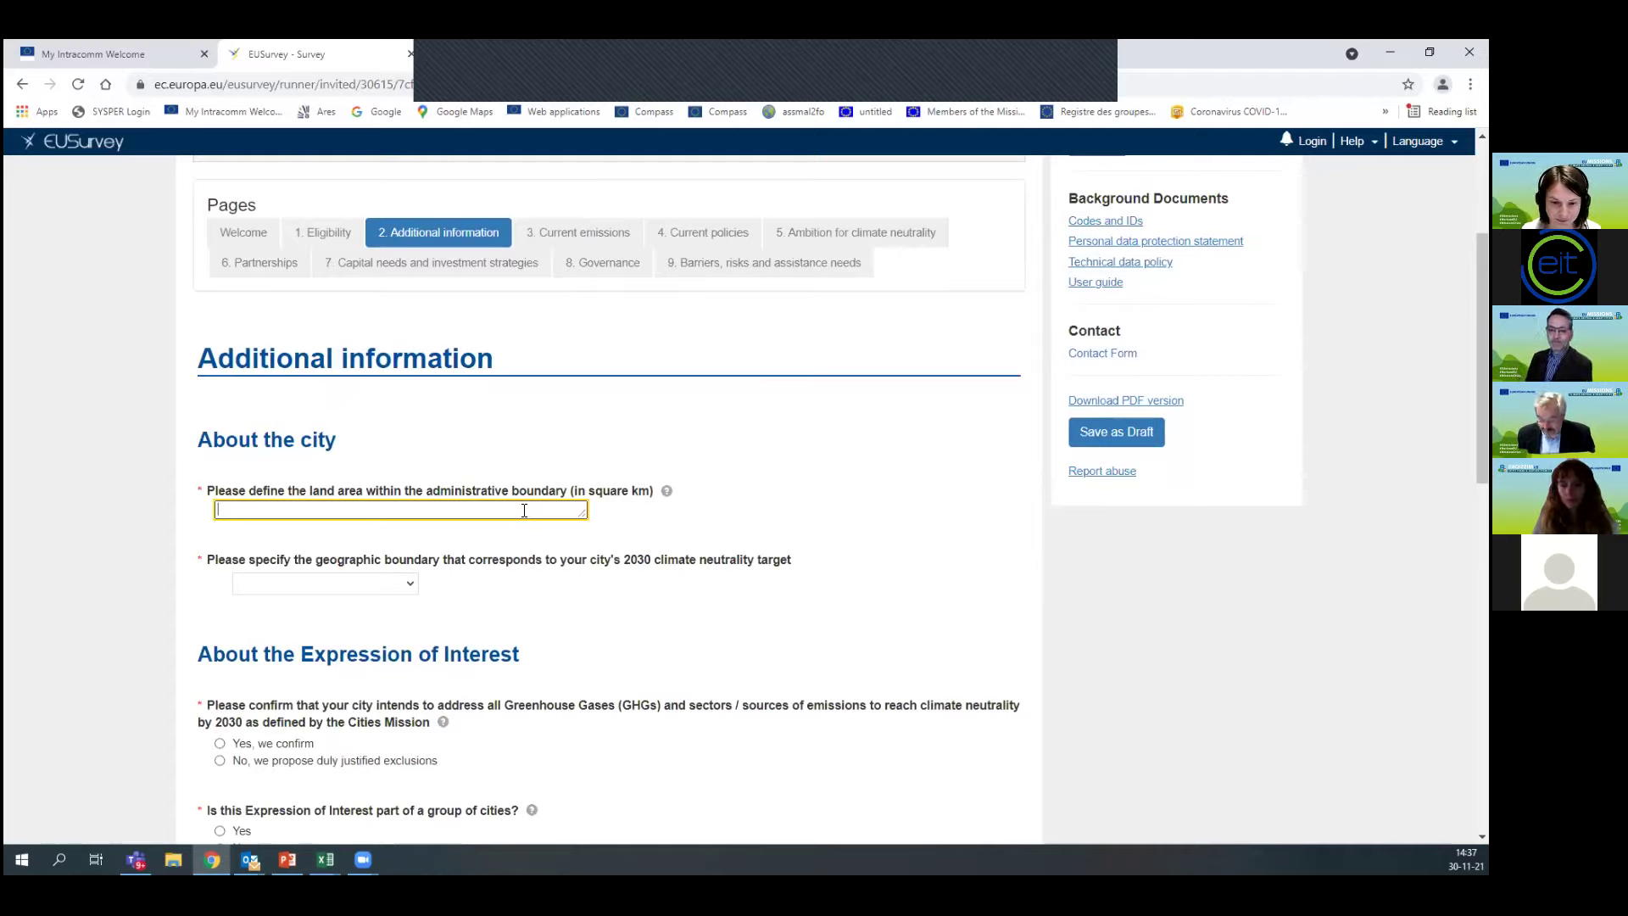
pyautogui.write('46.9')
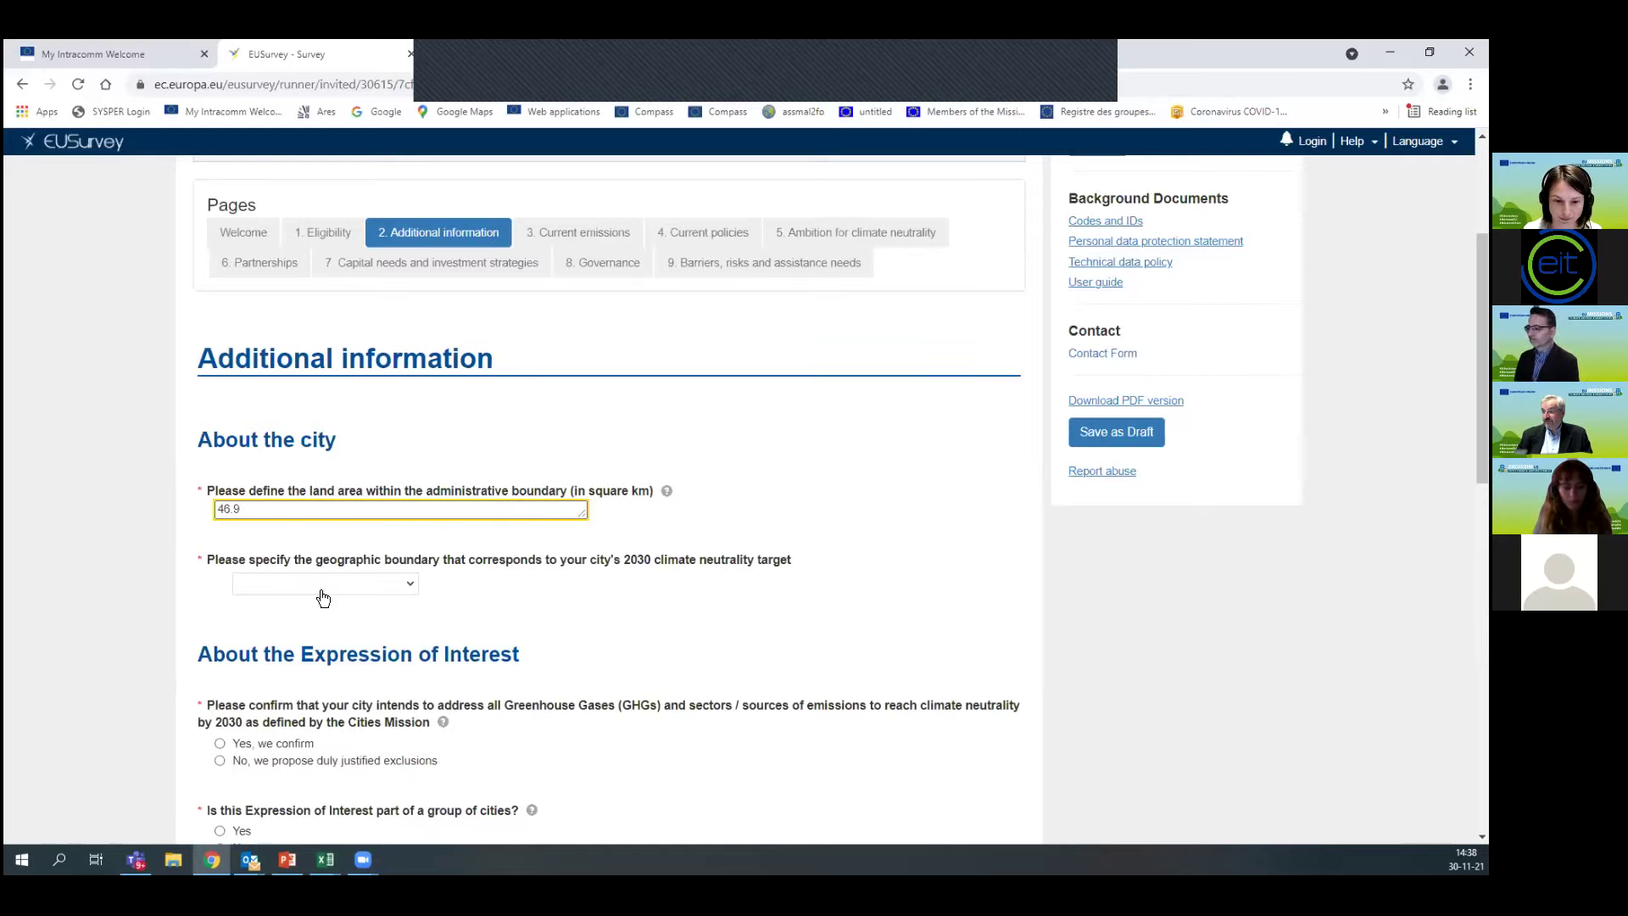
# Try Not yet decided as the geographic boundary of the 2030 climate neutrality target, and replace it with Smaller than the city administrative boundary
pyautogui.click(410, 584)
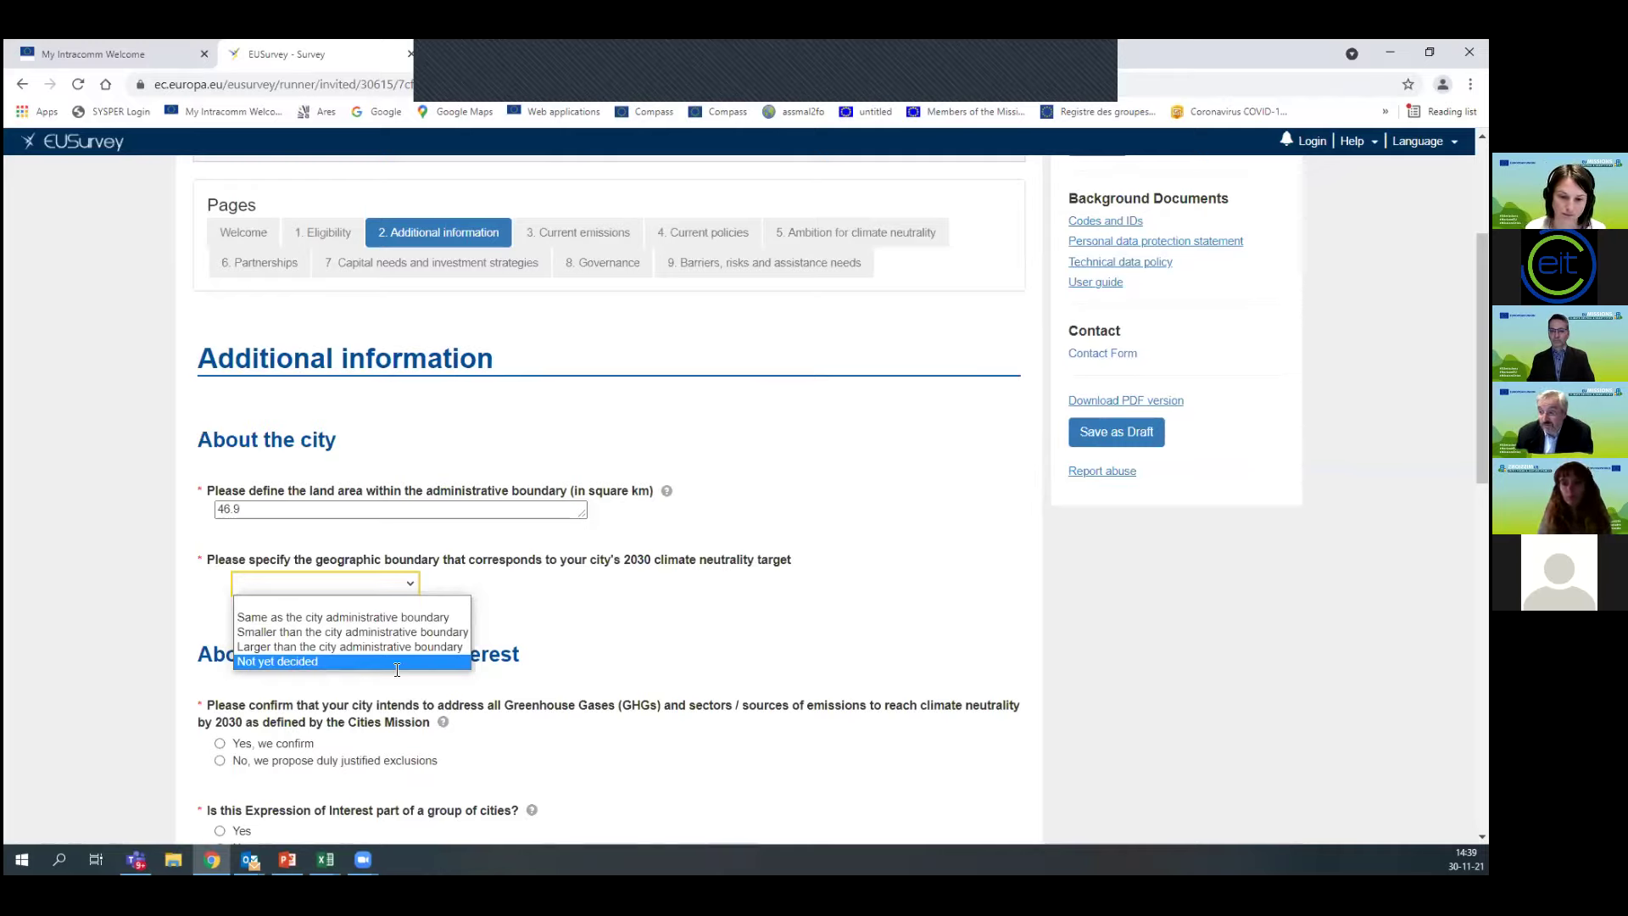
pyautogui.click(287, 662)
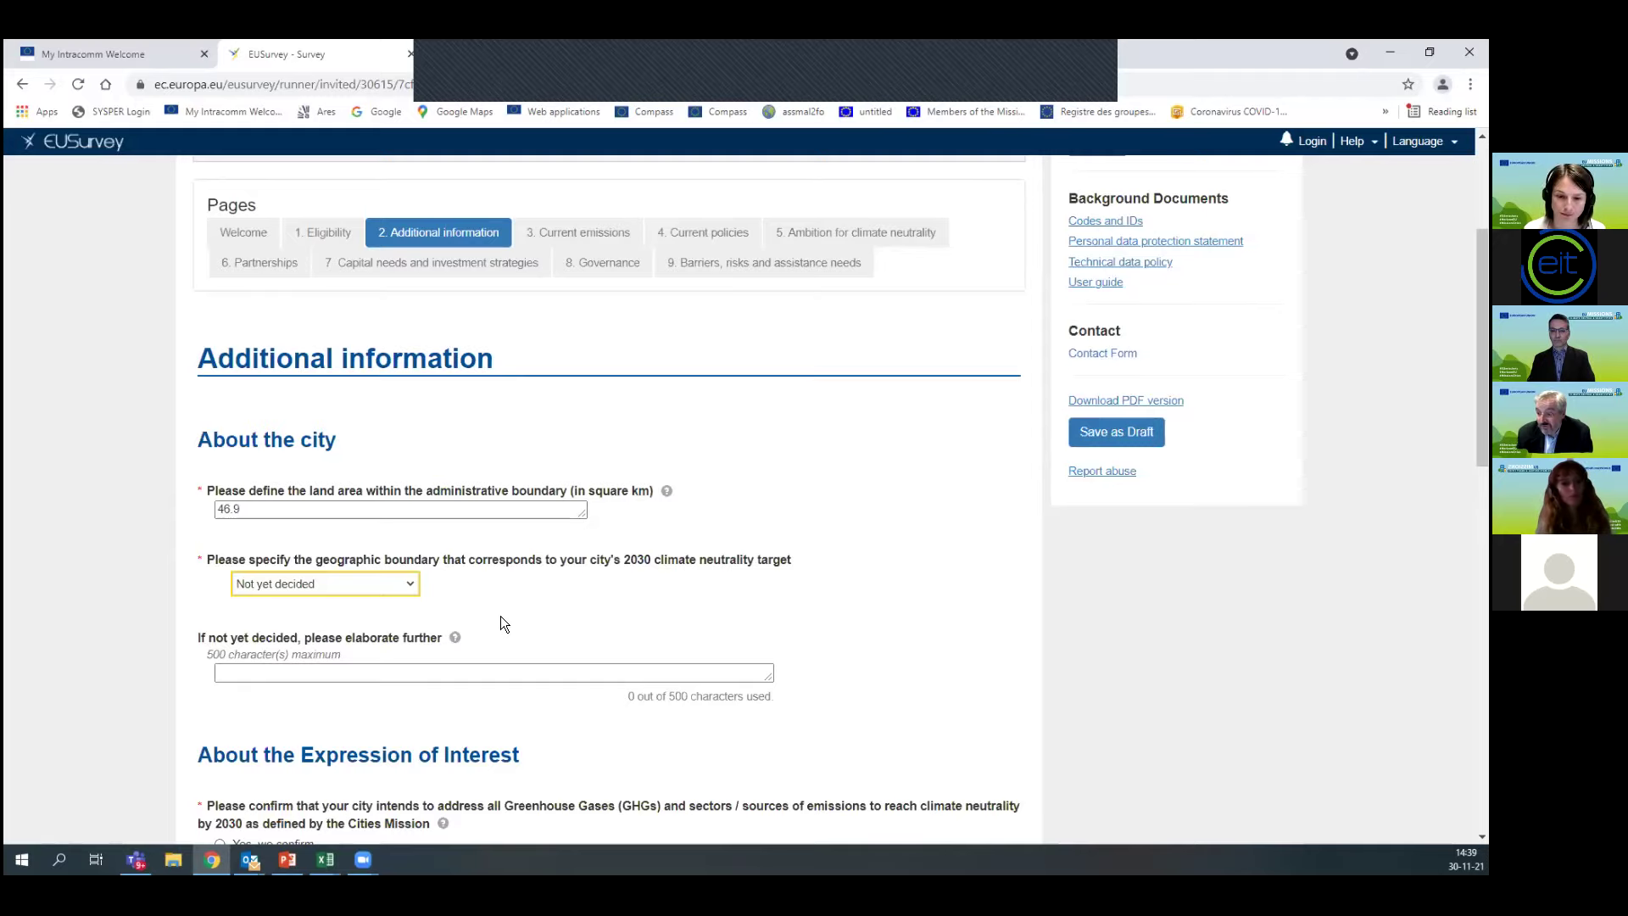
pyautogui.click(411, 585)
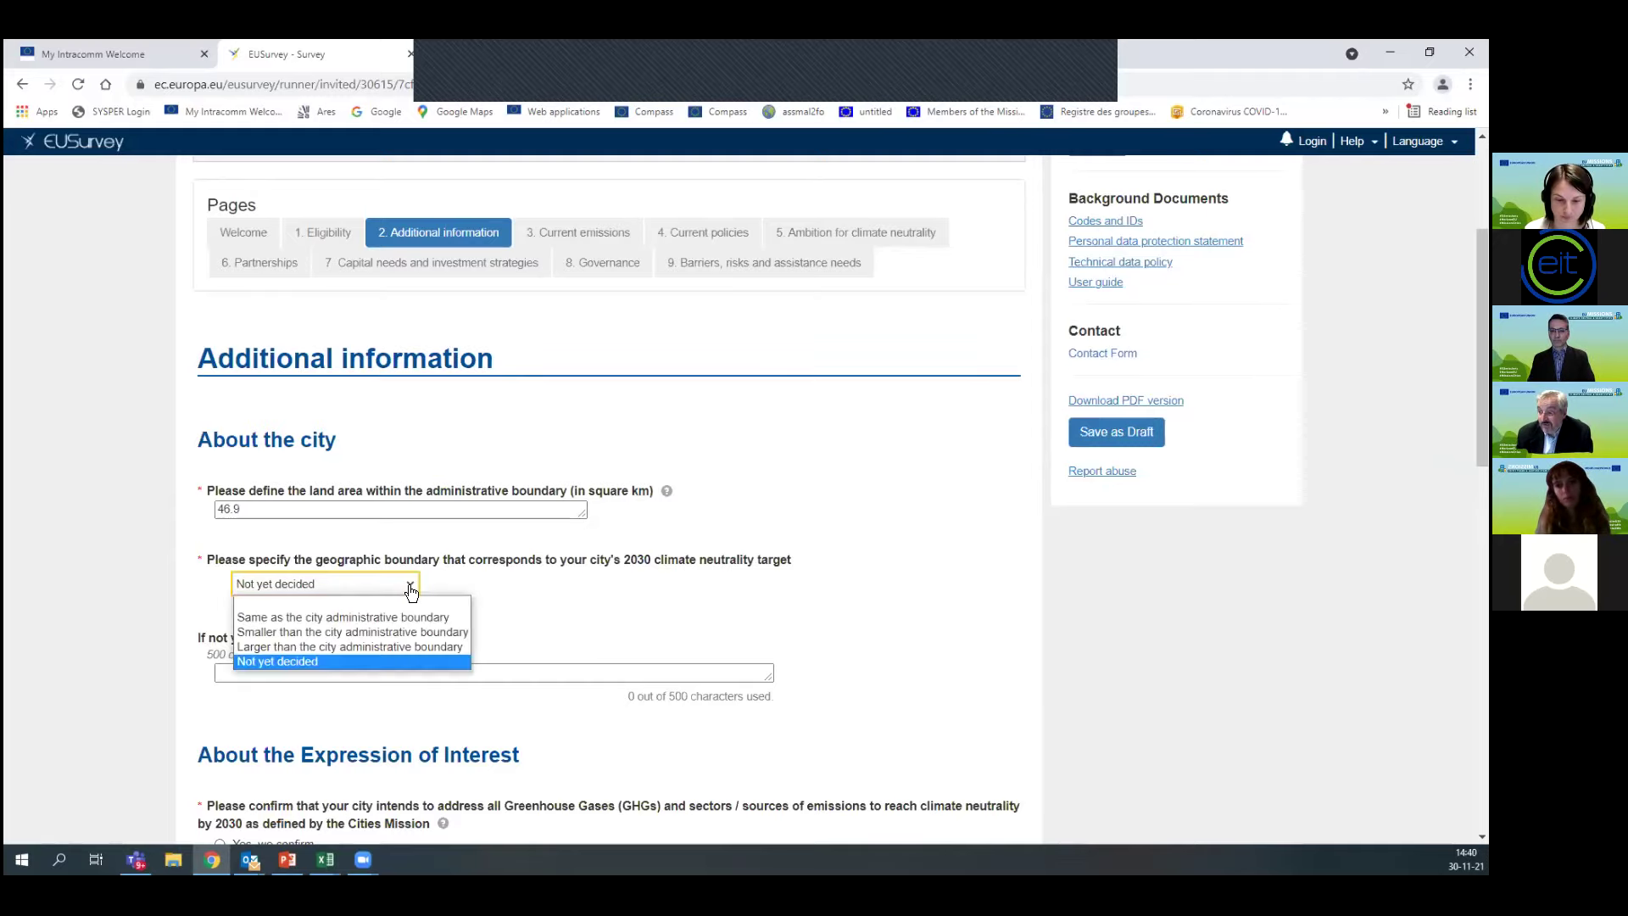
pyautogui.click(377, 632)
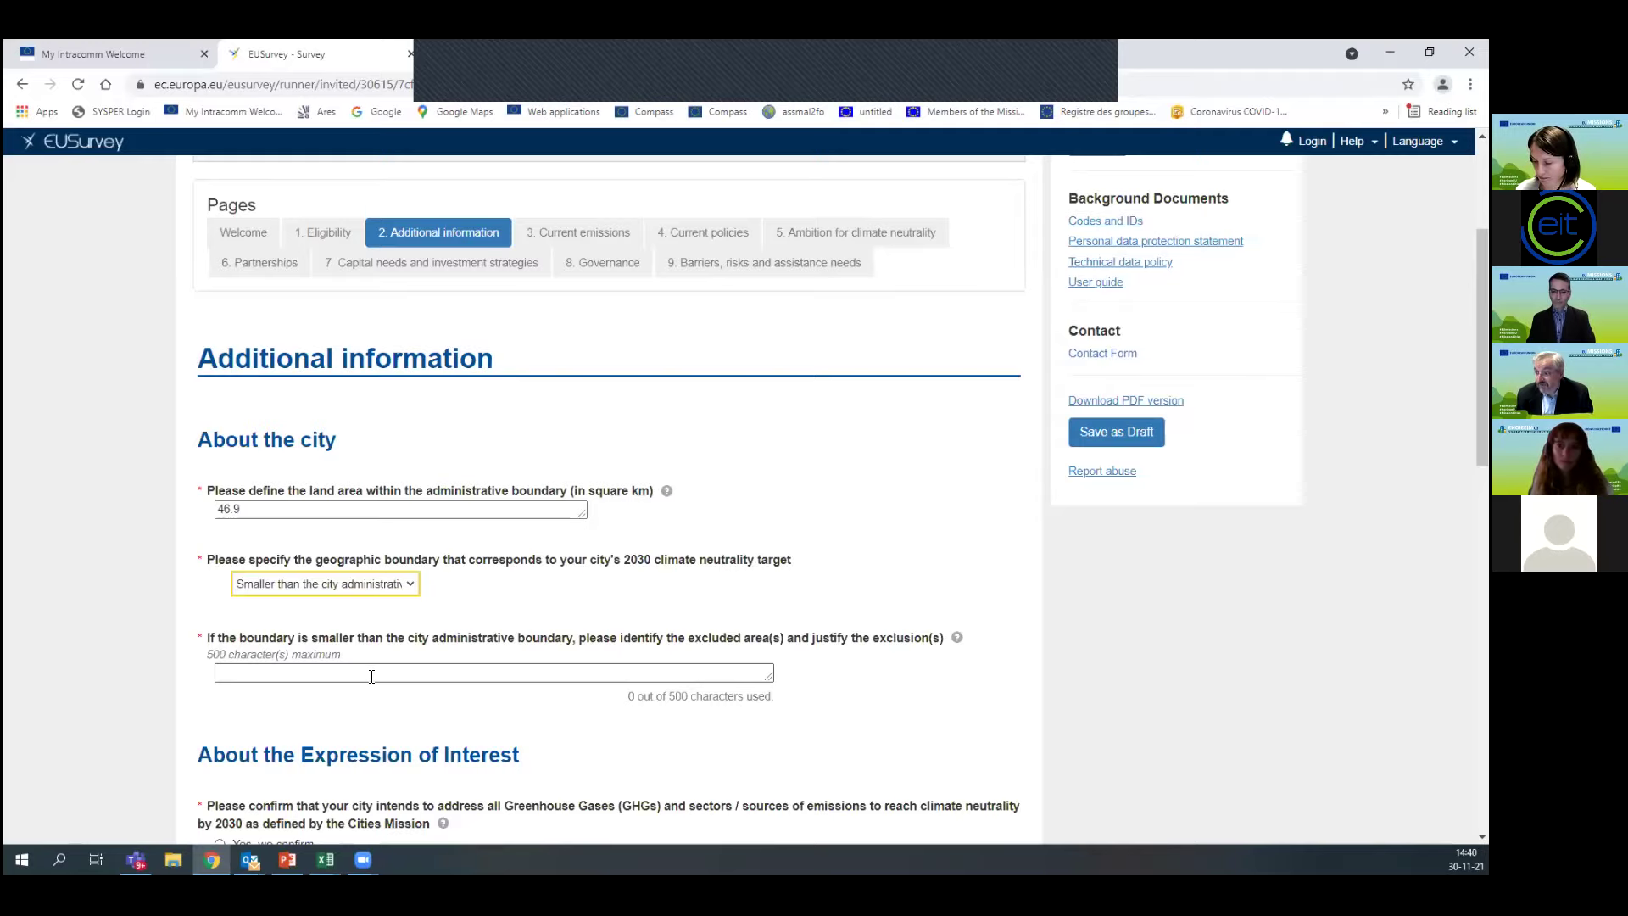
pyautogui.scroll(-1, 377, 673)
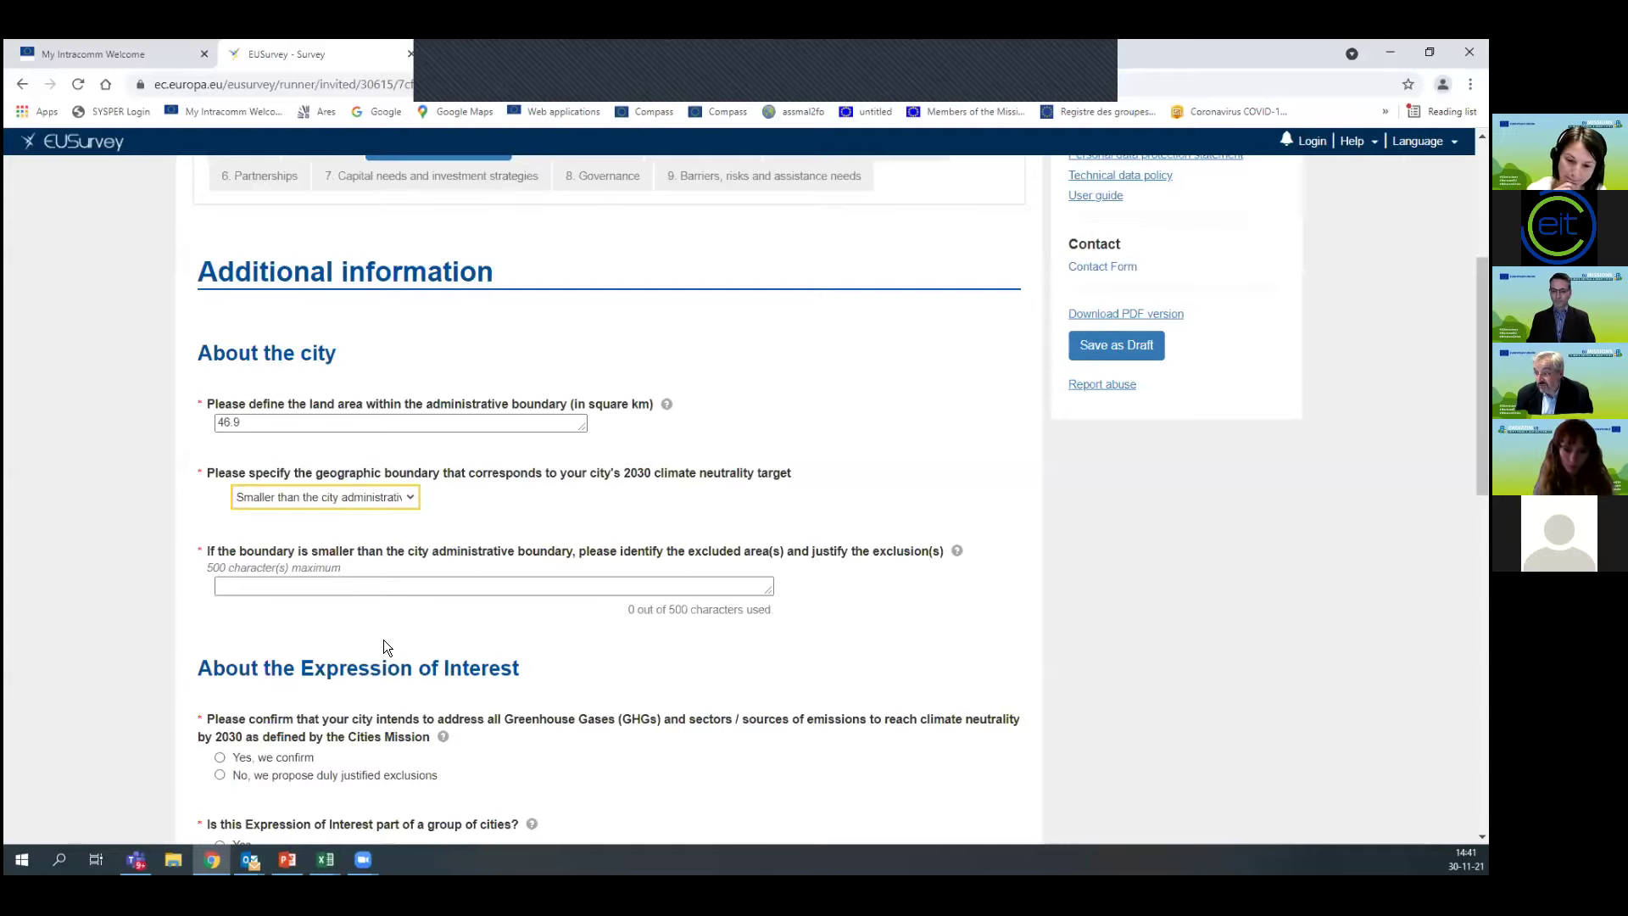
# Confirm that the city intends to address all greenhouse gases and sectors, and try Yes for the group of cities question before answering No
pyautogui.scroll(-3, 383, 639)
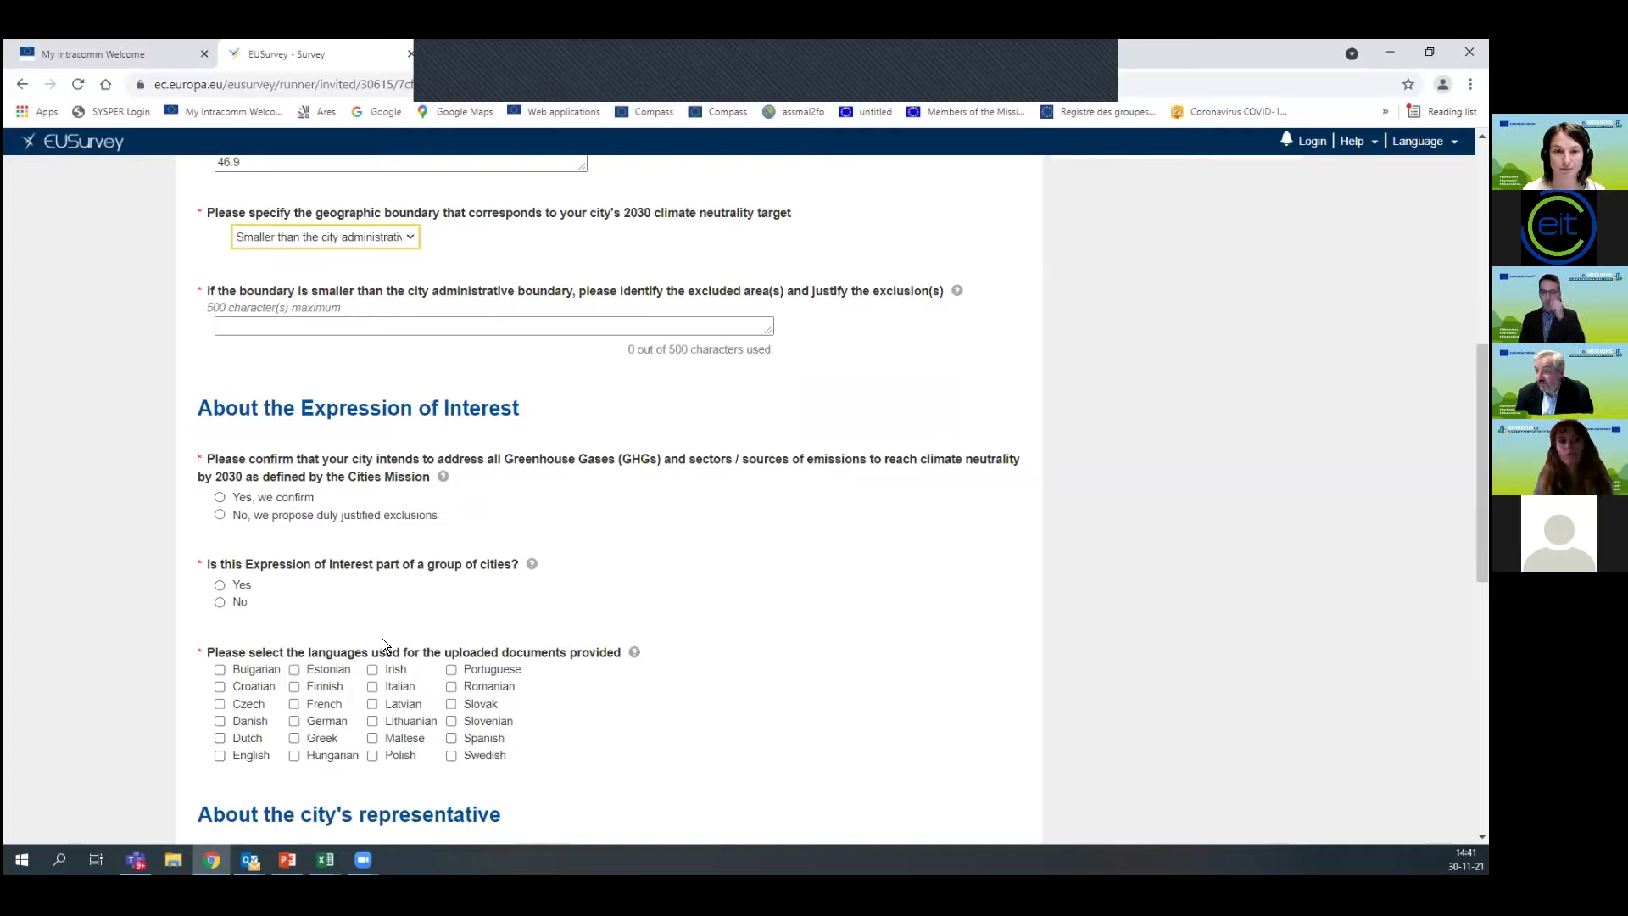
pyautogui.click(220, 497)
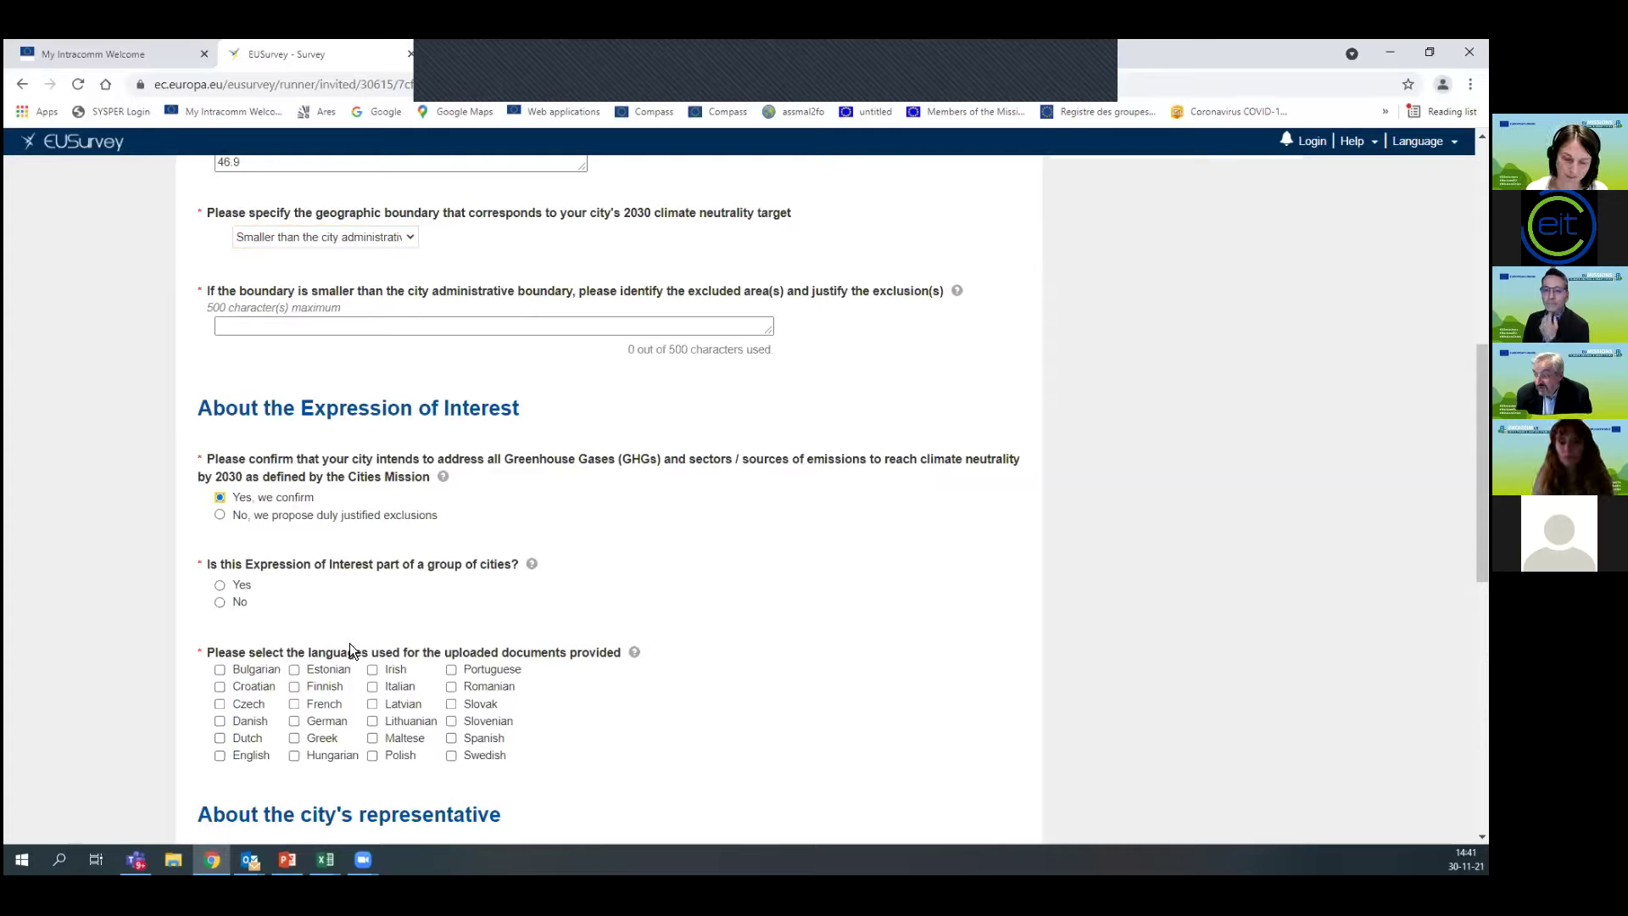
pyautogui.click(219, 585)
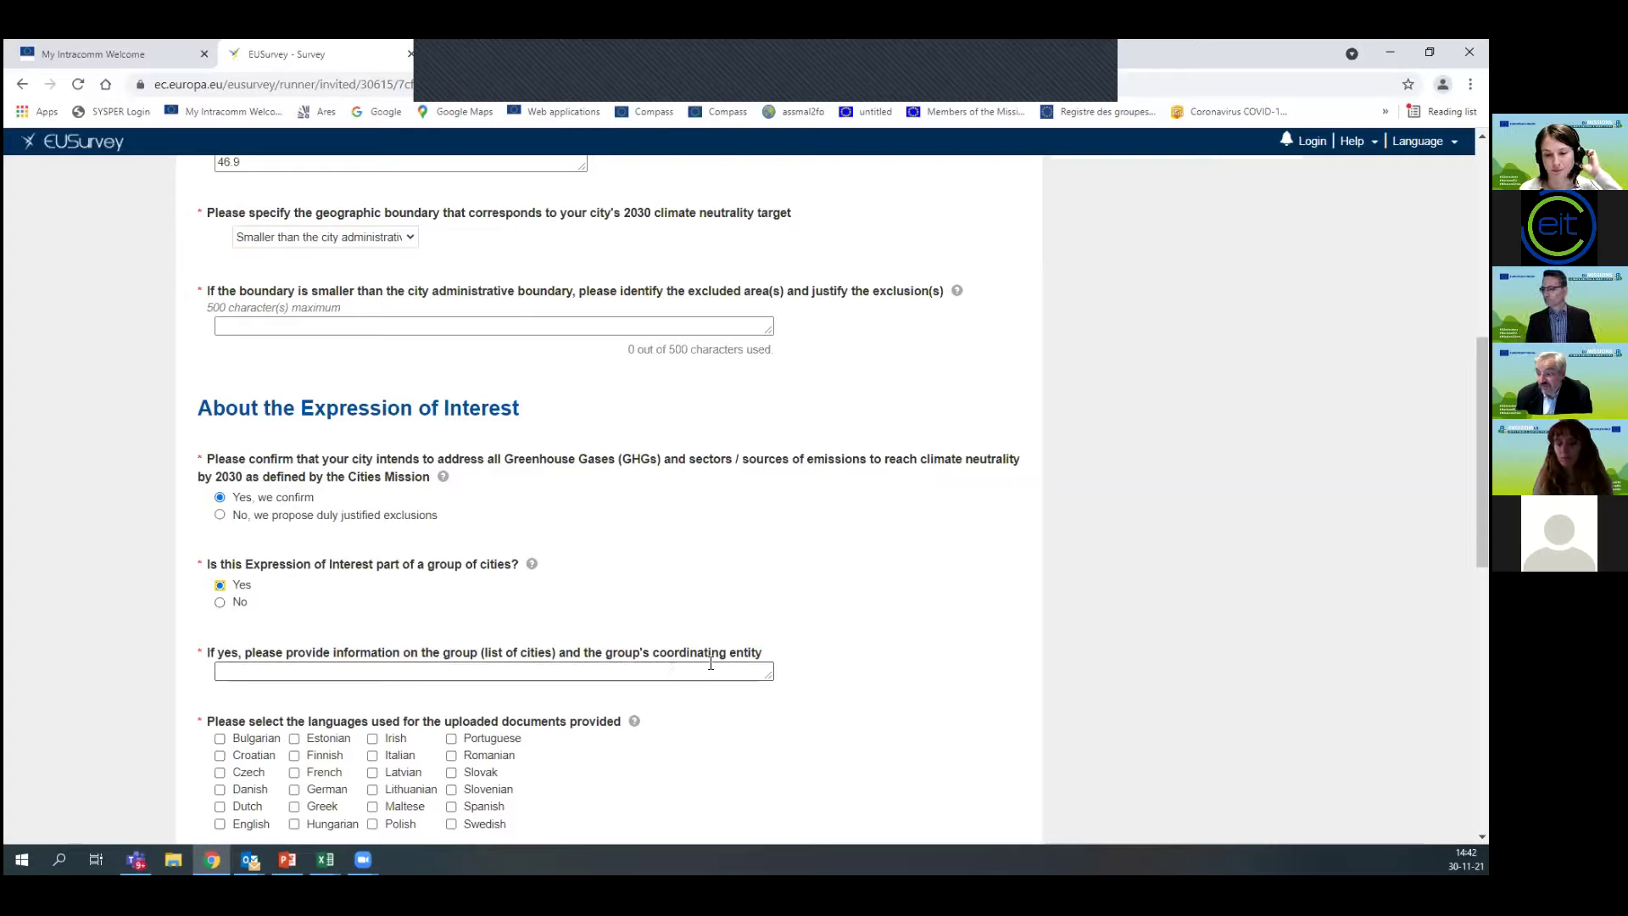
pyautogui.click(220, 603)
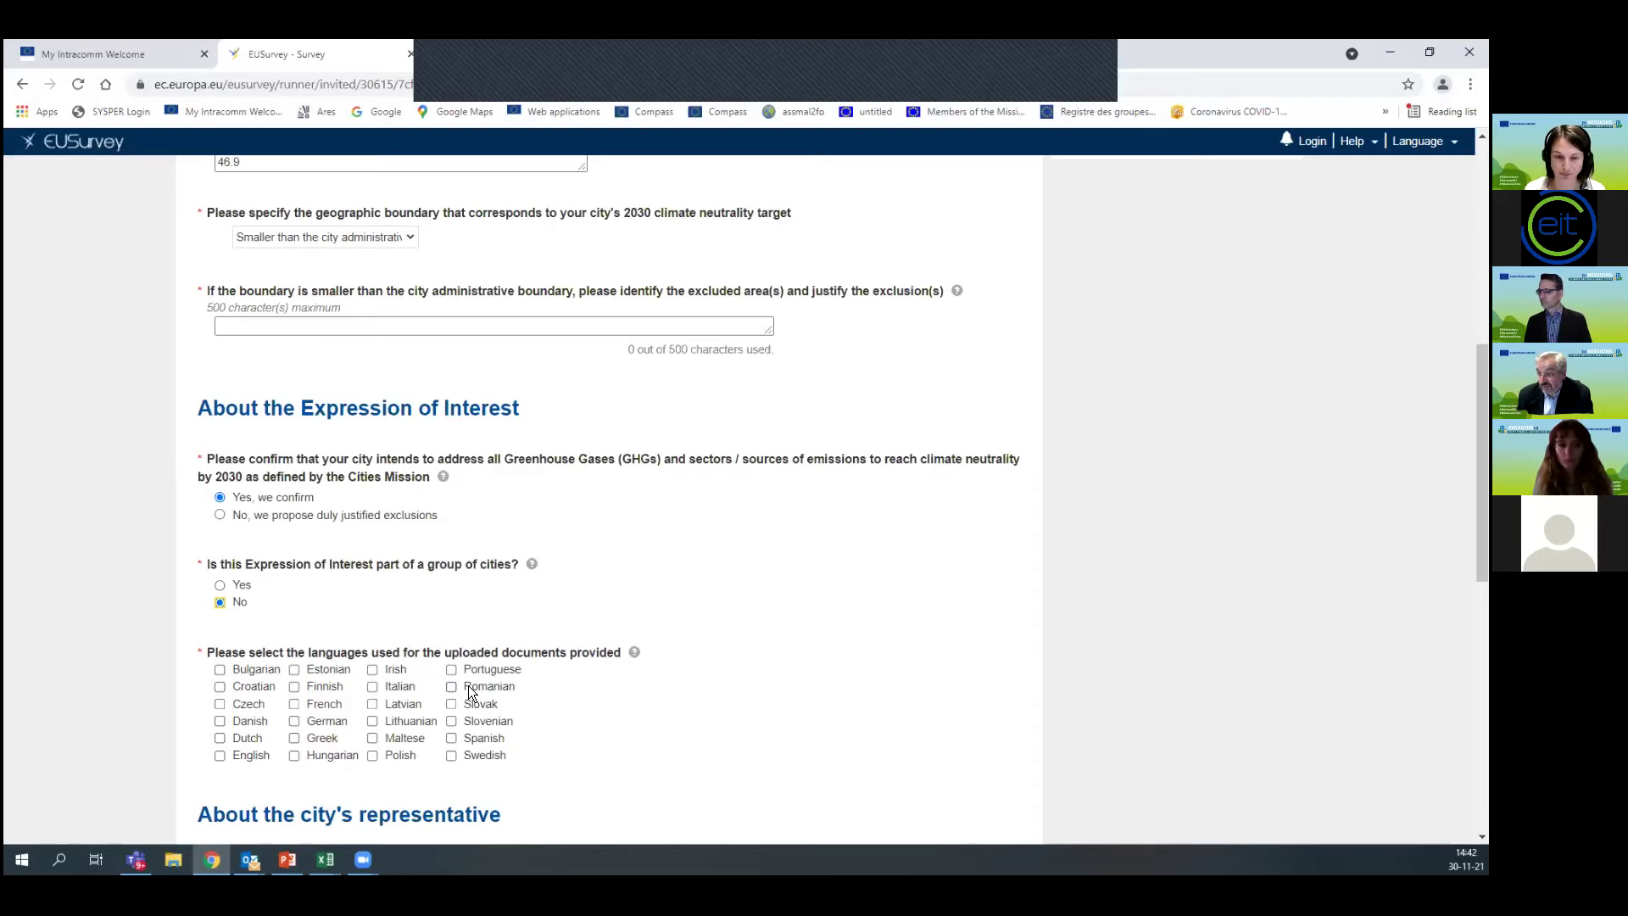
# Review the Additional information page, from the land area question through the document languages to the city representative's details and confirmation statement
pyautogui.scroll(-4, 468, 691)
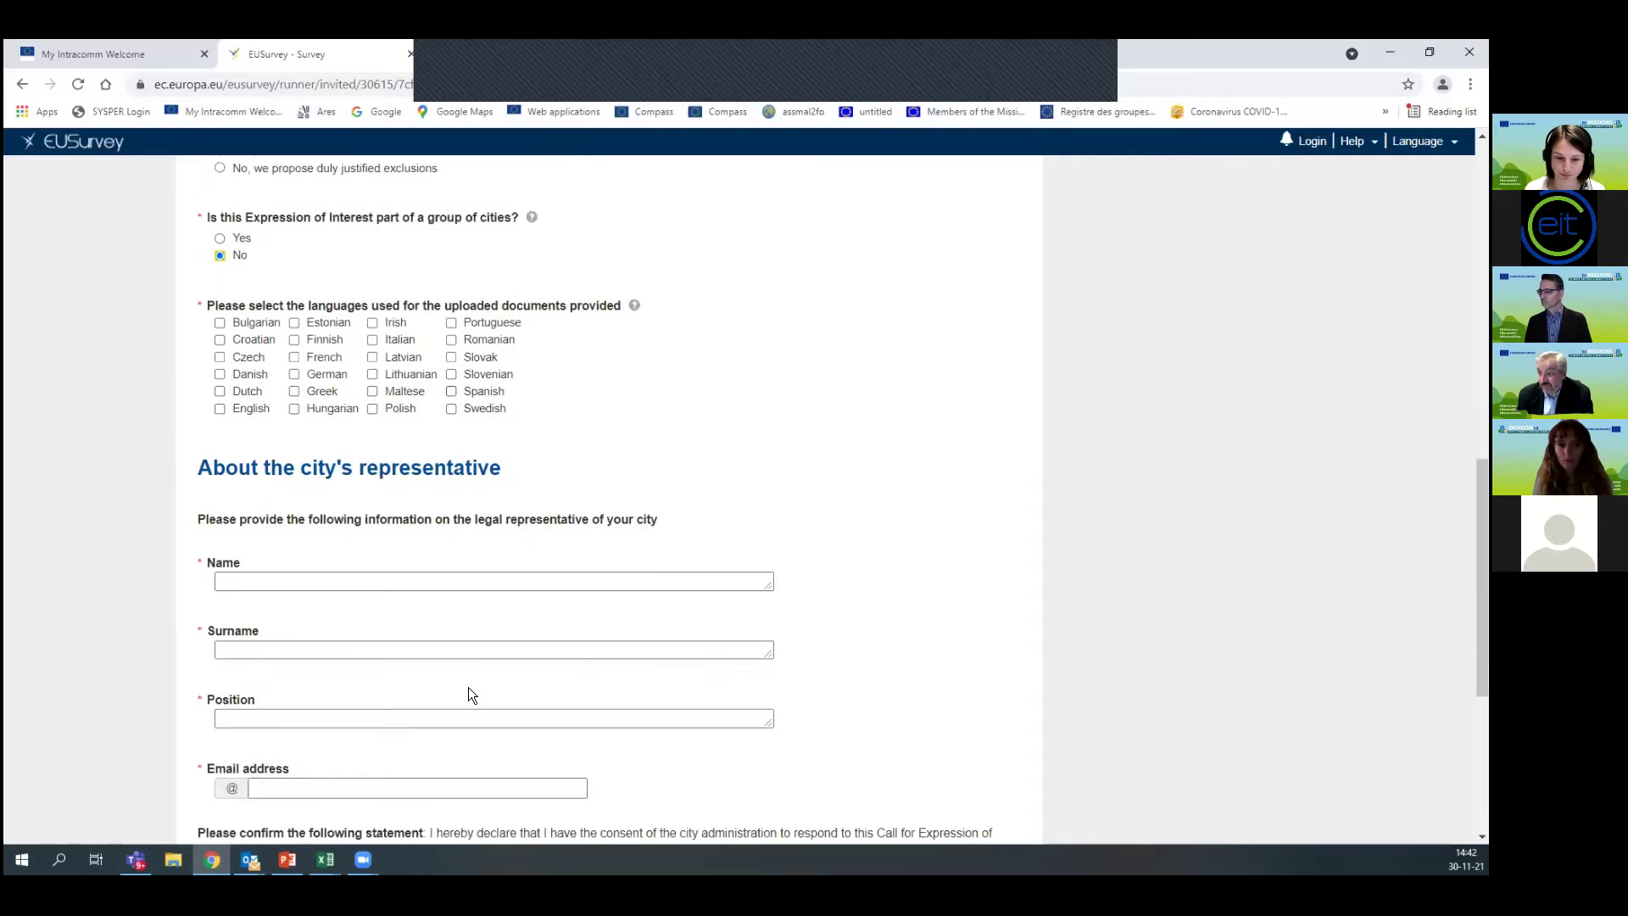
pyautogui.scroll(-2, 468, 687)
pyautogui.scroll(5, 468, 686)
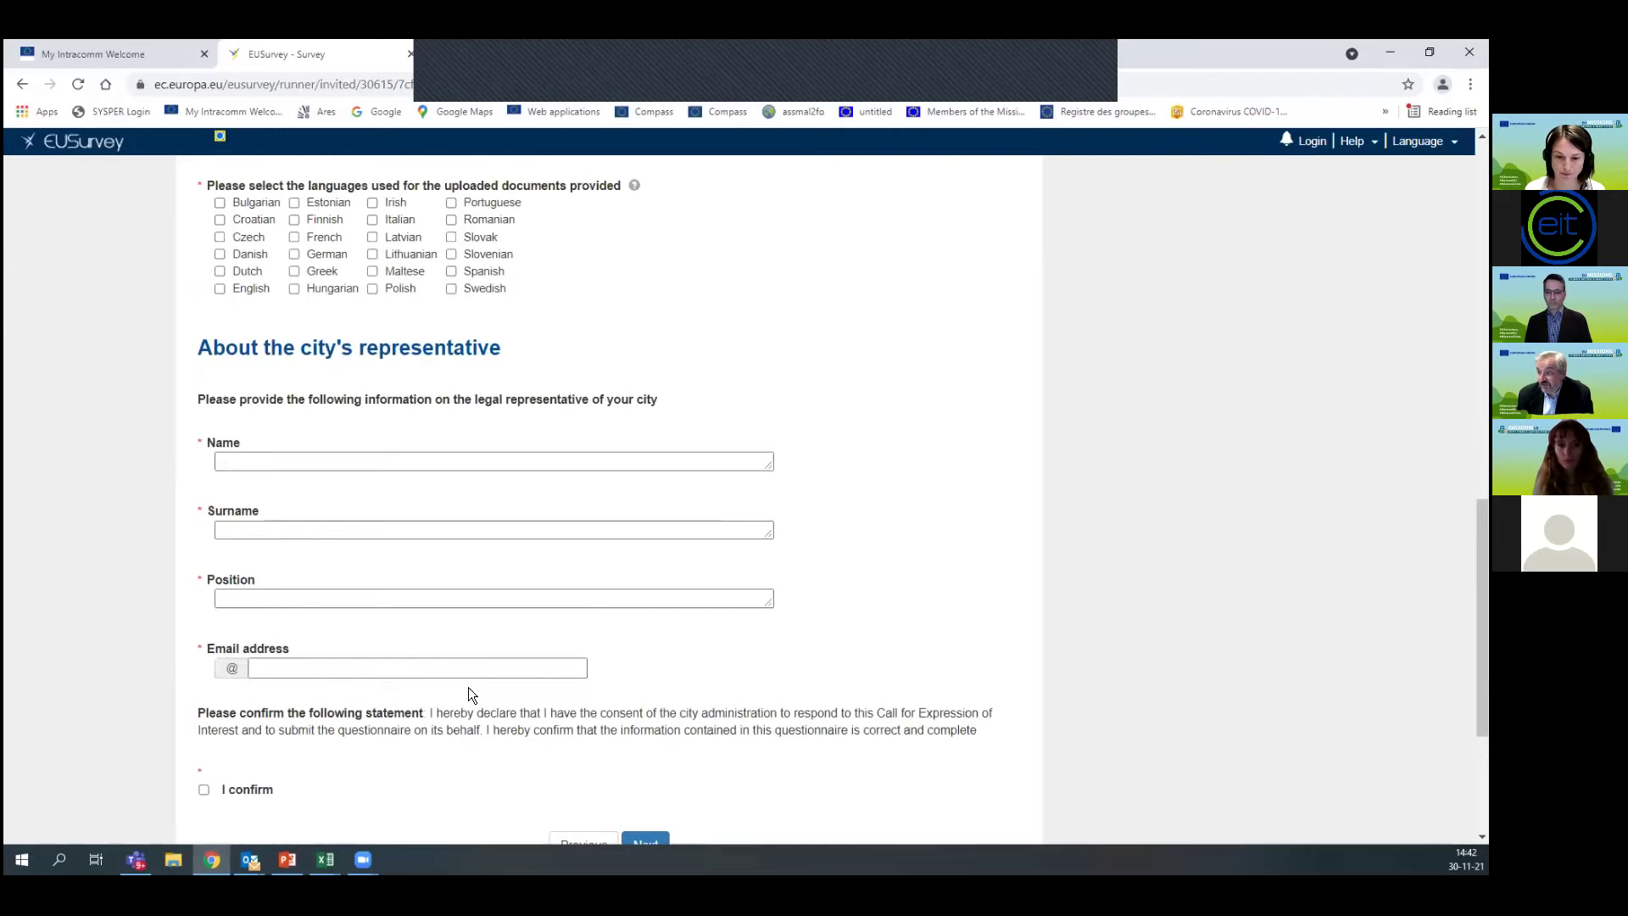
pyautogui.scroll(-2, 468, 687)
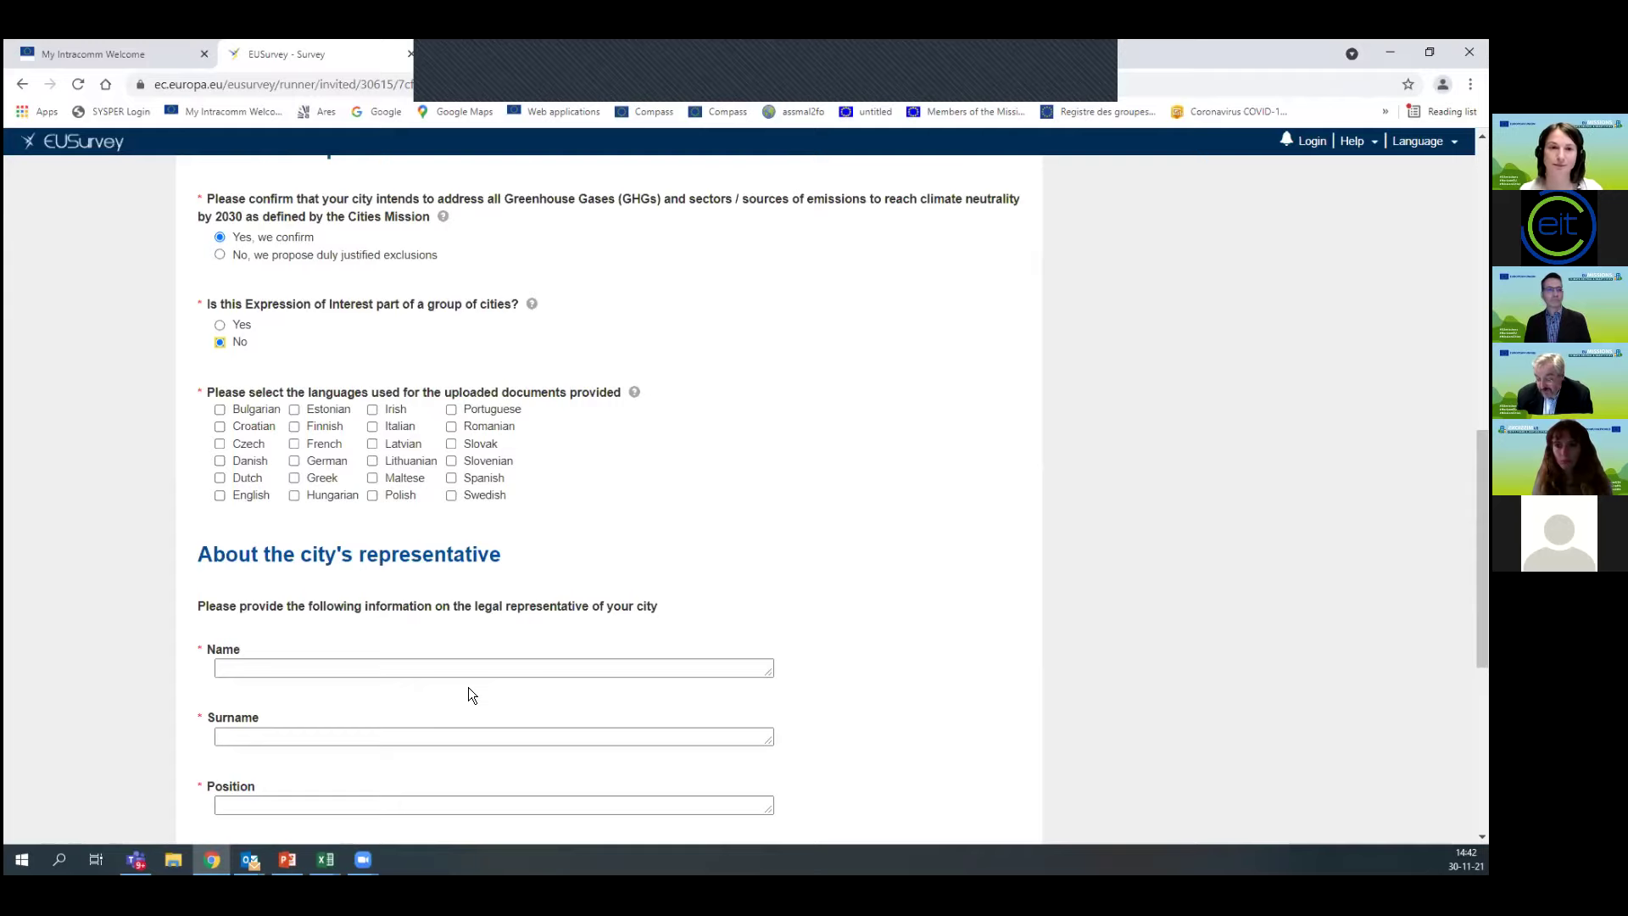
pyautogui.scroll(-5, 462, 691)
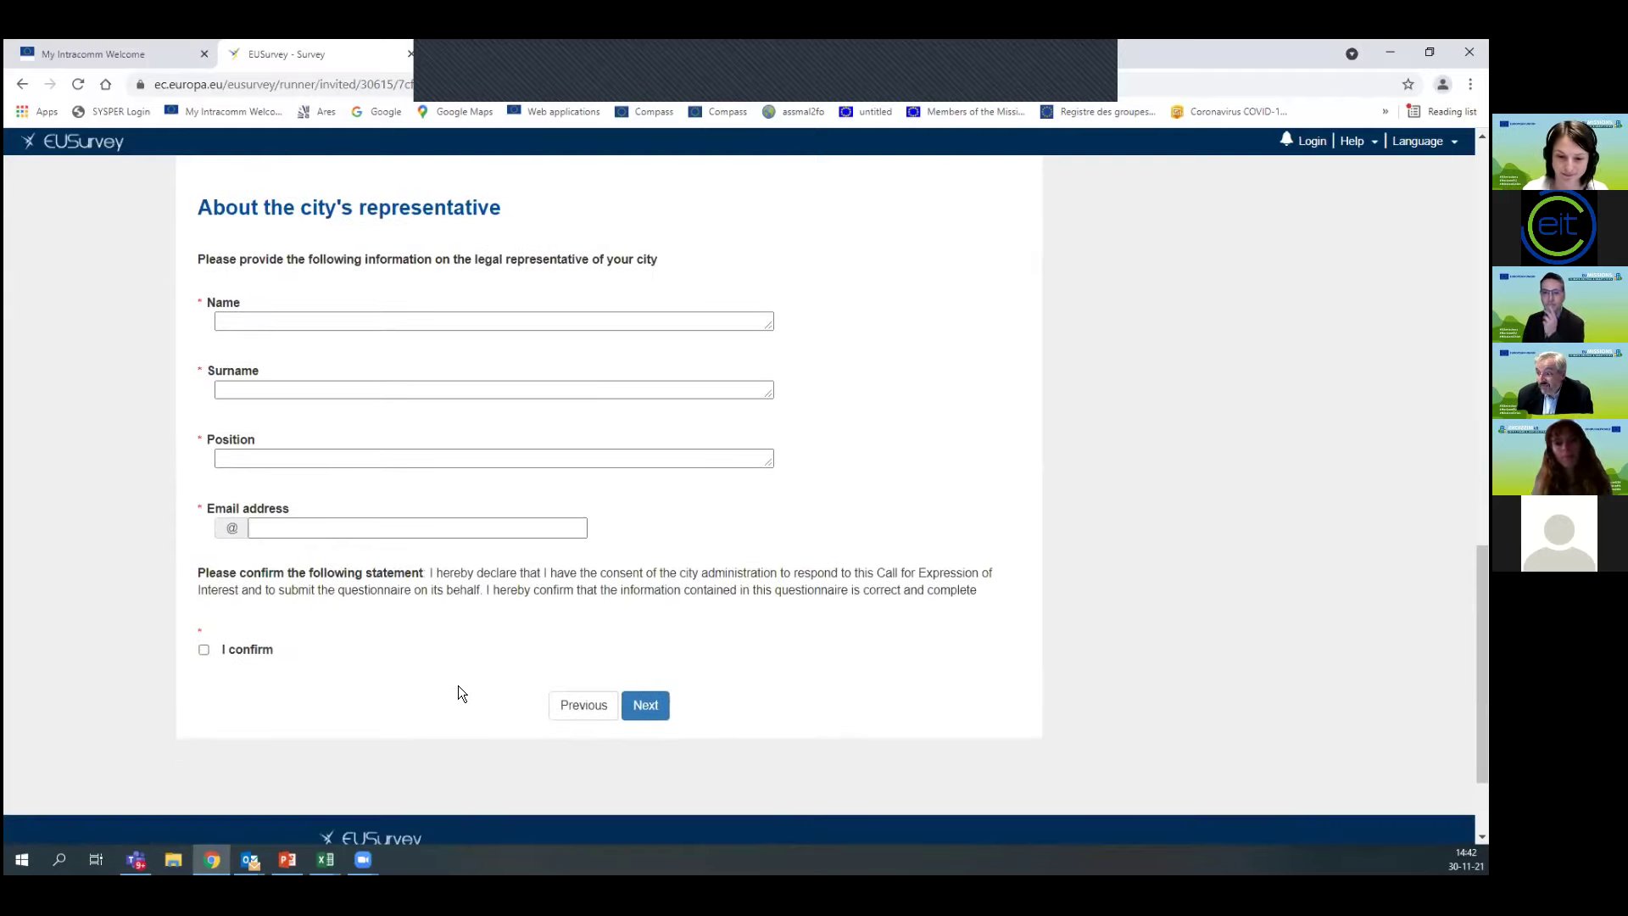
pyautogui.scroll(8, 458, 680)
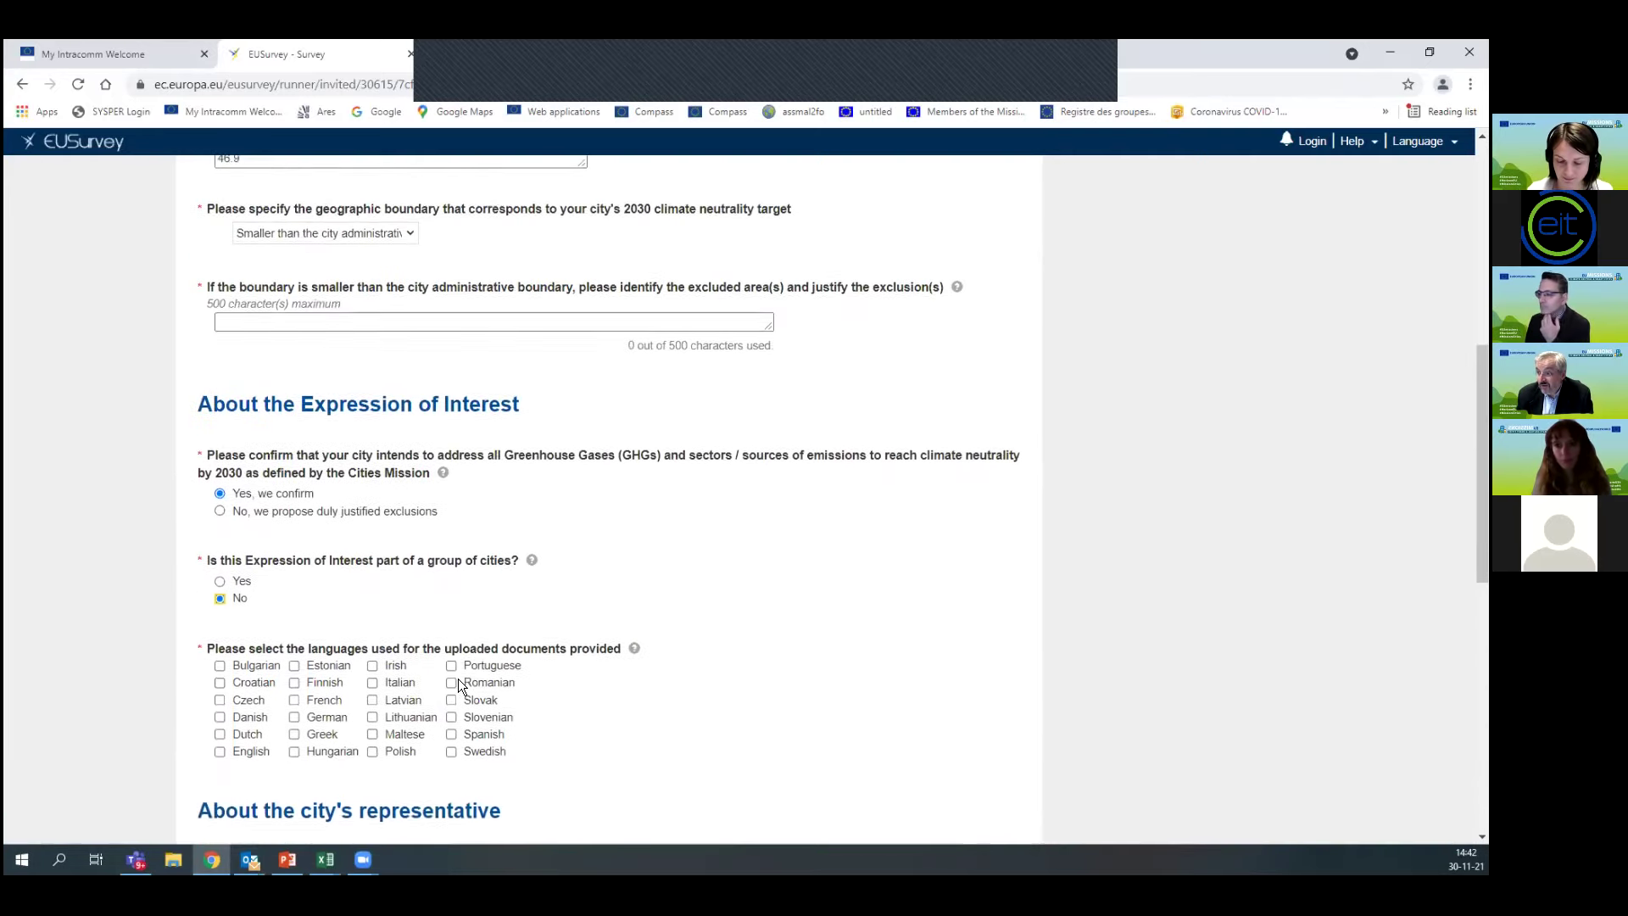
pyautogui.scroll(7, 458, 682)
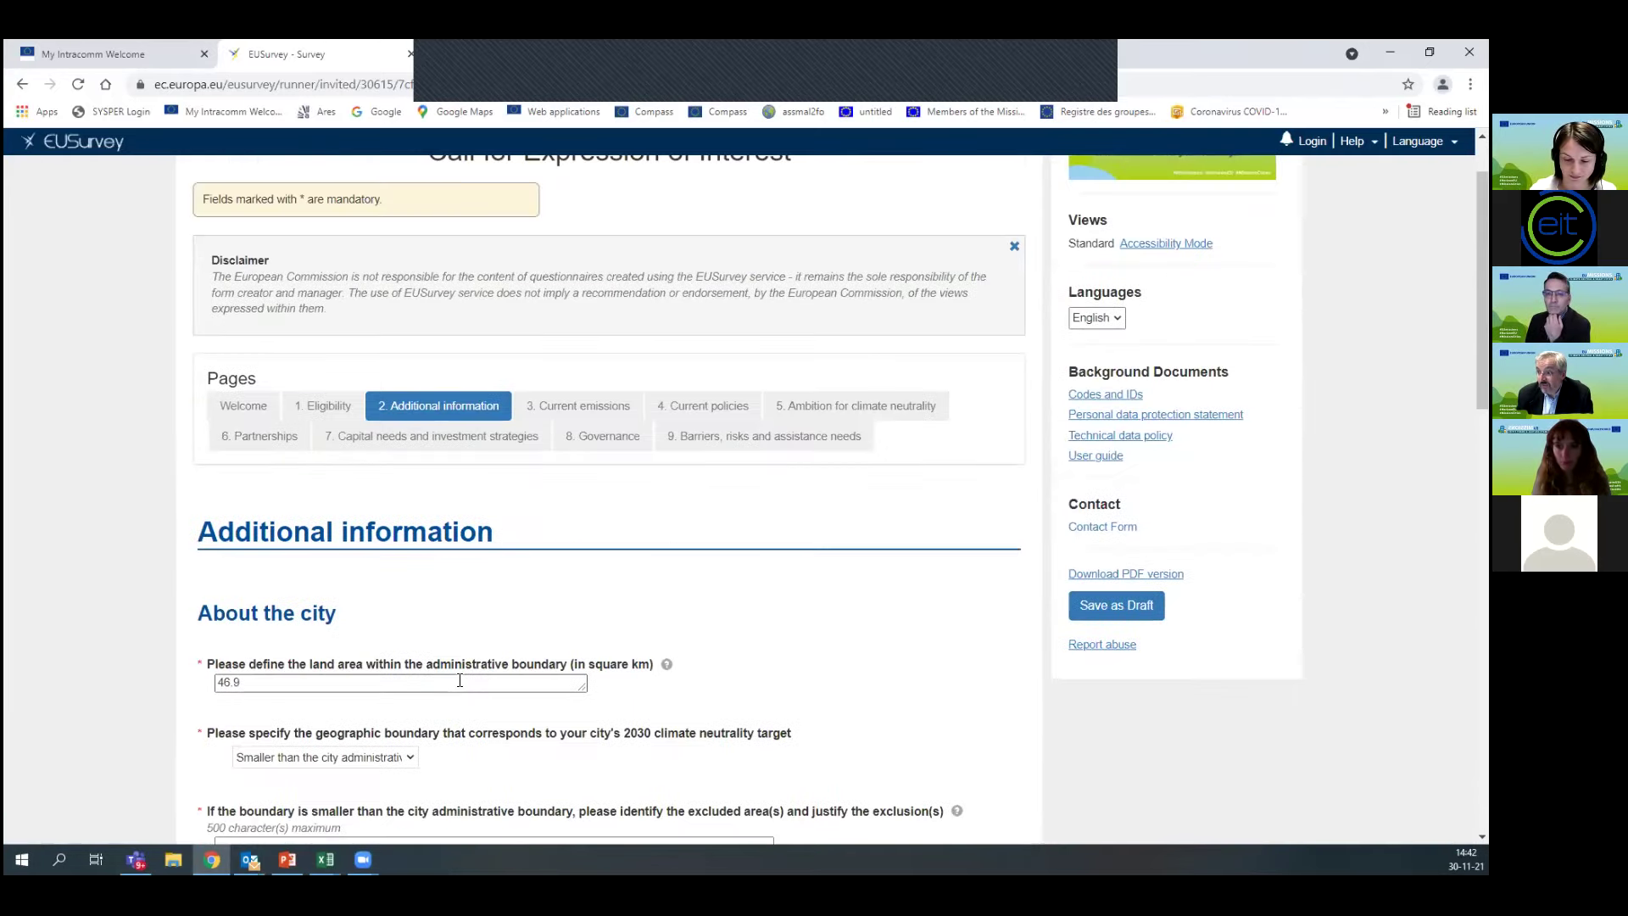
pyautogui.scroll(-8, 460, 680)
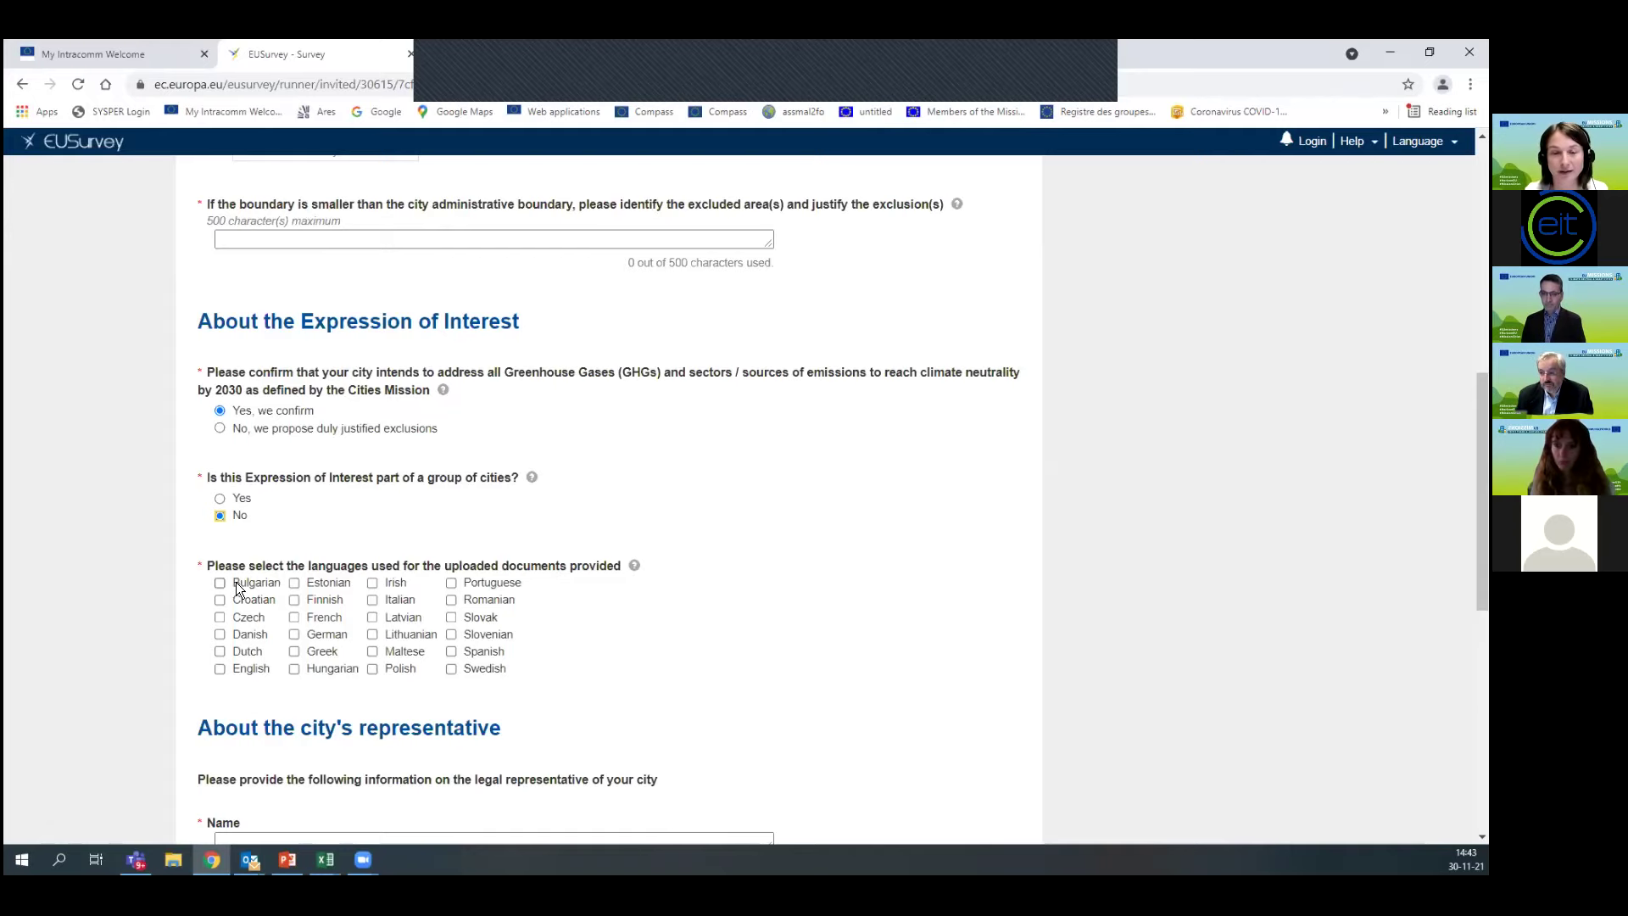
pyautogui.scroll(-5, 236, 583)
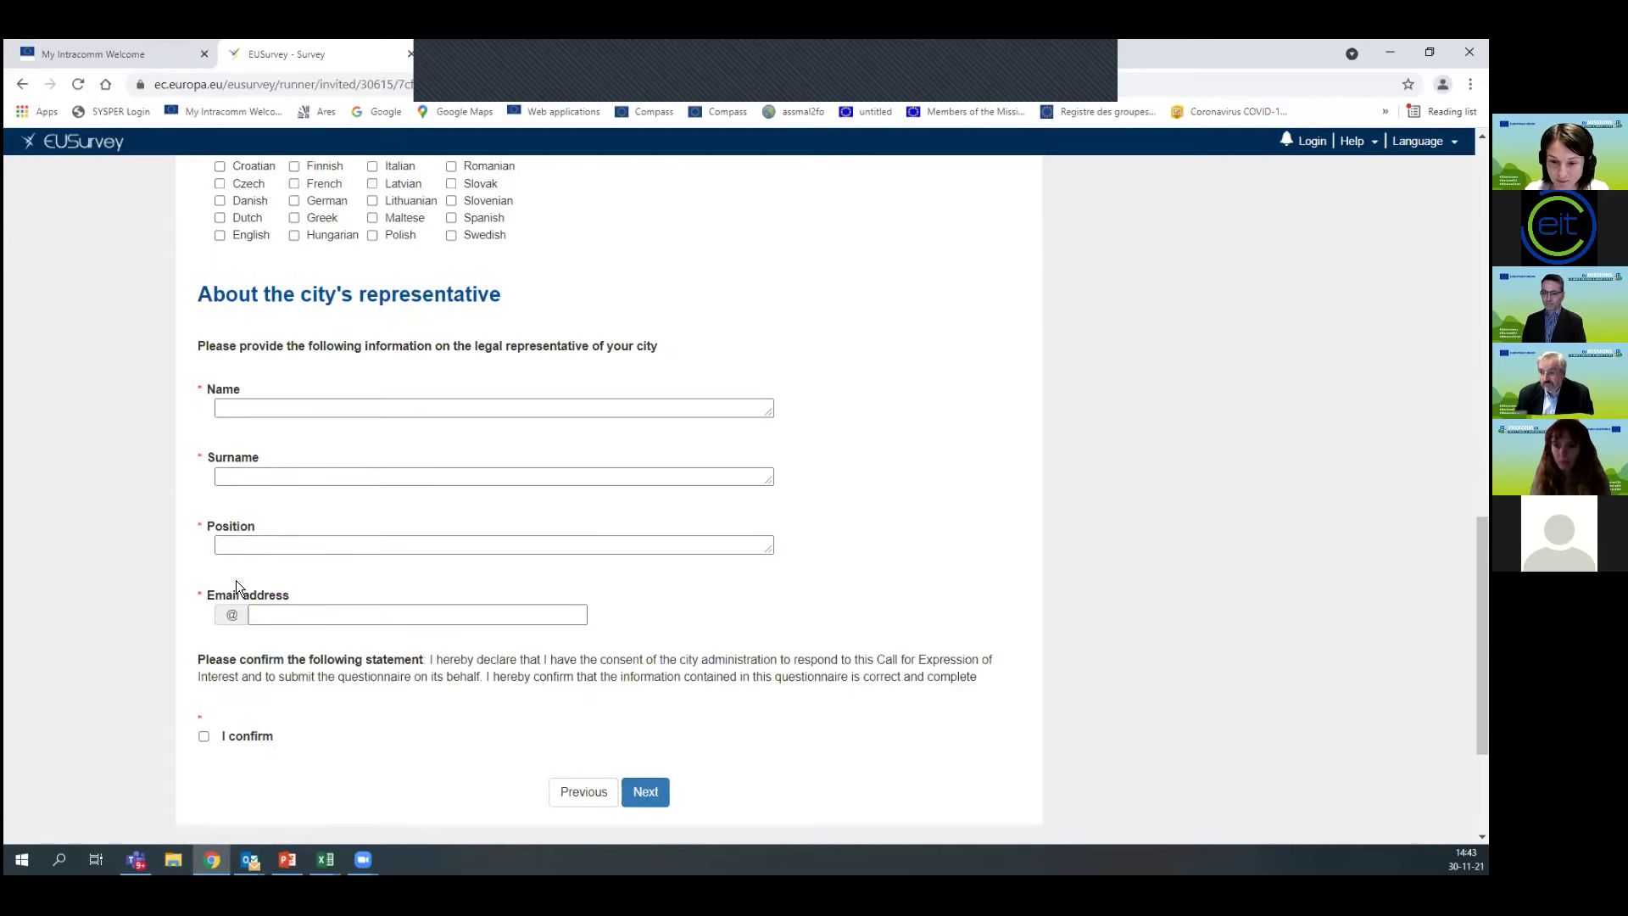